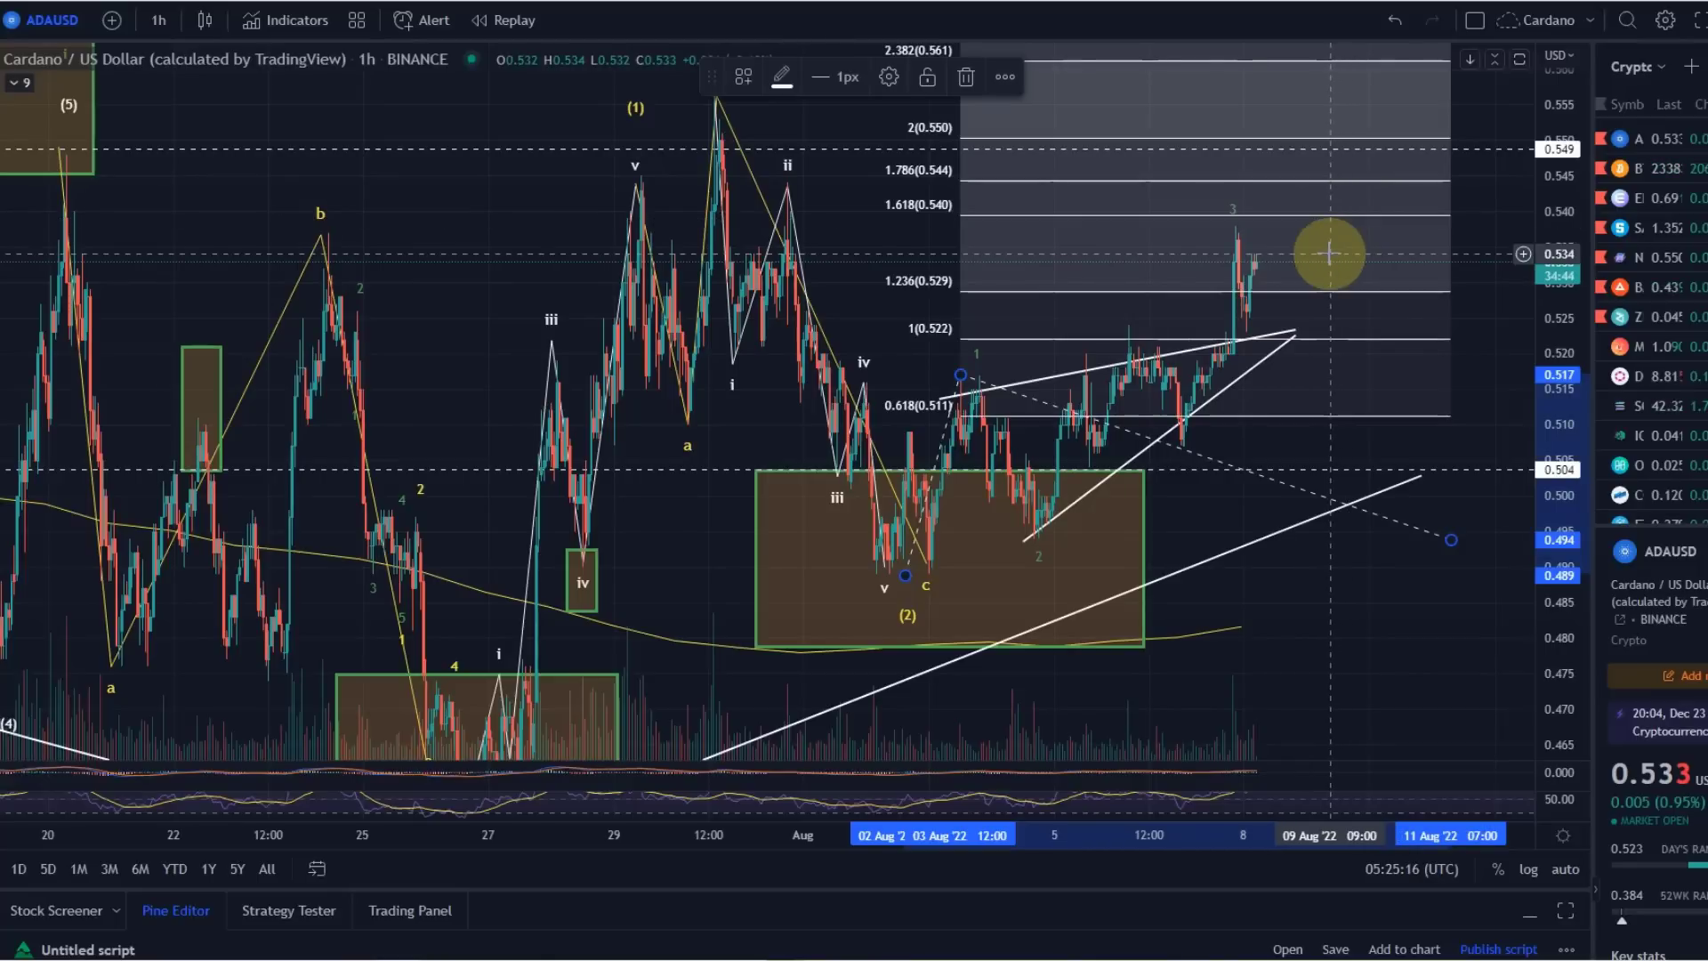
Step: Delete the Fibonacci extension drawing from the chart
key("Delete")
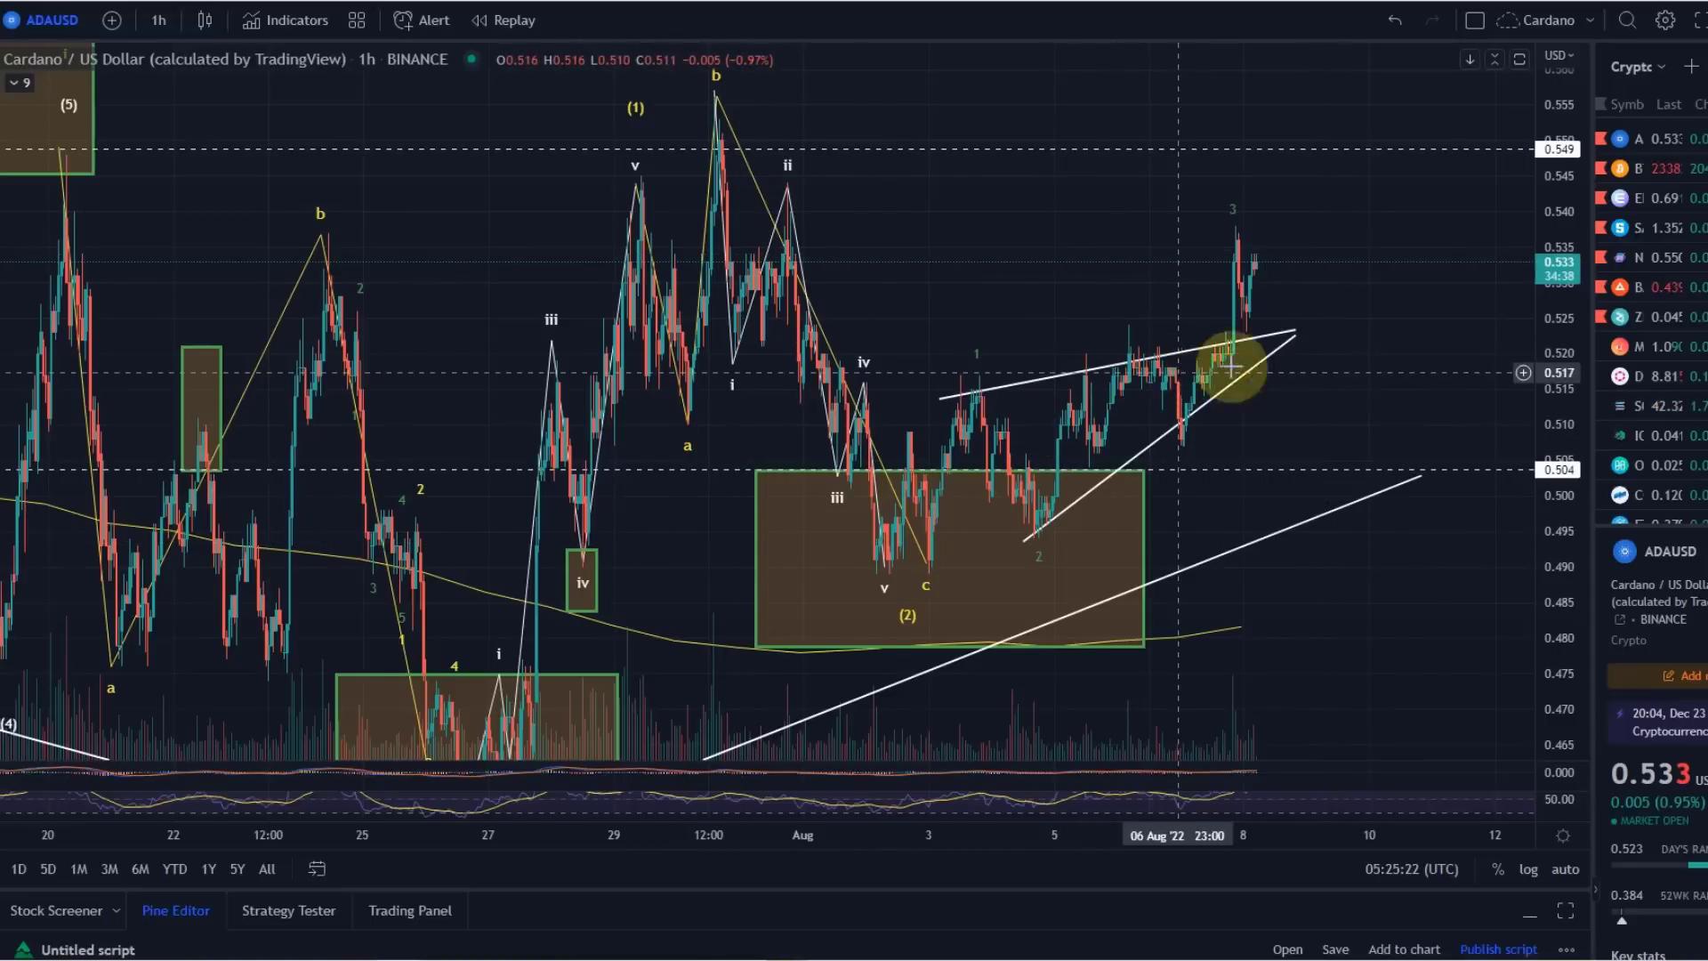
Step: Move the right ends of the upper and lower wedge trend lines to about 0.527 and 0.521 on 9 August
left_click_drag(1560, 258, 1583, 427)
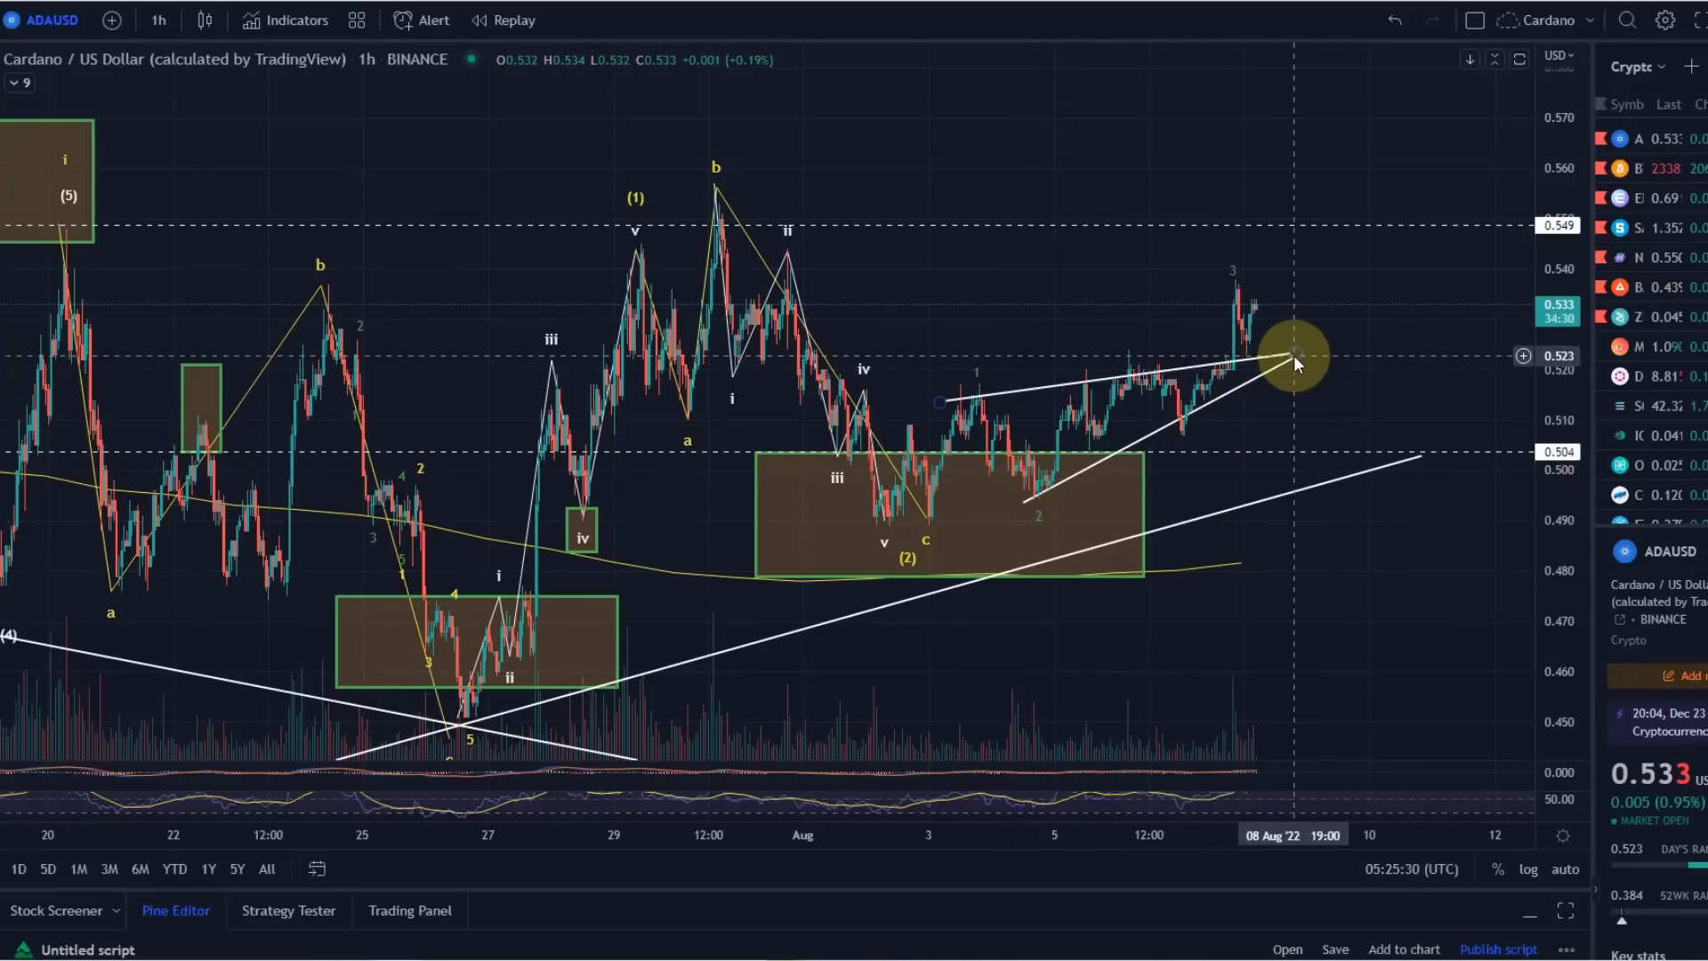
left_click_drag(1294, 355, 1309, 333)
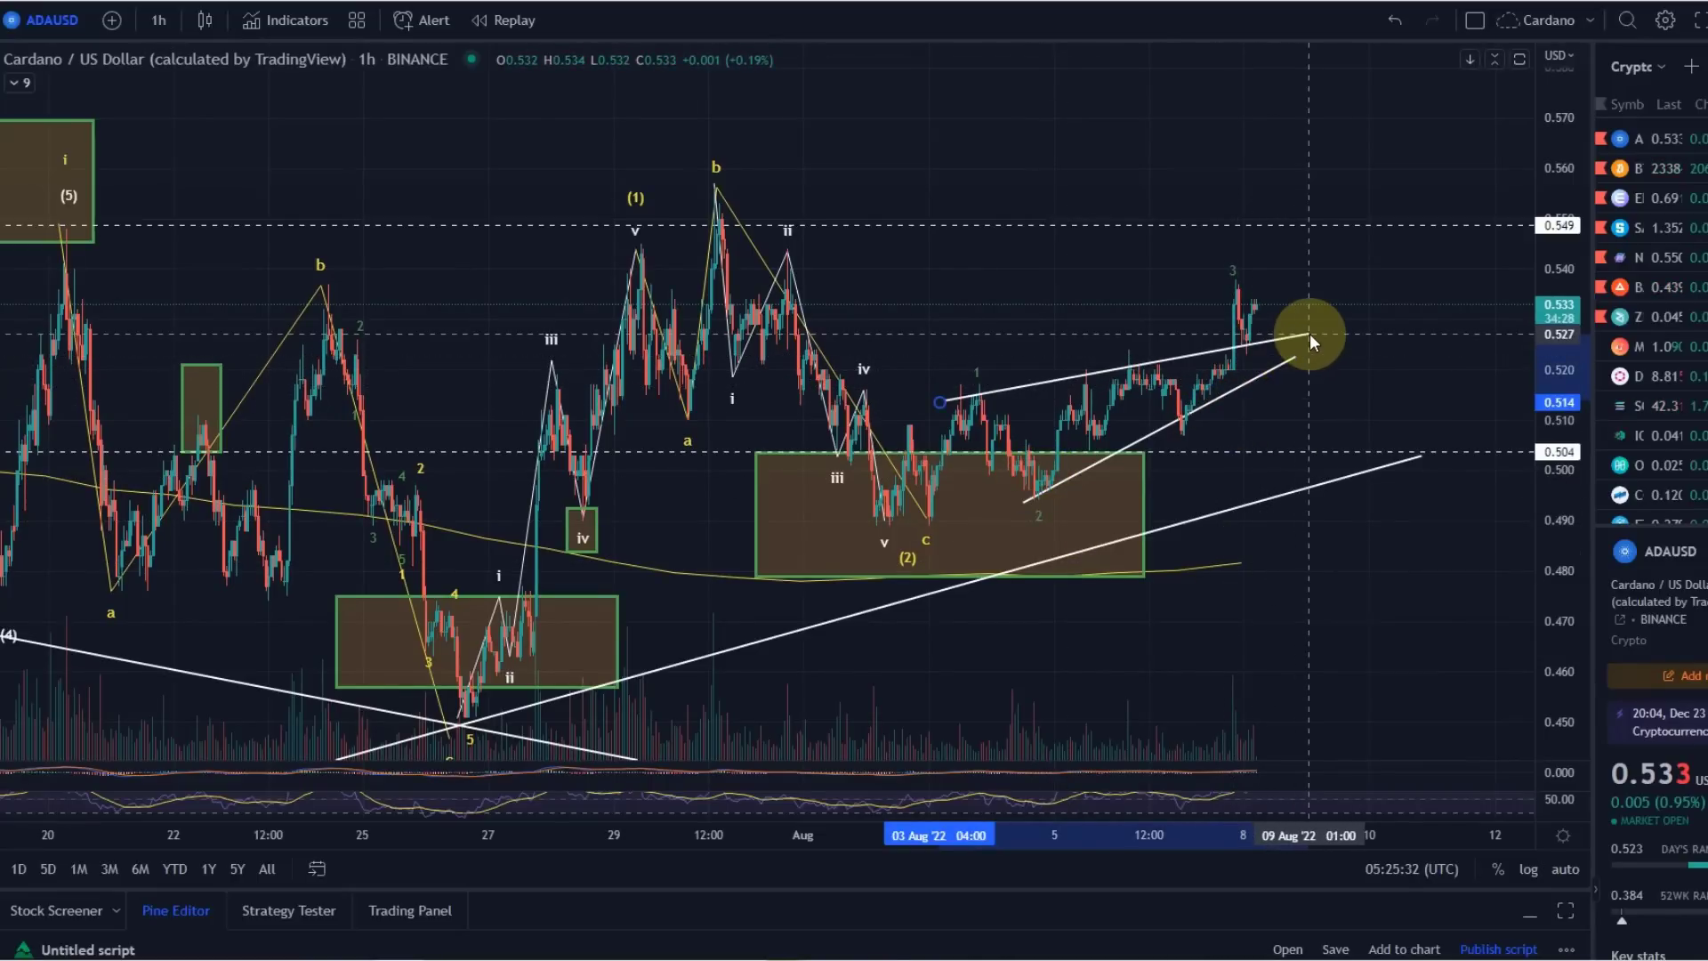
left_click(1309, 356)
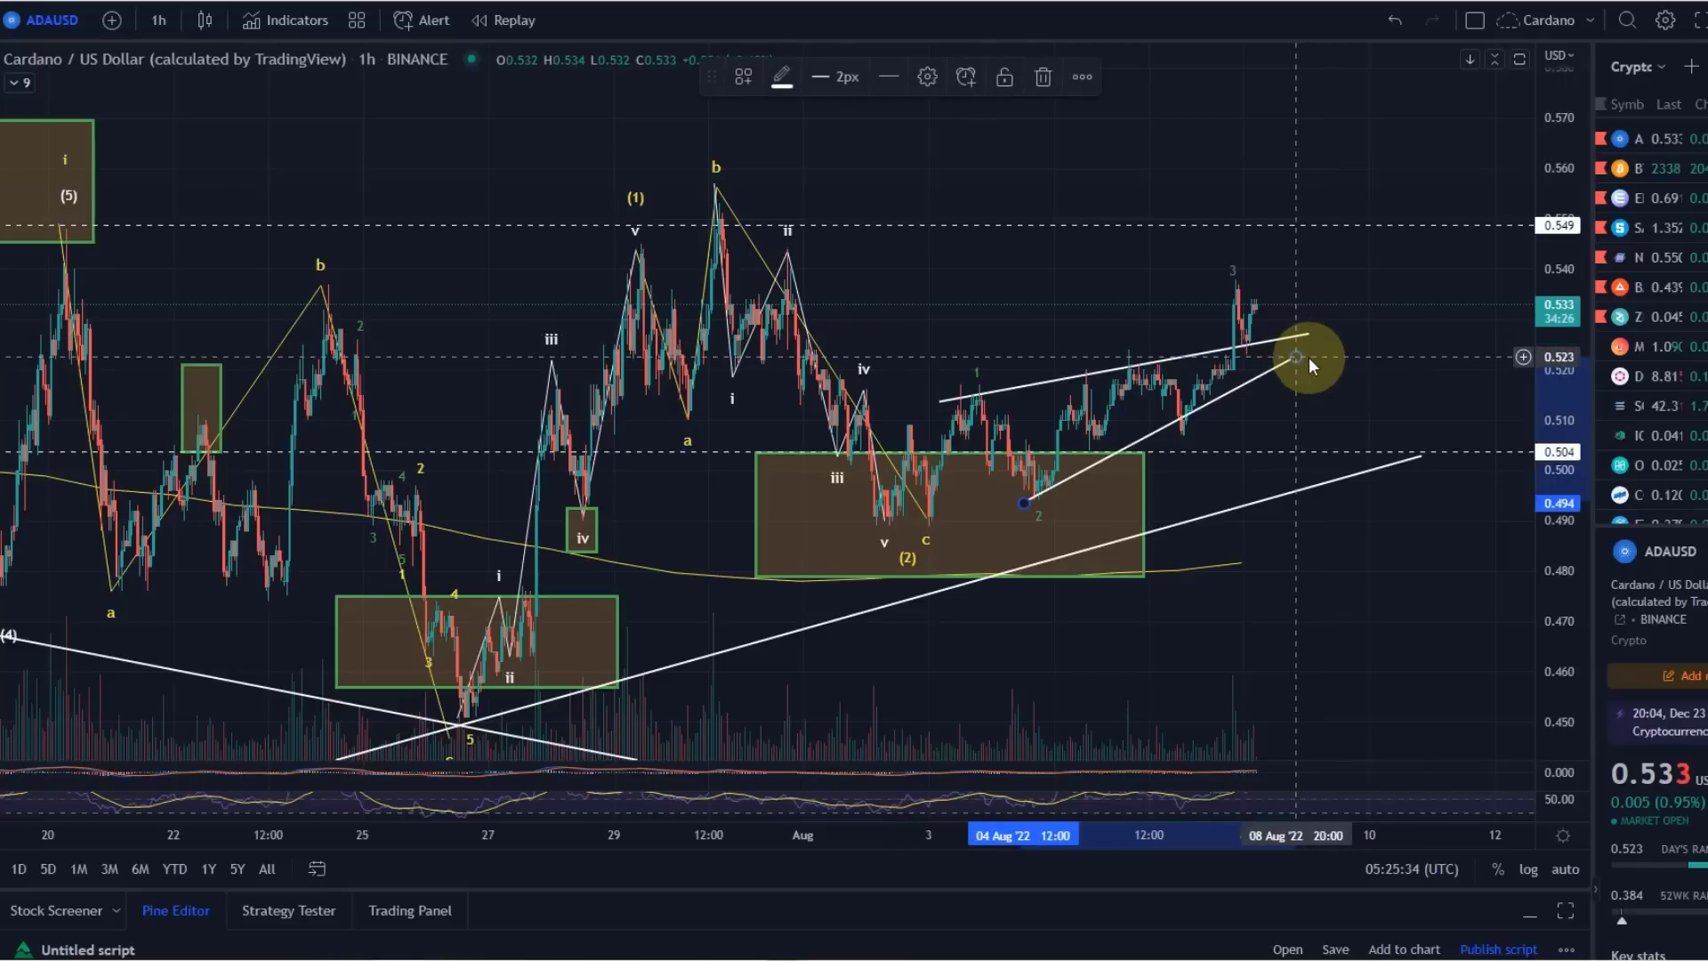
left_click_drag(1310, 356, 1347, 366)
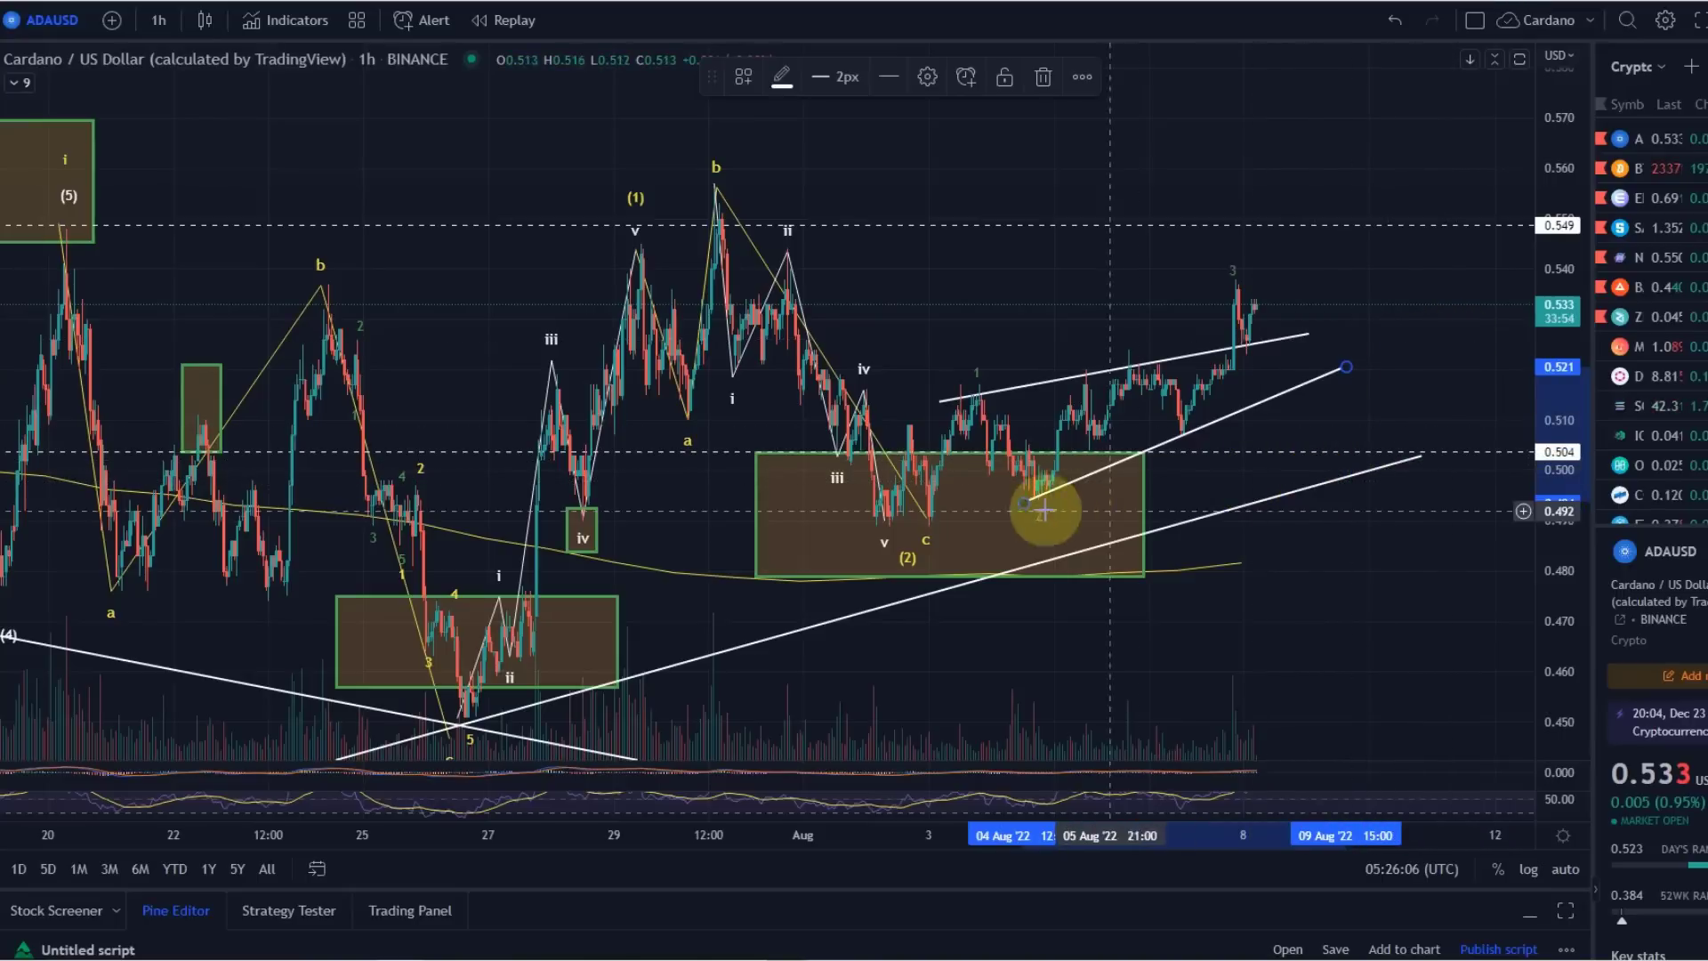
left_click(928, 521)
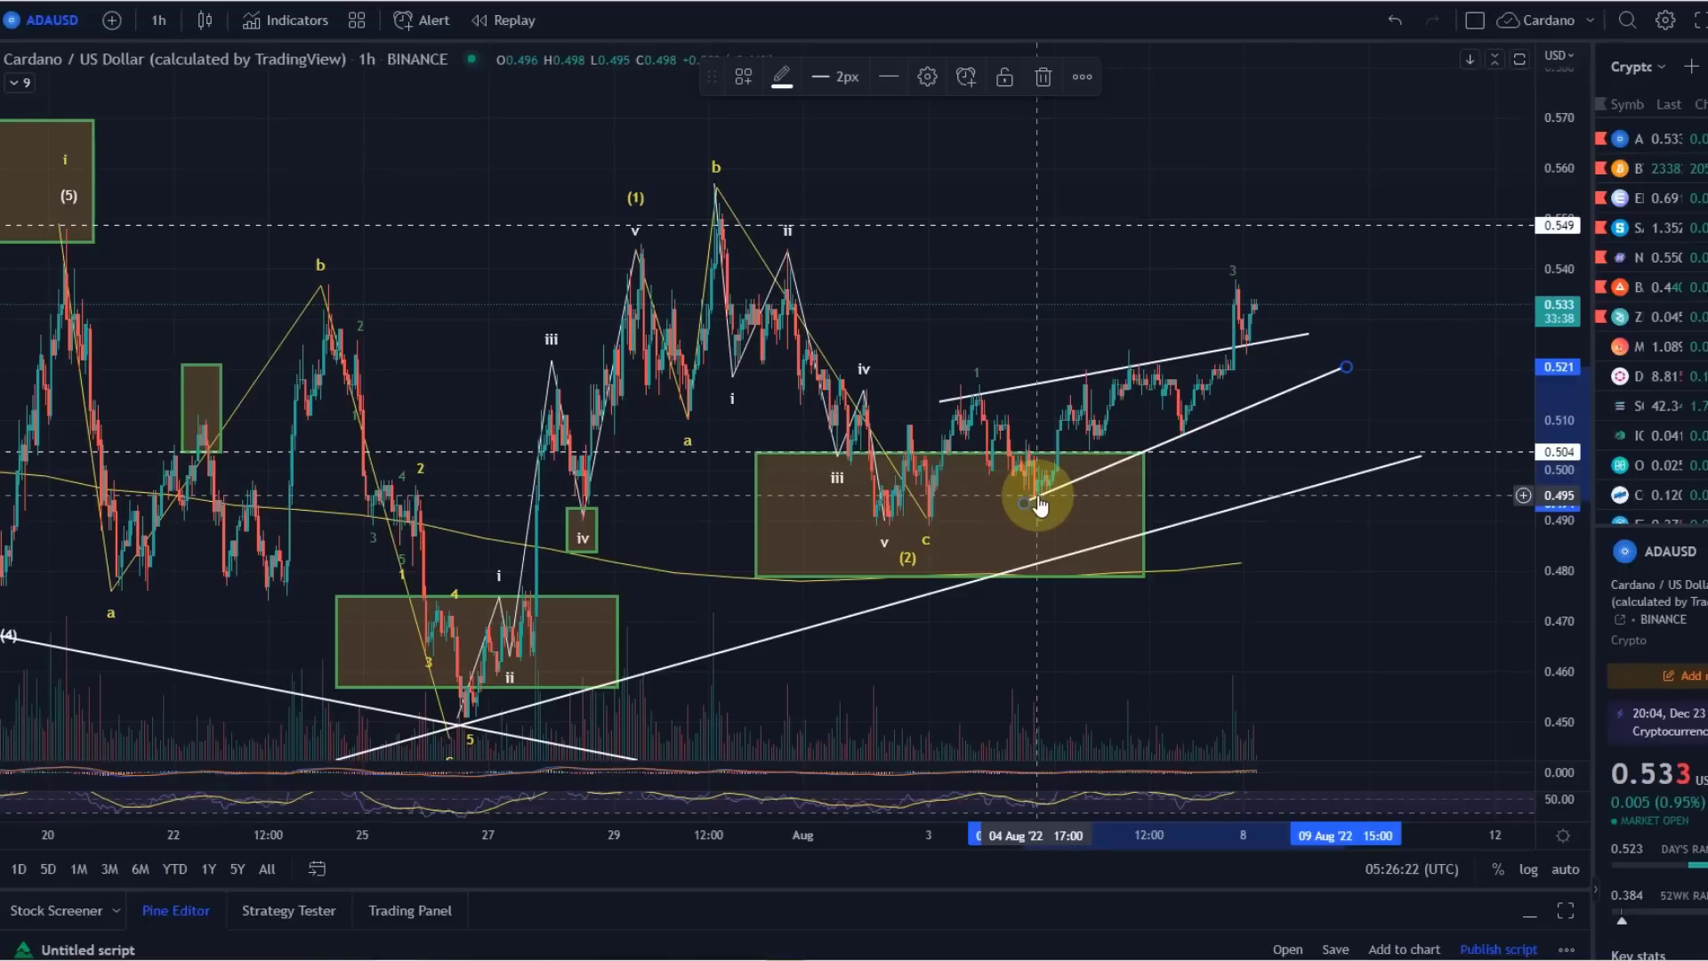
left_click(1032, 361)
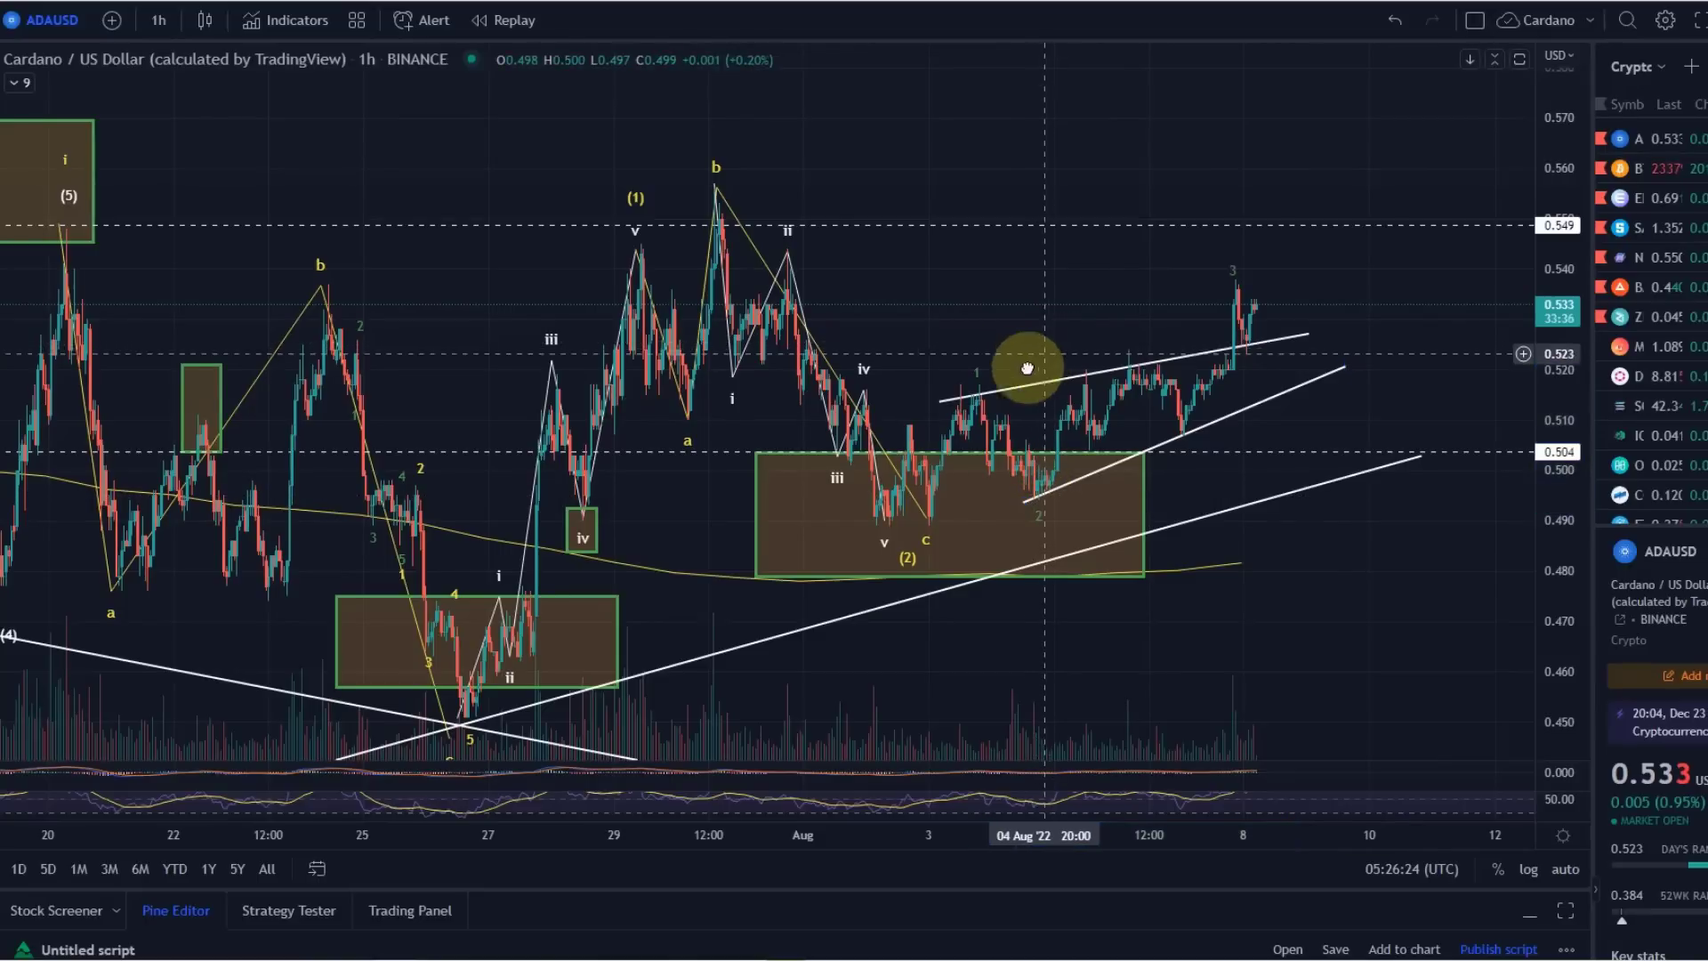
Step: Move the green wave label 3 well above the latest price, to about 0.571 on 8 August
scroll(1034, 378, "right", 3)
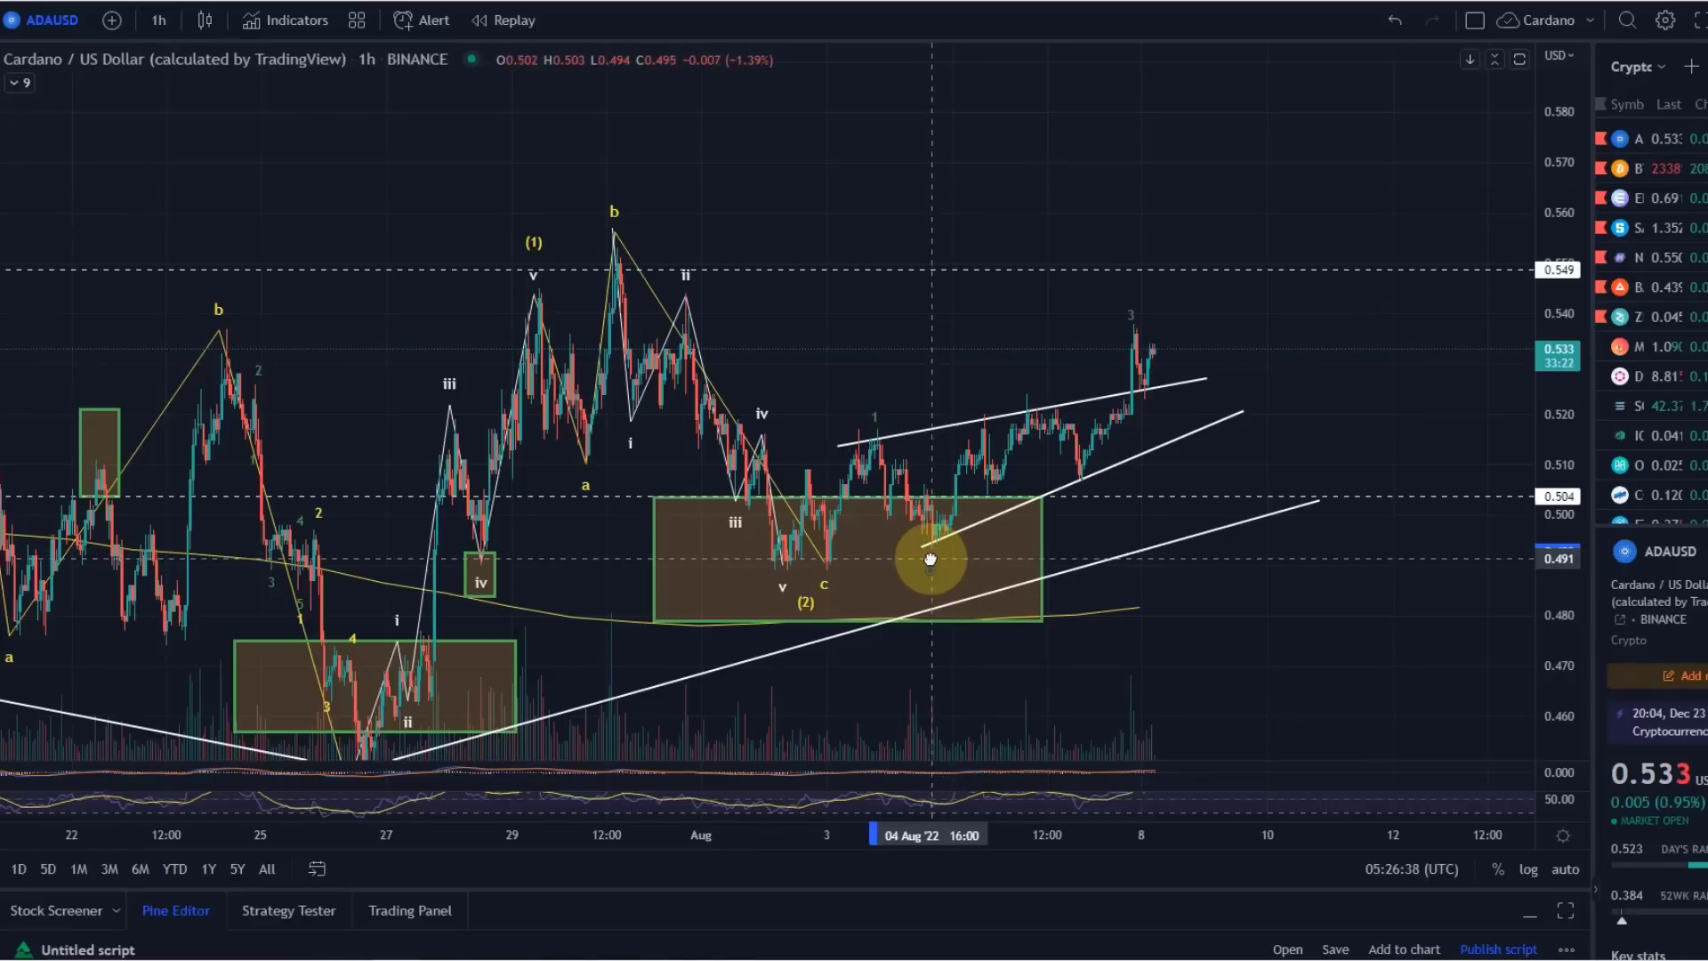
left_click(1133, 317)
left_click_drag(1139, 322, 1200, 168)
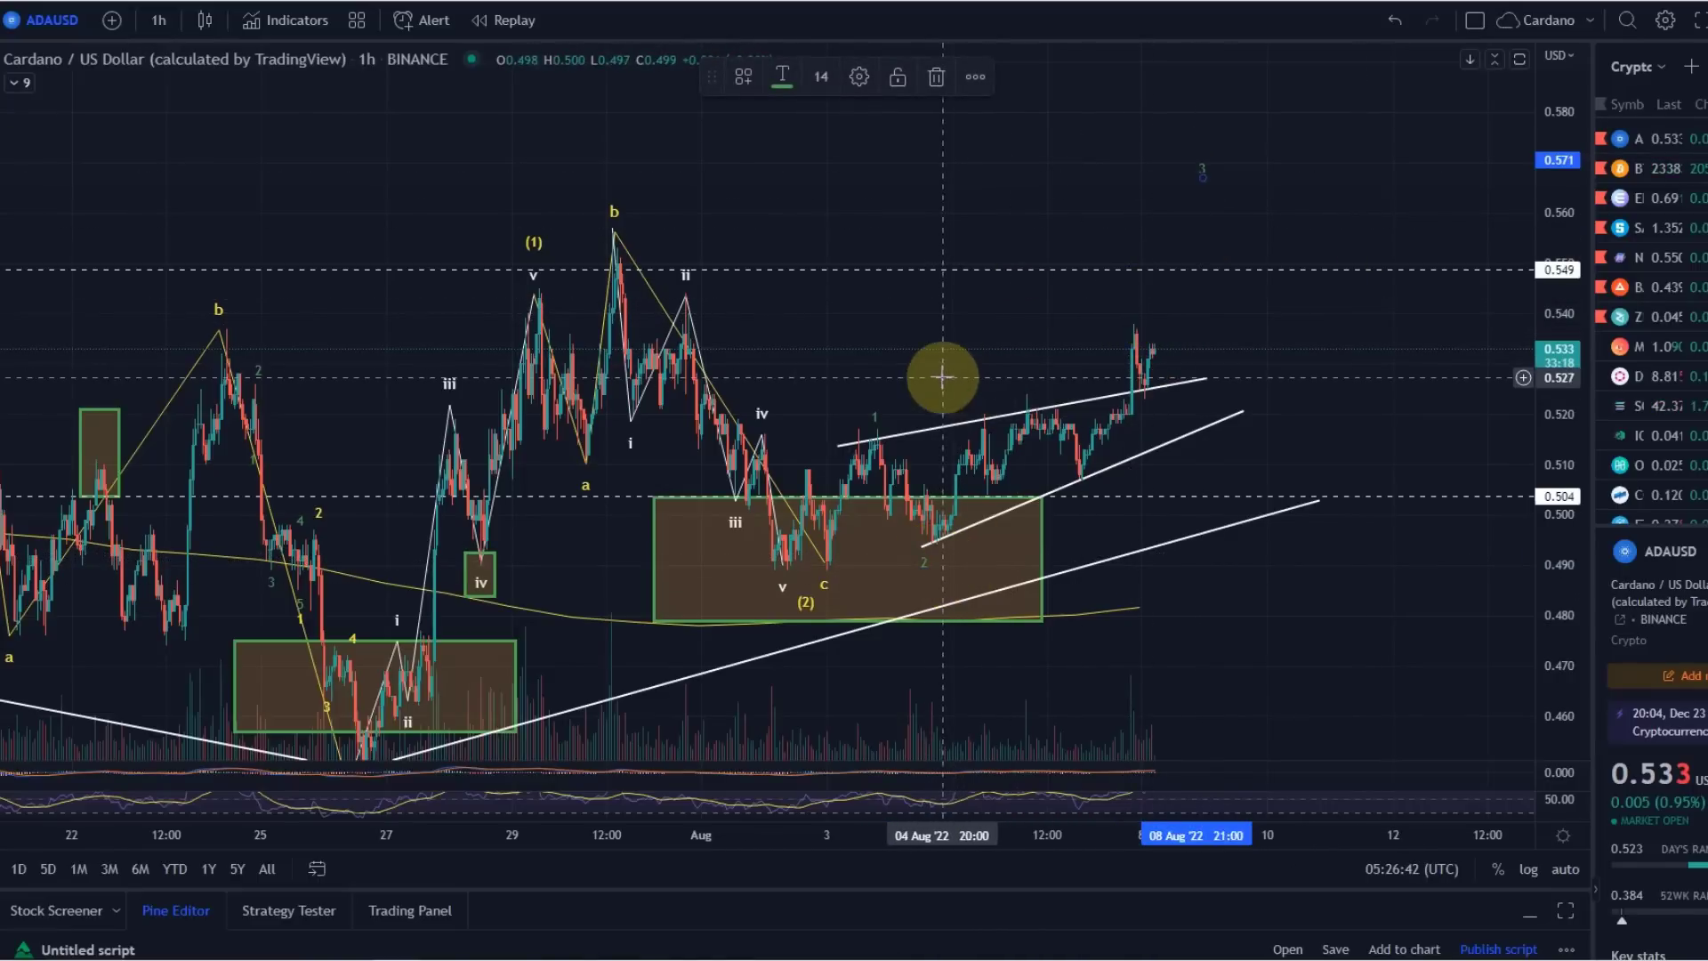
Step: Change the text of the green wave label 1 above the 3 August peak to i
double_click(875, 416)
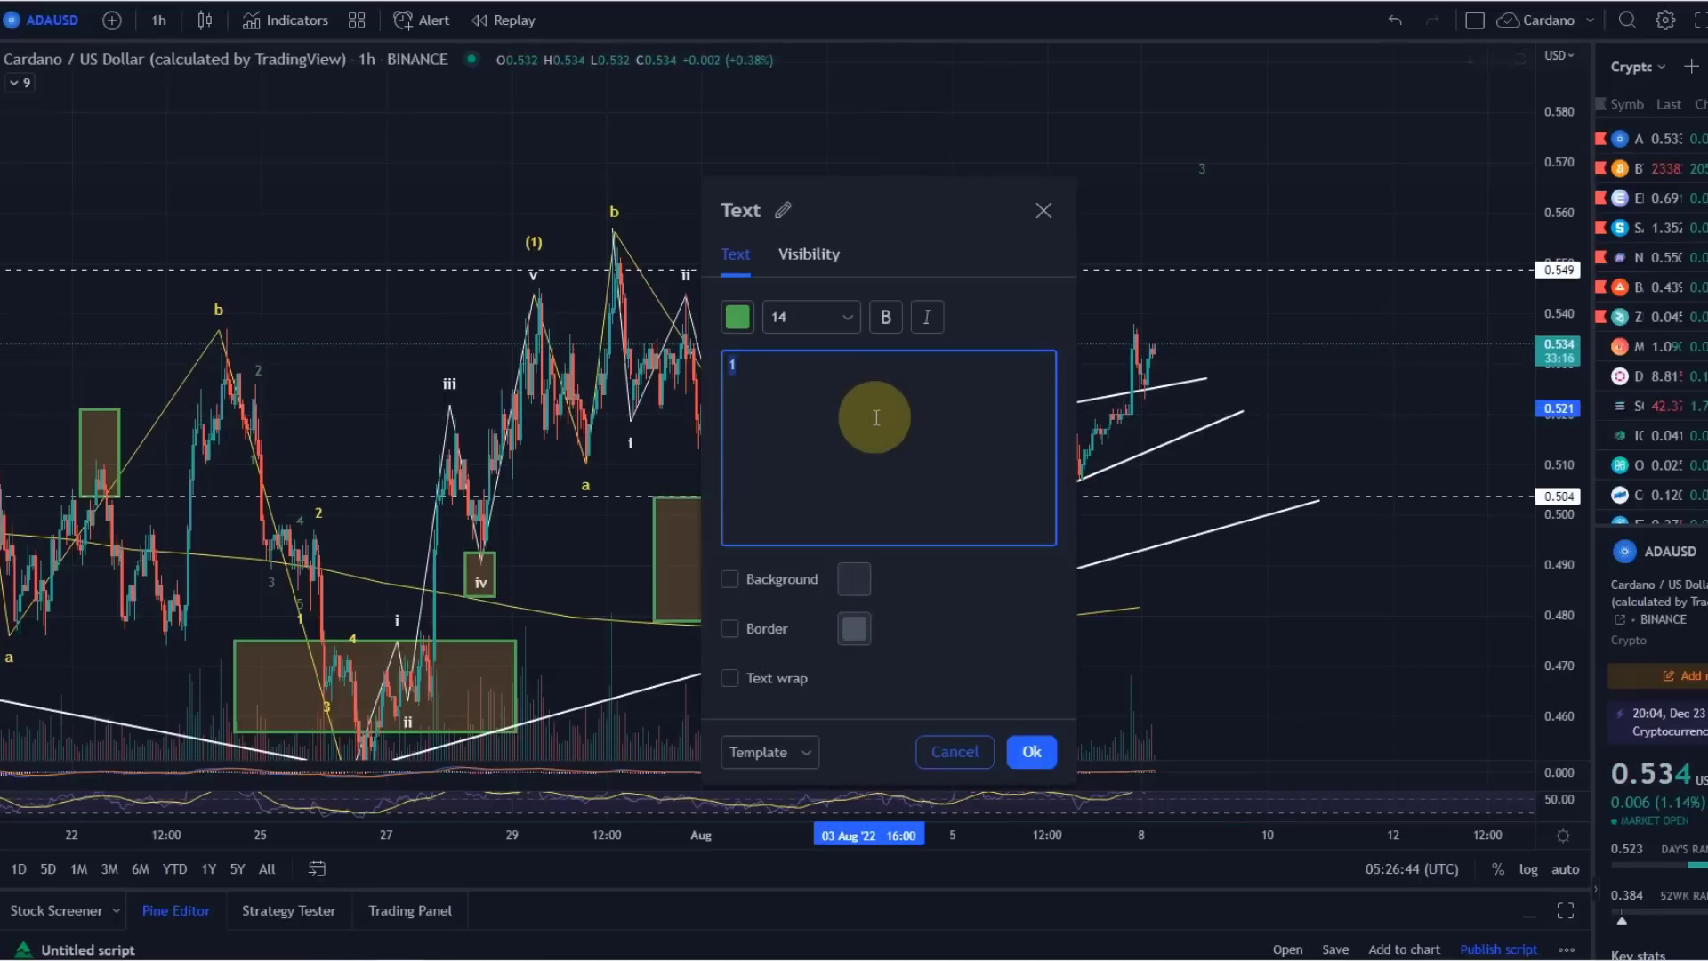
left_click(1027, 753)
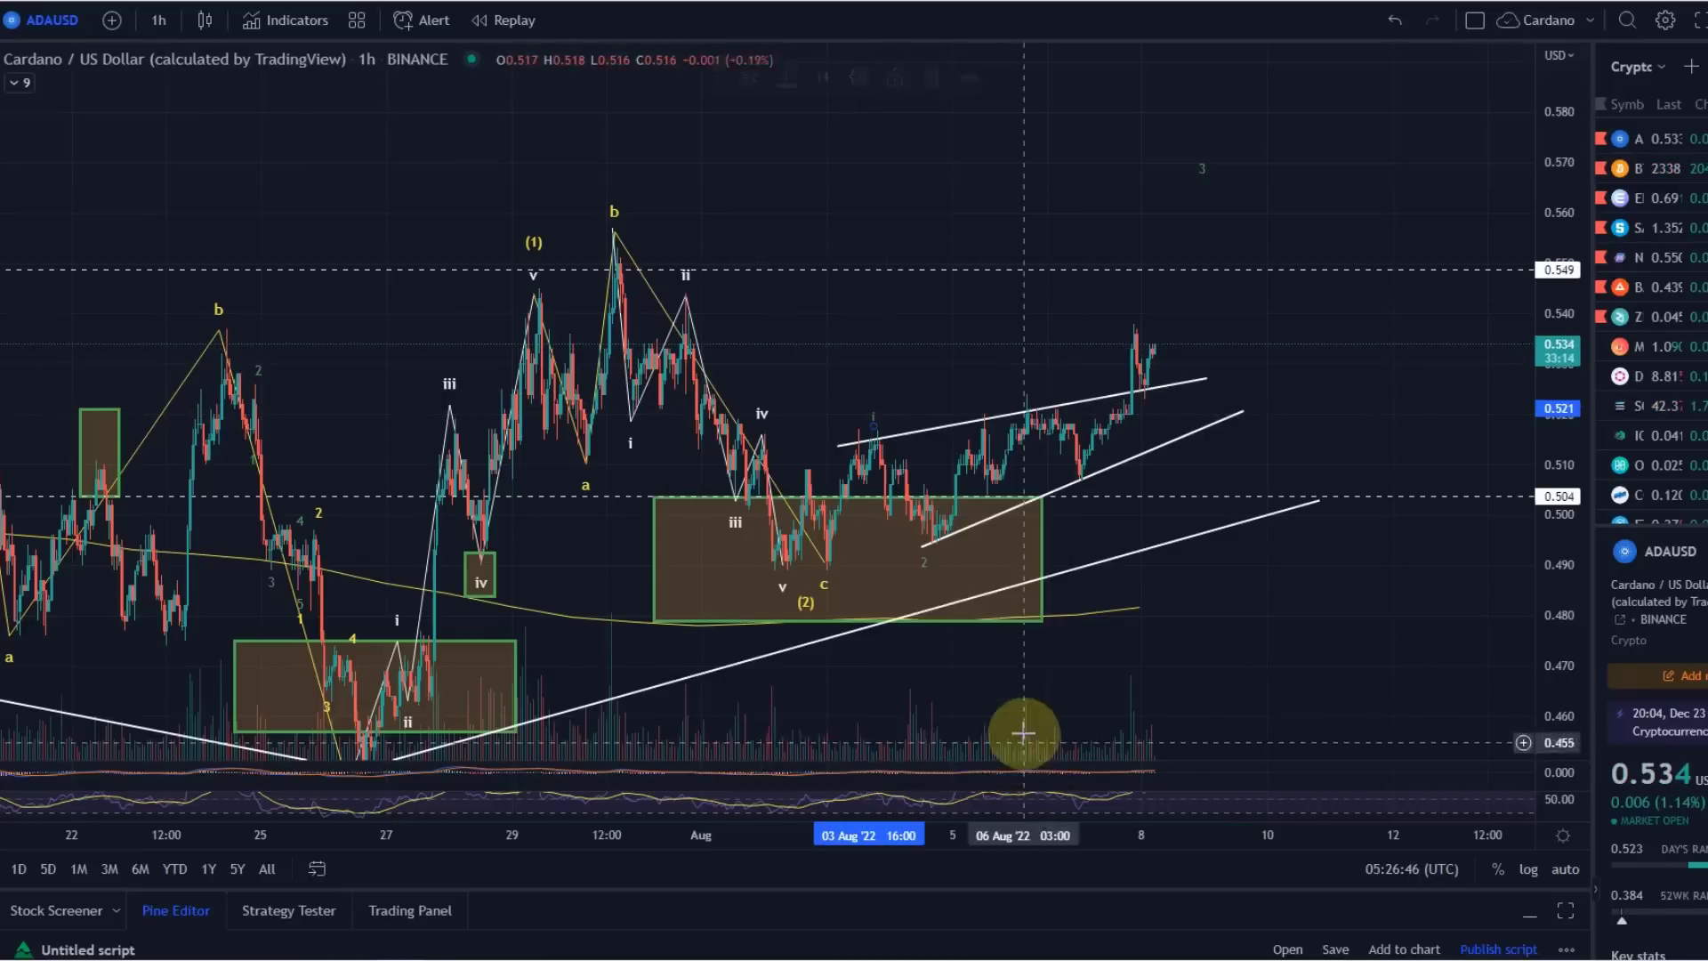
Step: Change the text of the green wave labels 2 and 3 to i
double_click(920, 562)
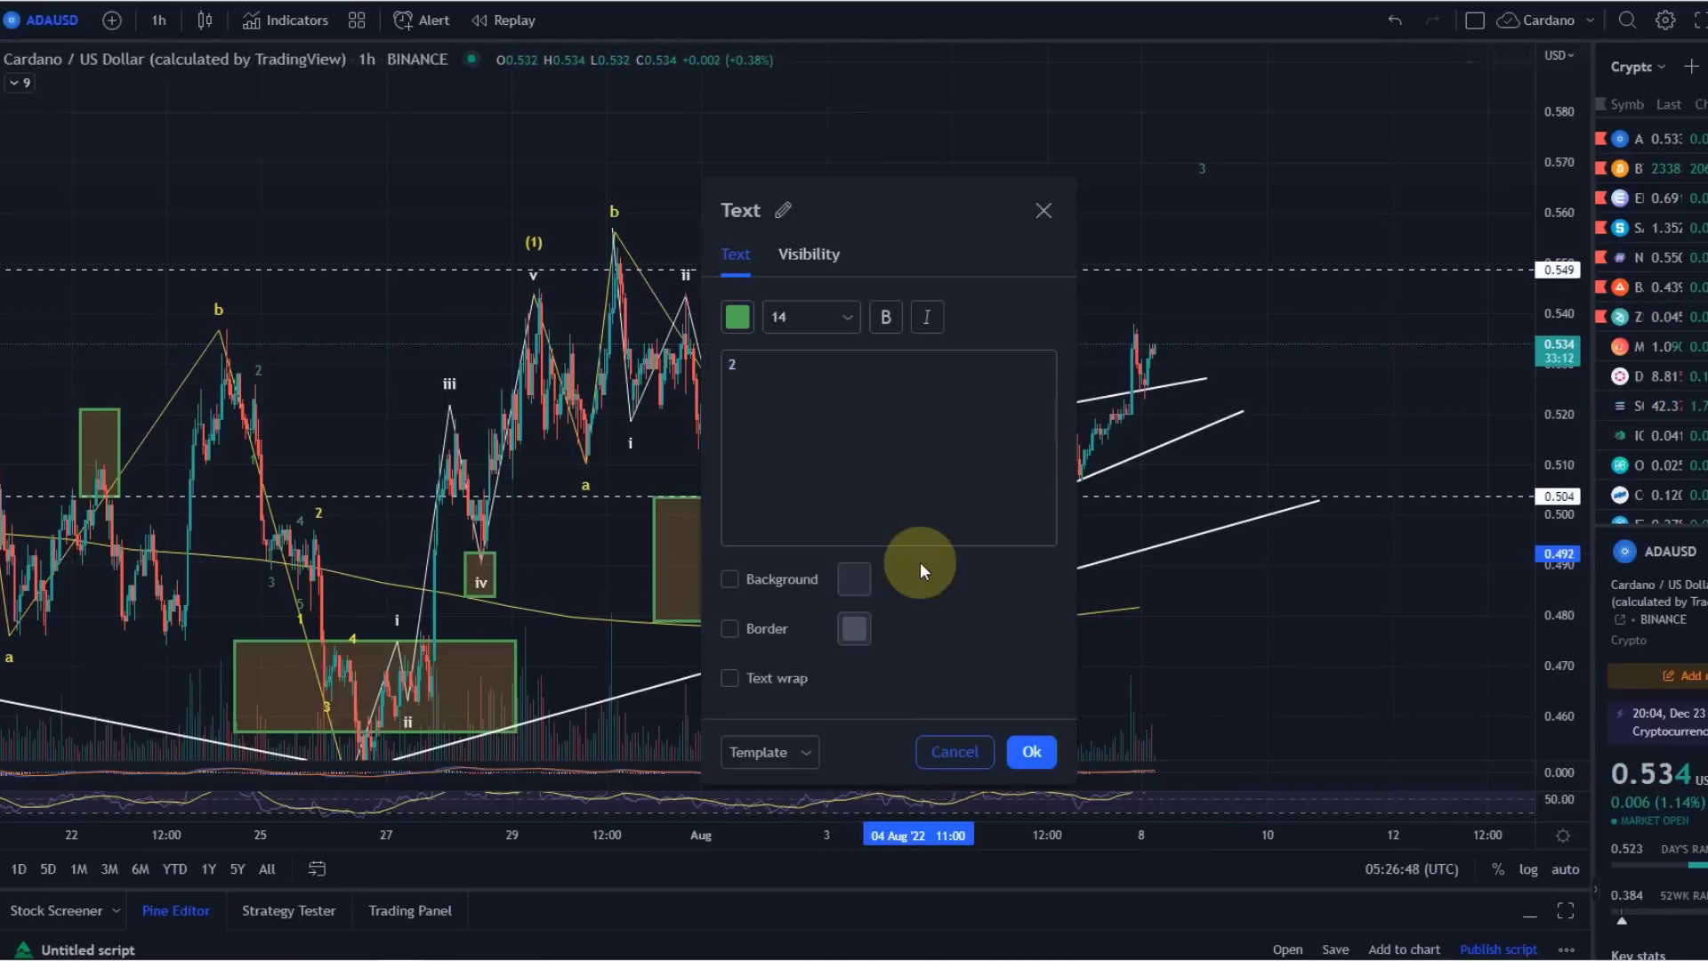
left_click(865, 388)
key("BackSpace")
type("i")
left_click(1050, 750)
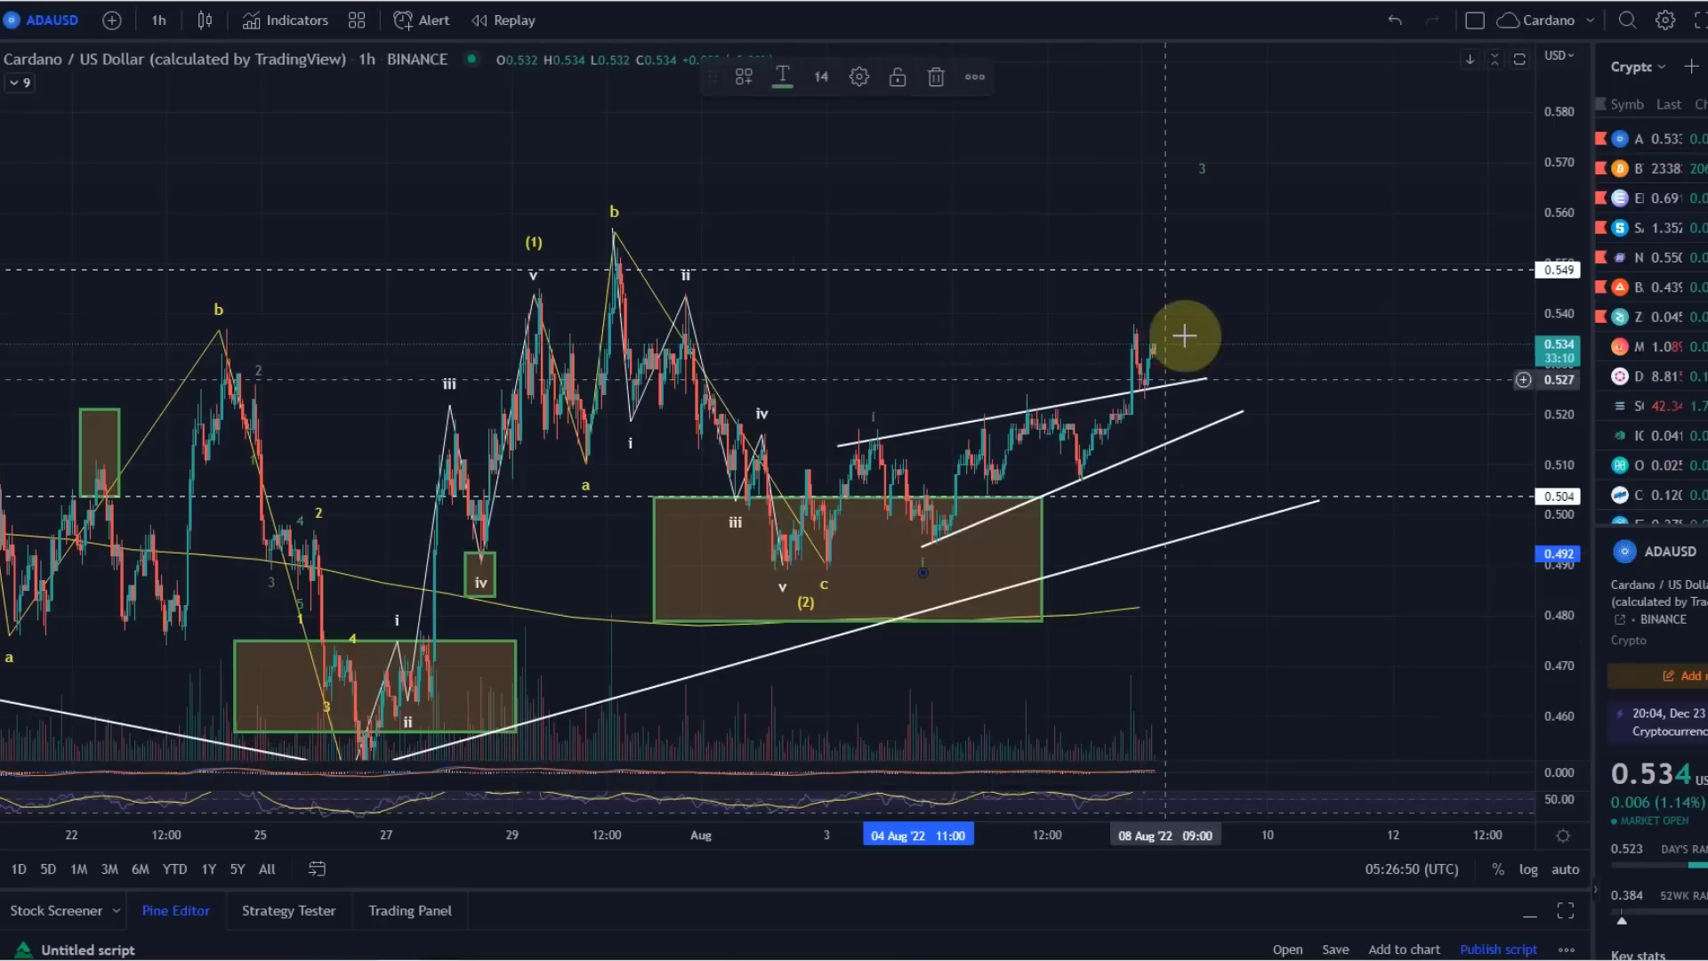
left_click(1201, 177)
left_click(999, 749)
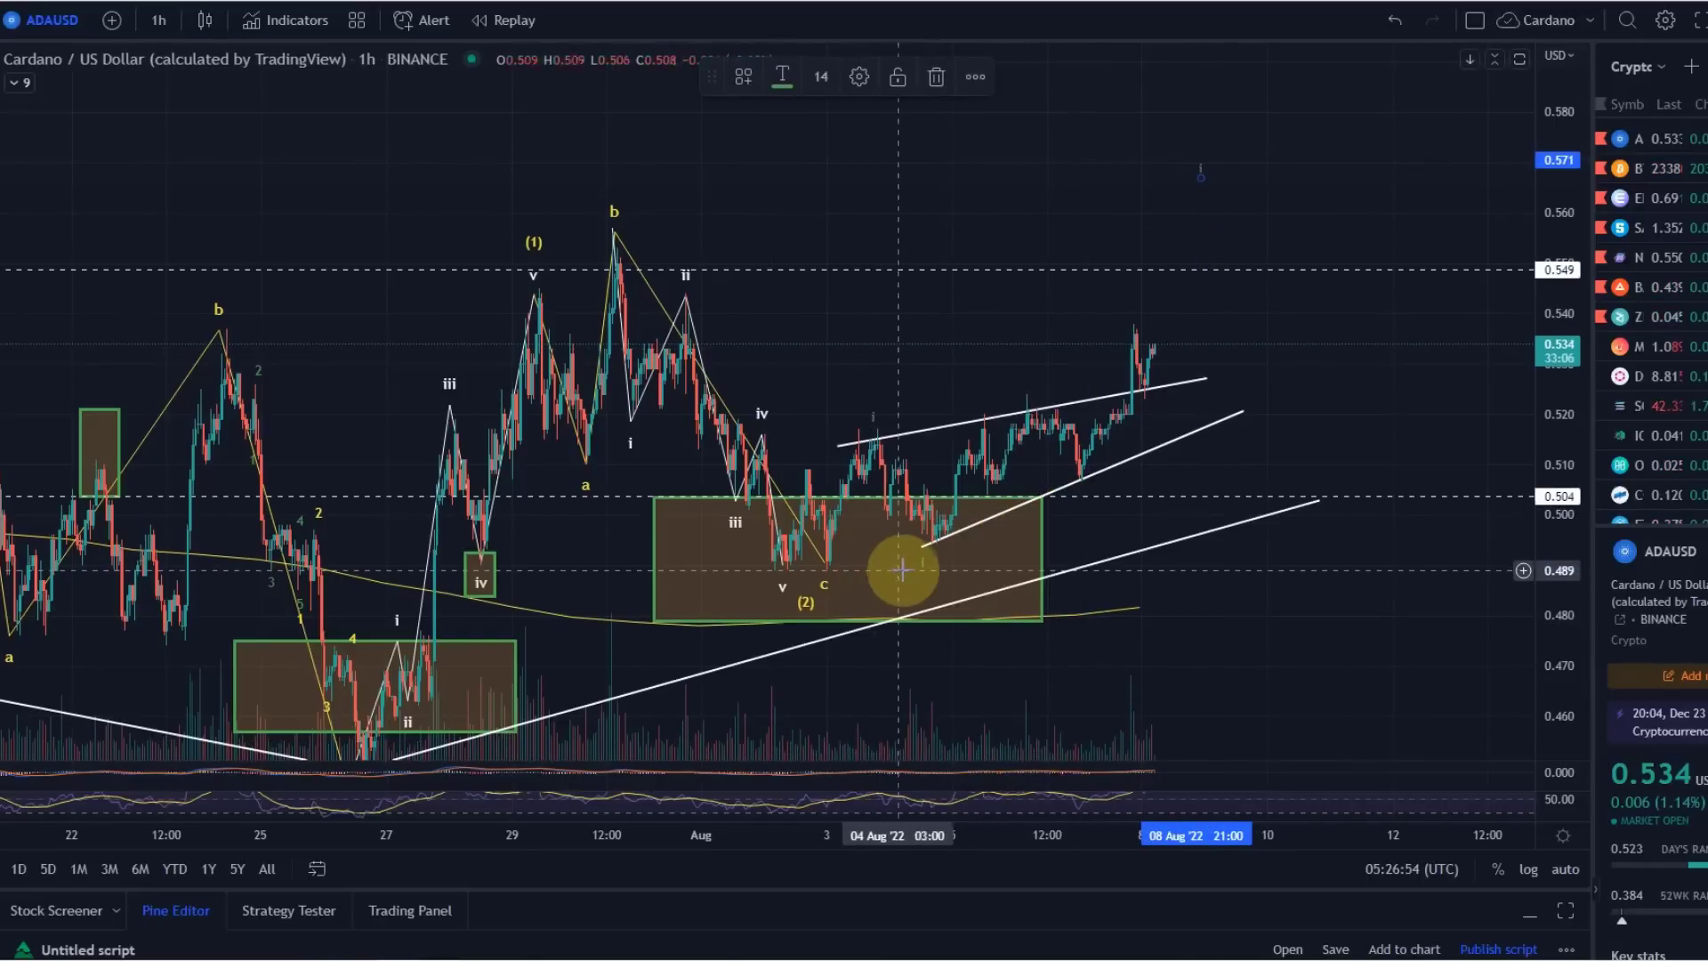
Step: Change the green label below the 4 August low to ii and the one at about 0.571 to iii
left_click(920, 569)
type("ii")
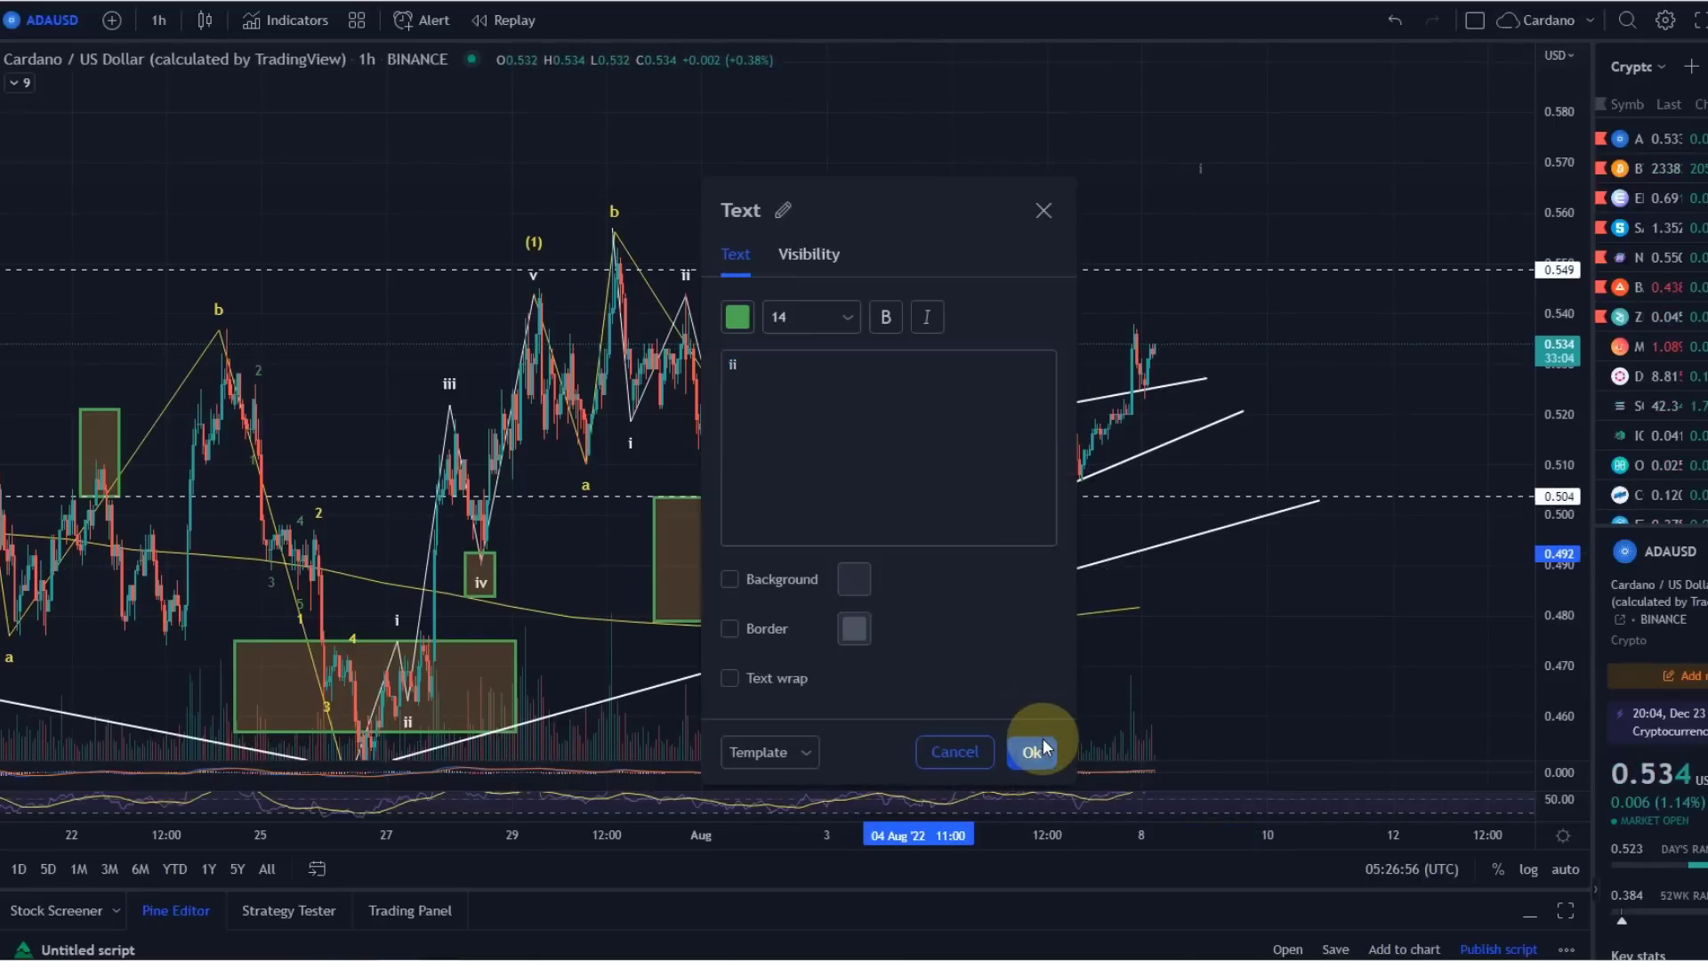
left_click(1032, 751)
double_click(1201, 178)
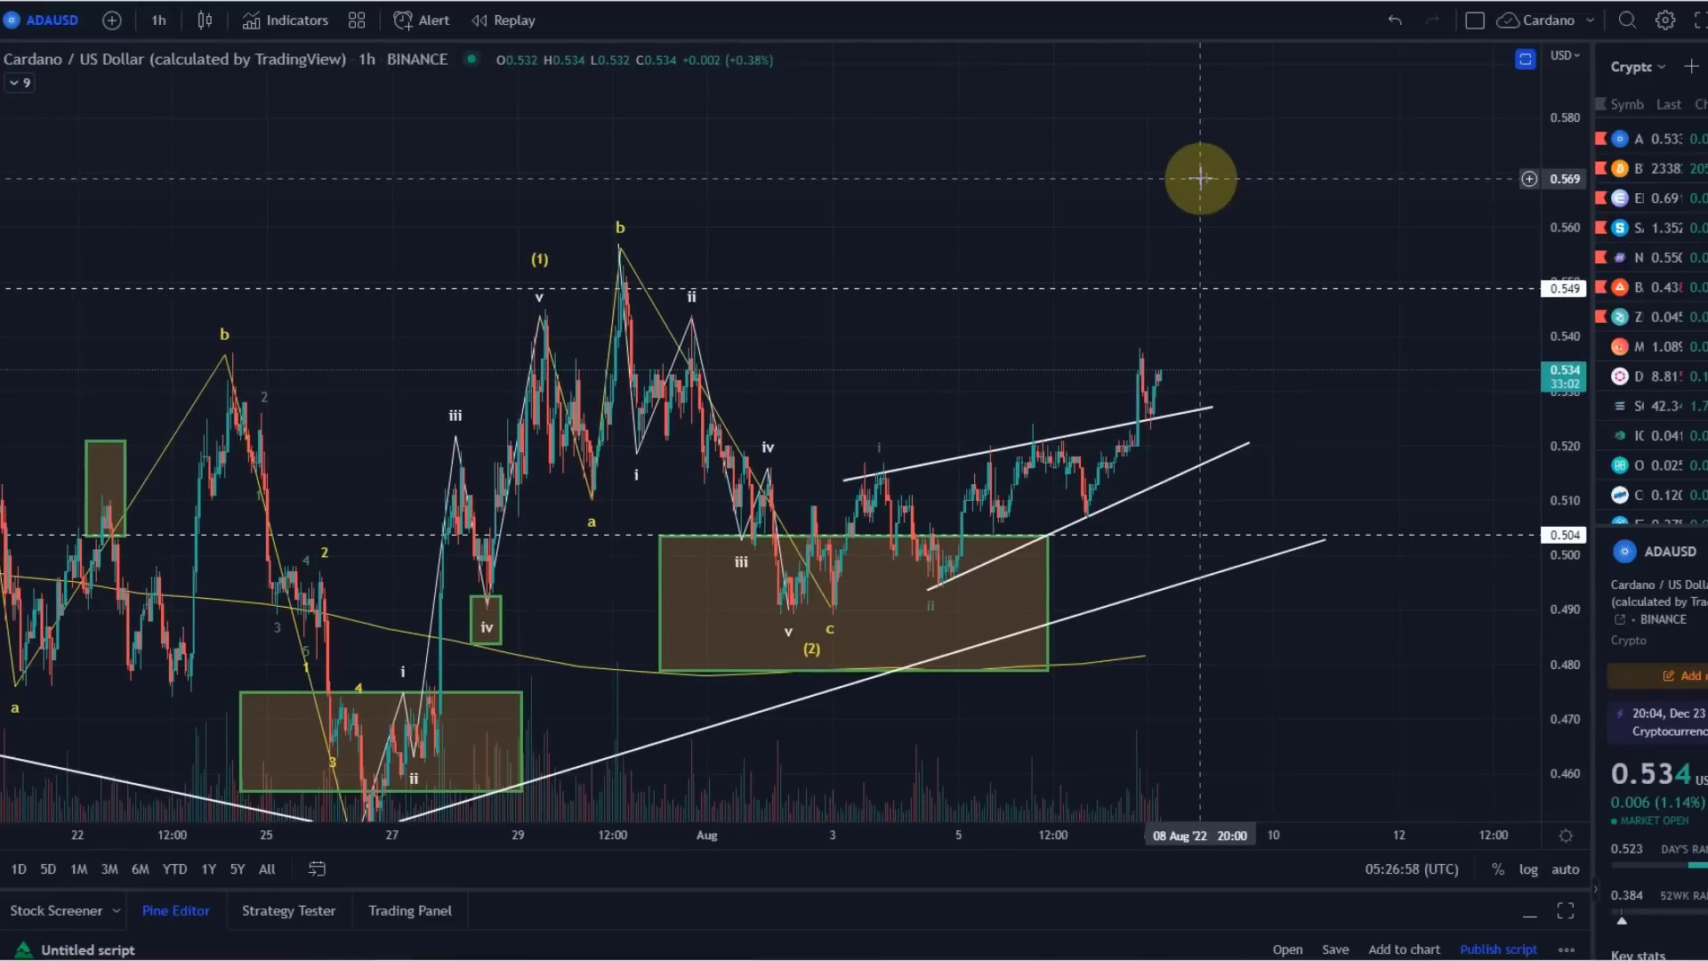
left_click(1203, 180)
type("iii")
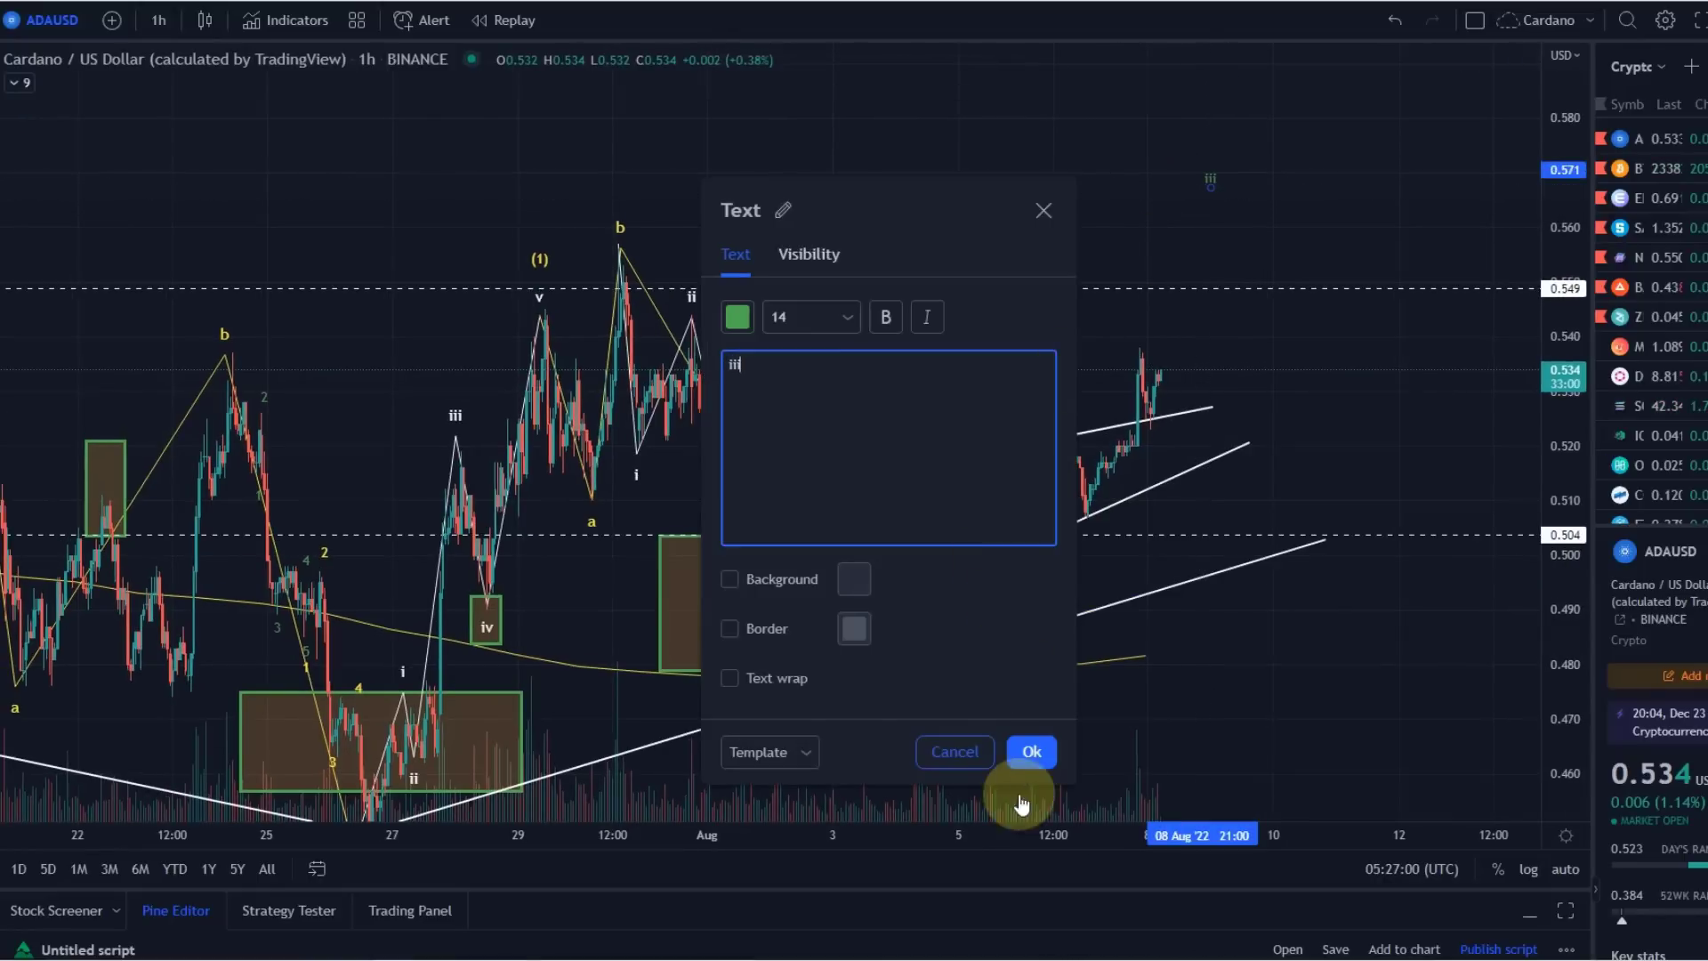
left_click(1025, 749)
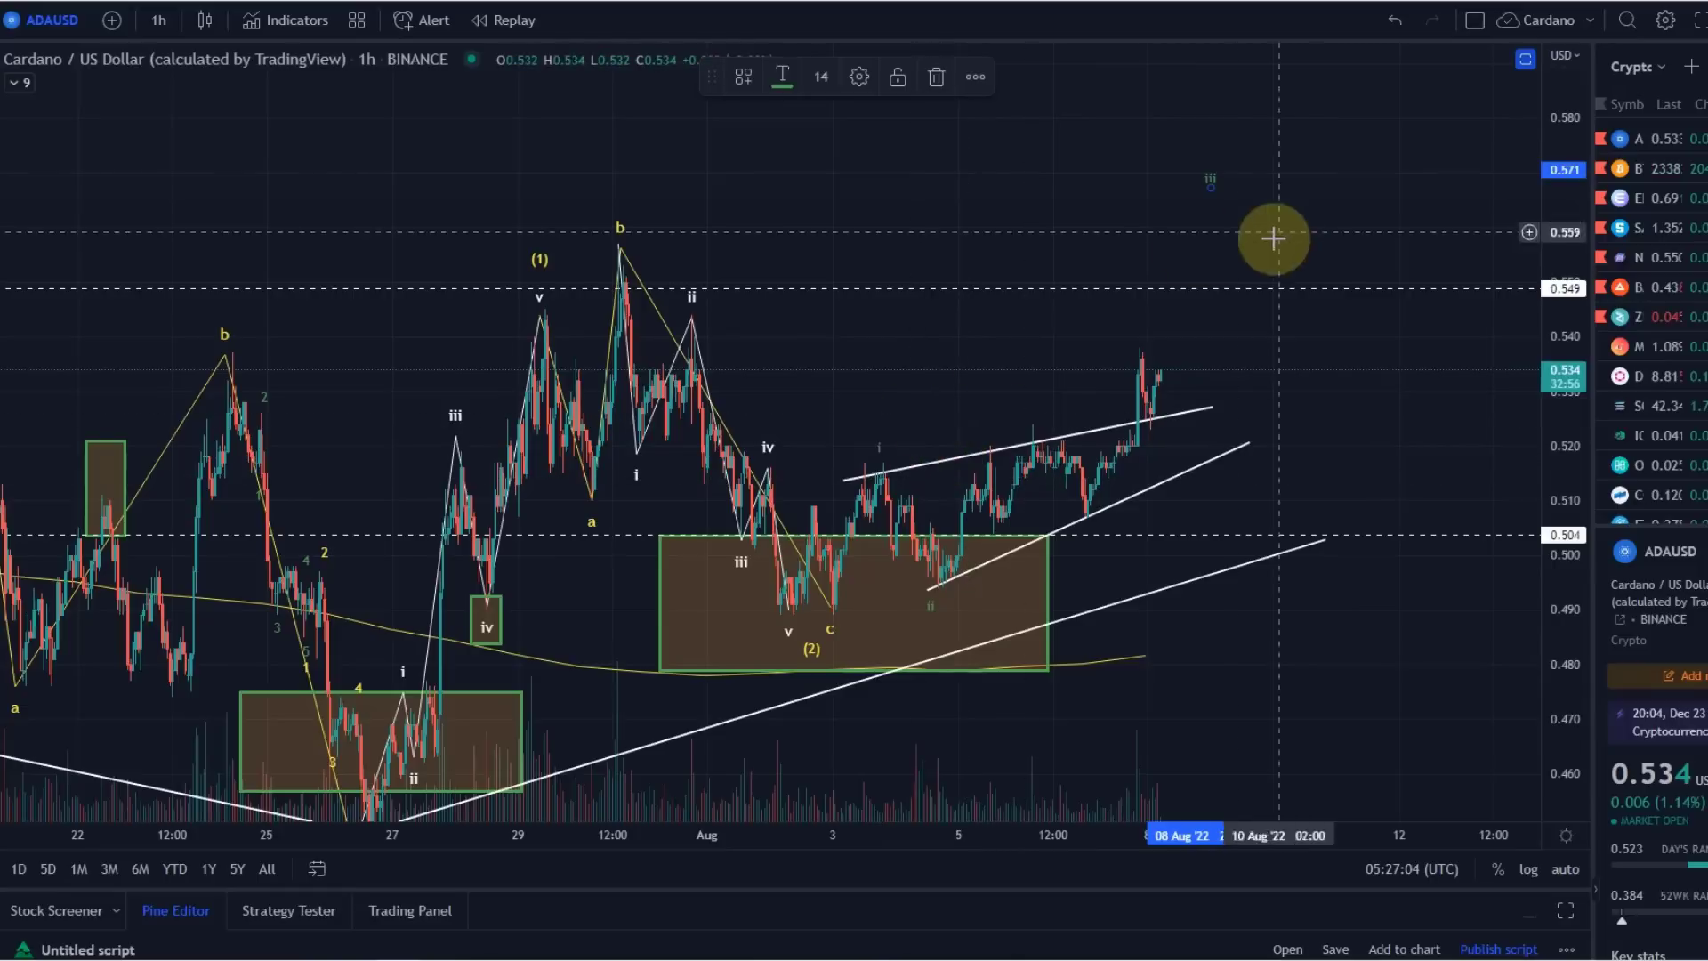
Step: Copy the green i label above the 5 August peak and turn the copy into a white (1) label
left_click(879, 420)
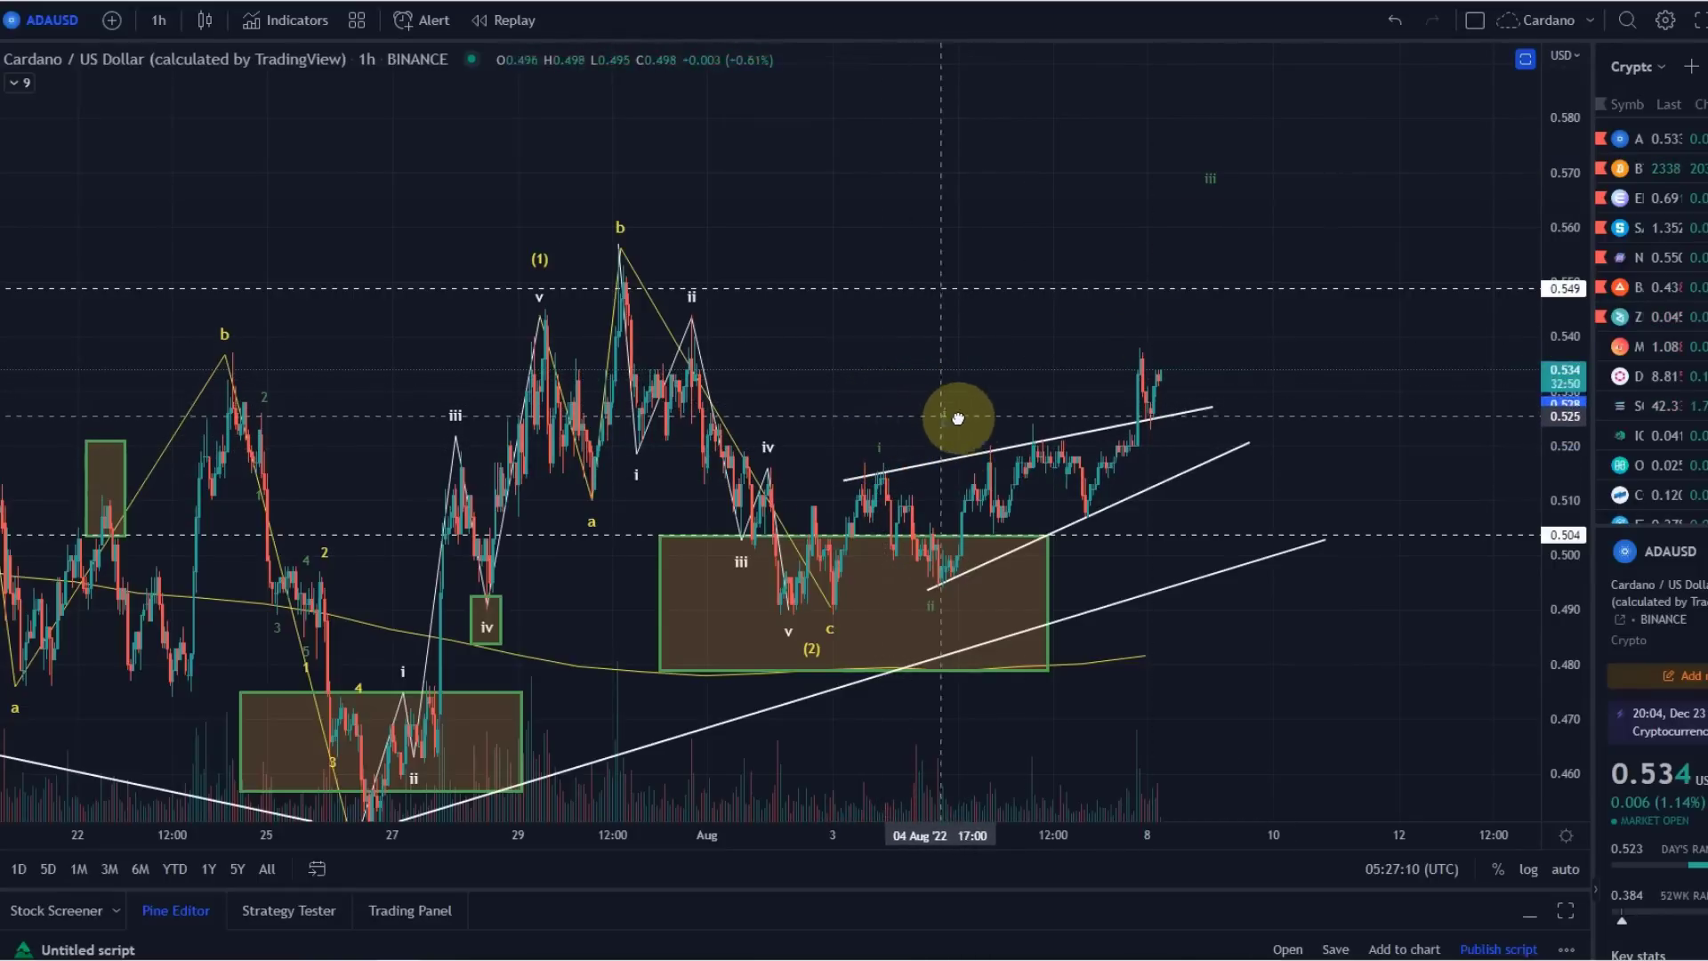
left_click(986, 430)
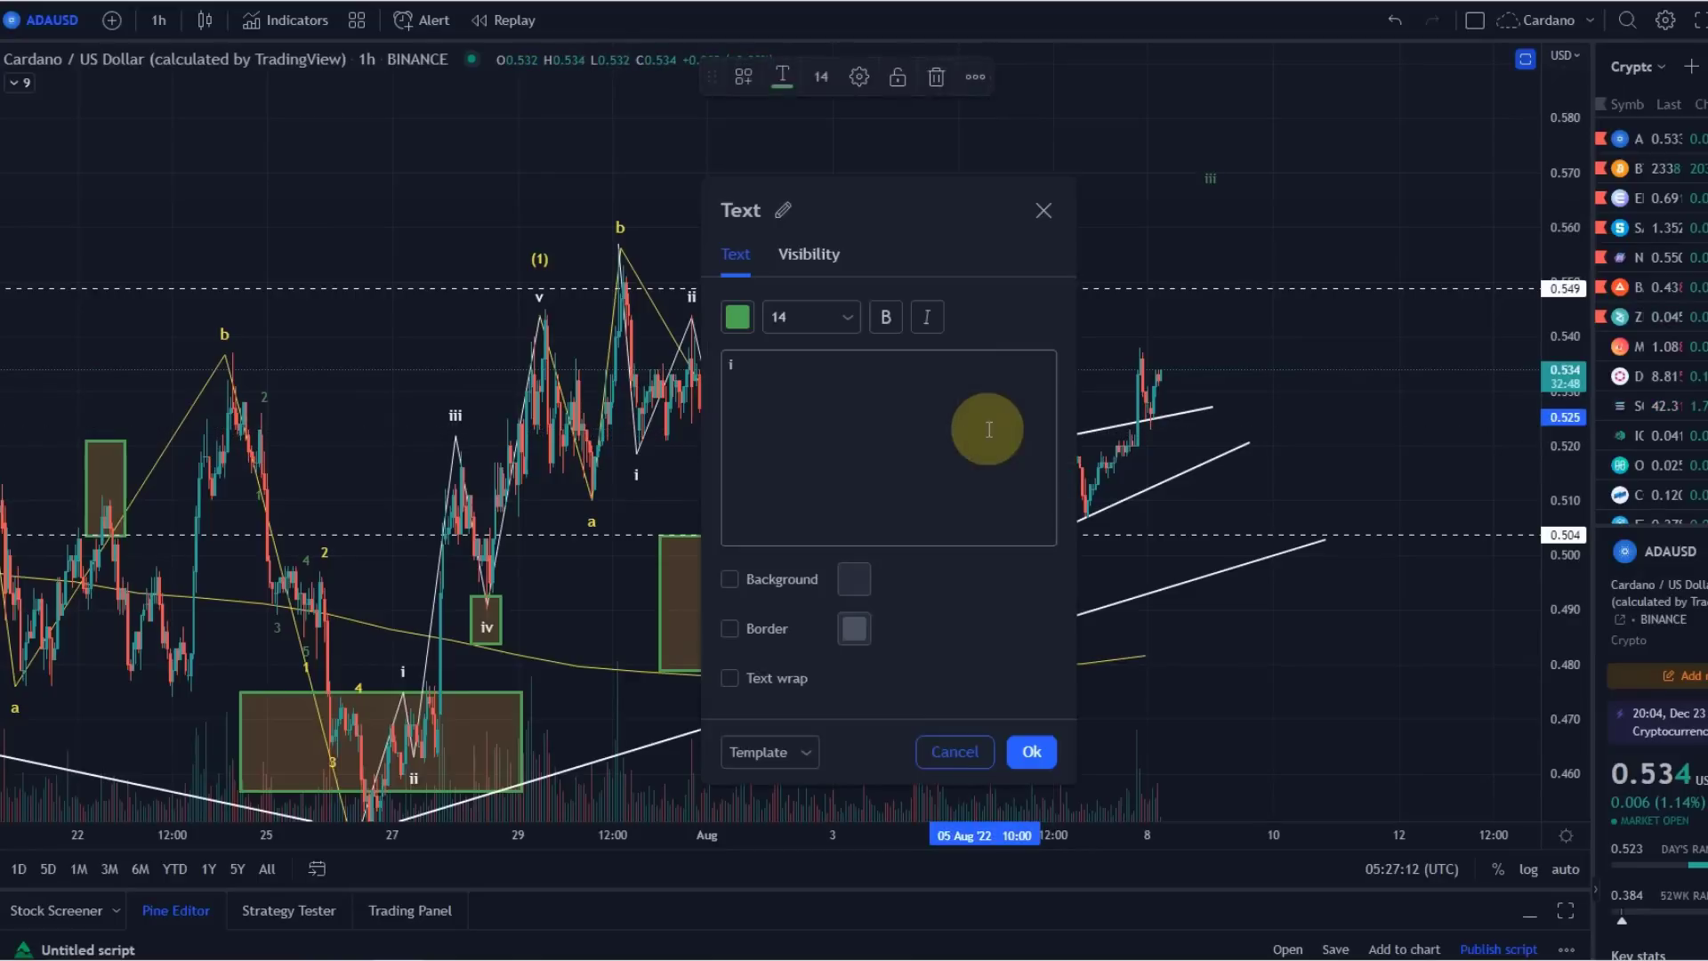
left_click(740, 325)
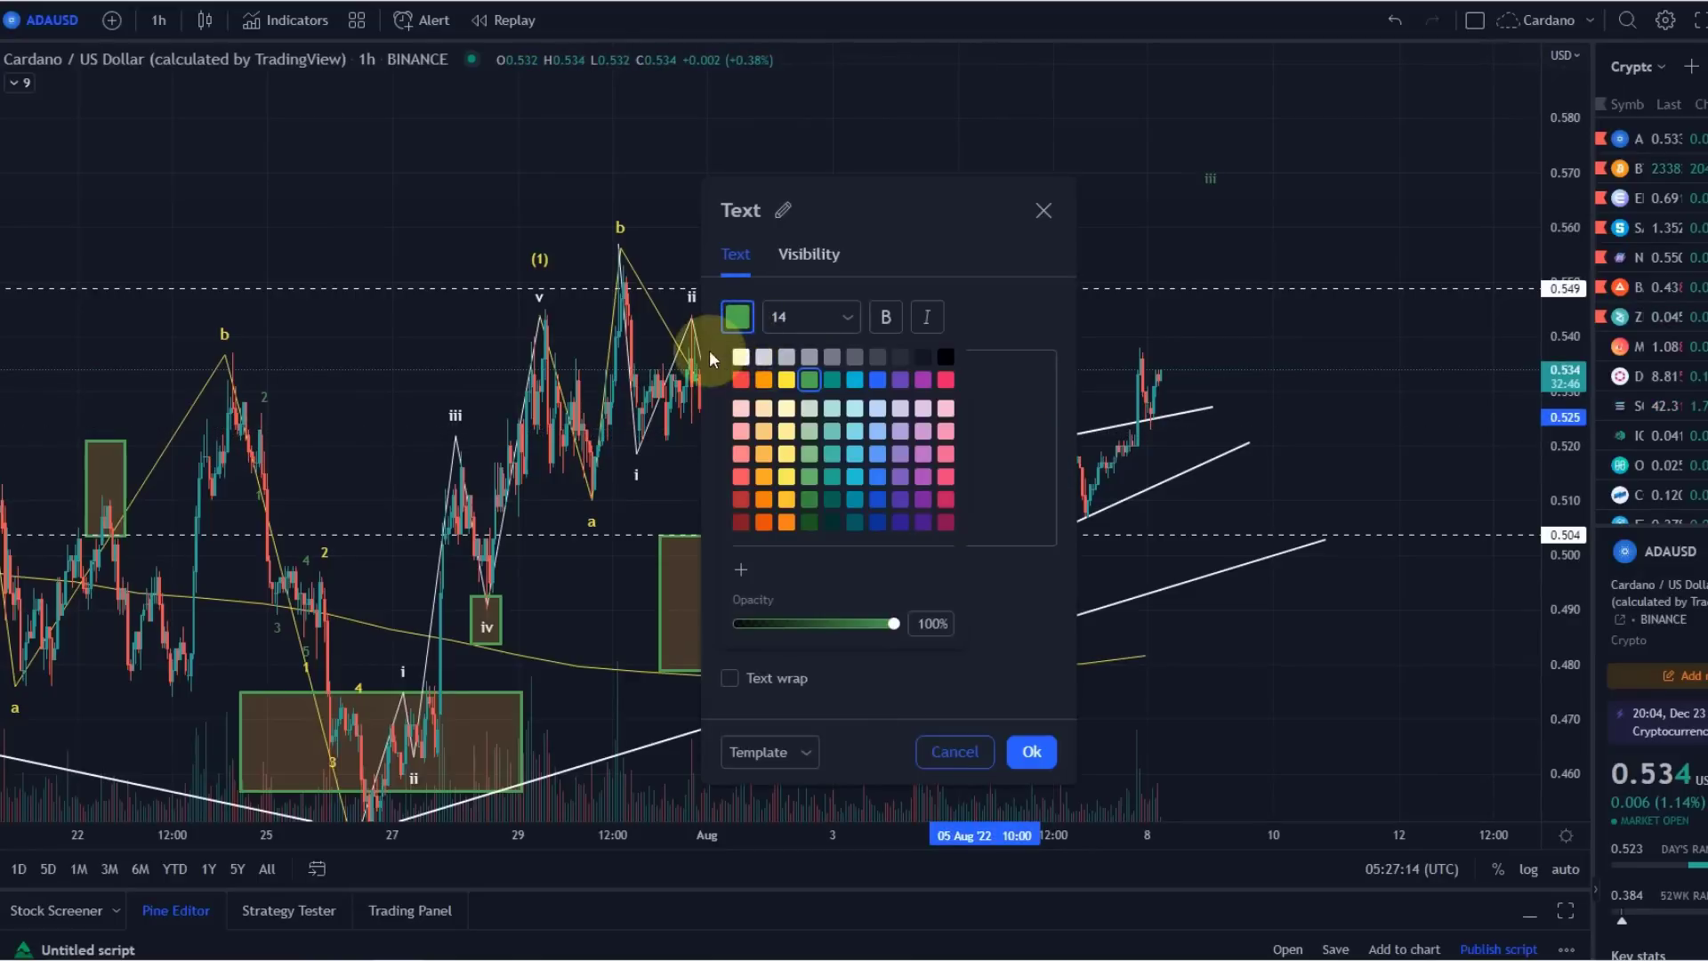
left_click(1031, 752)
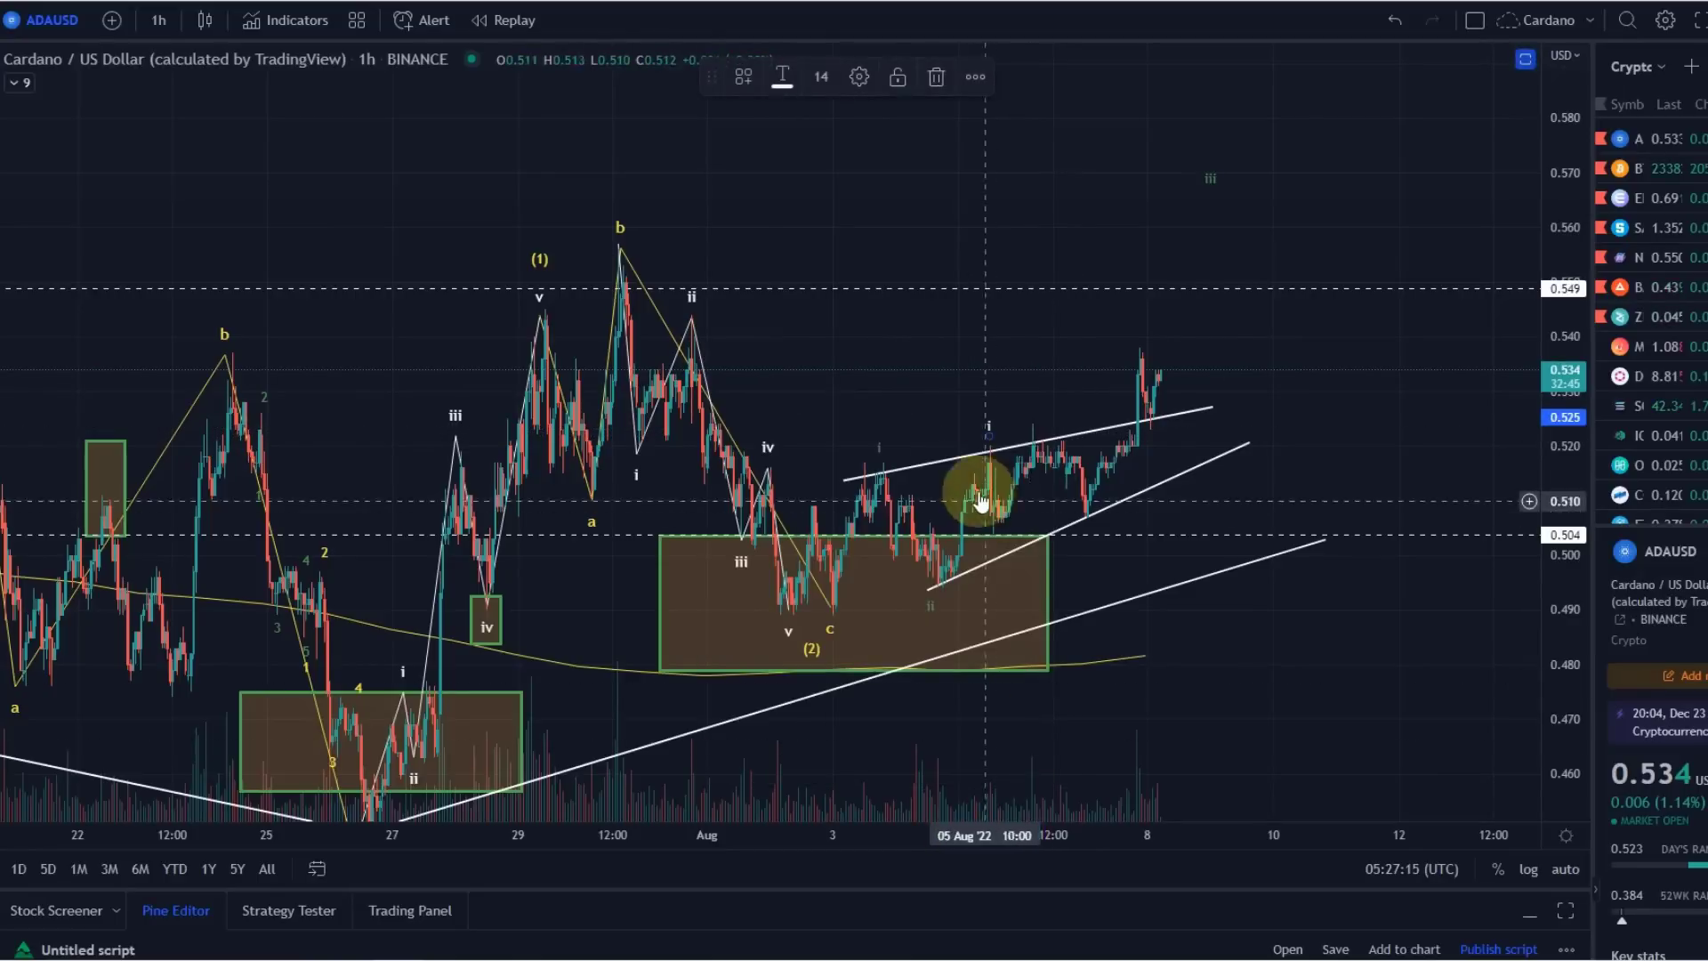
double_click(994, 436)
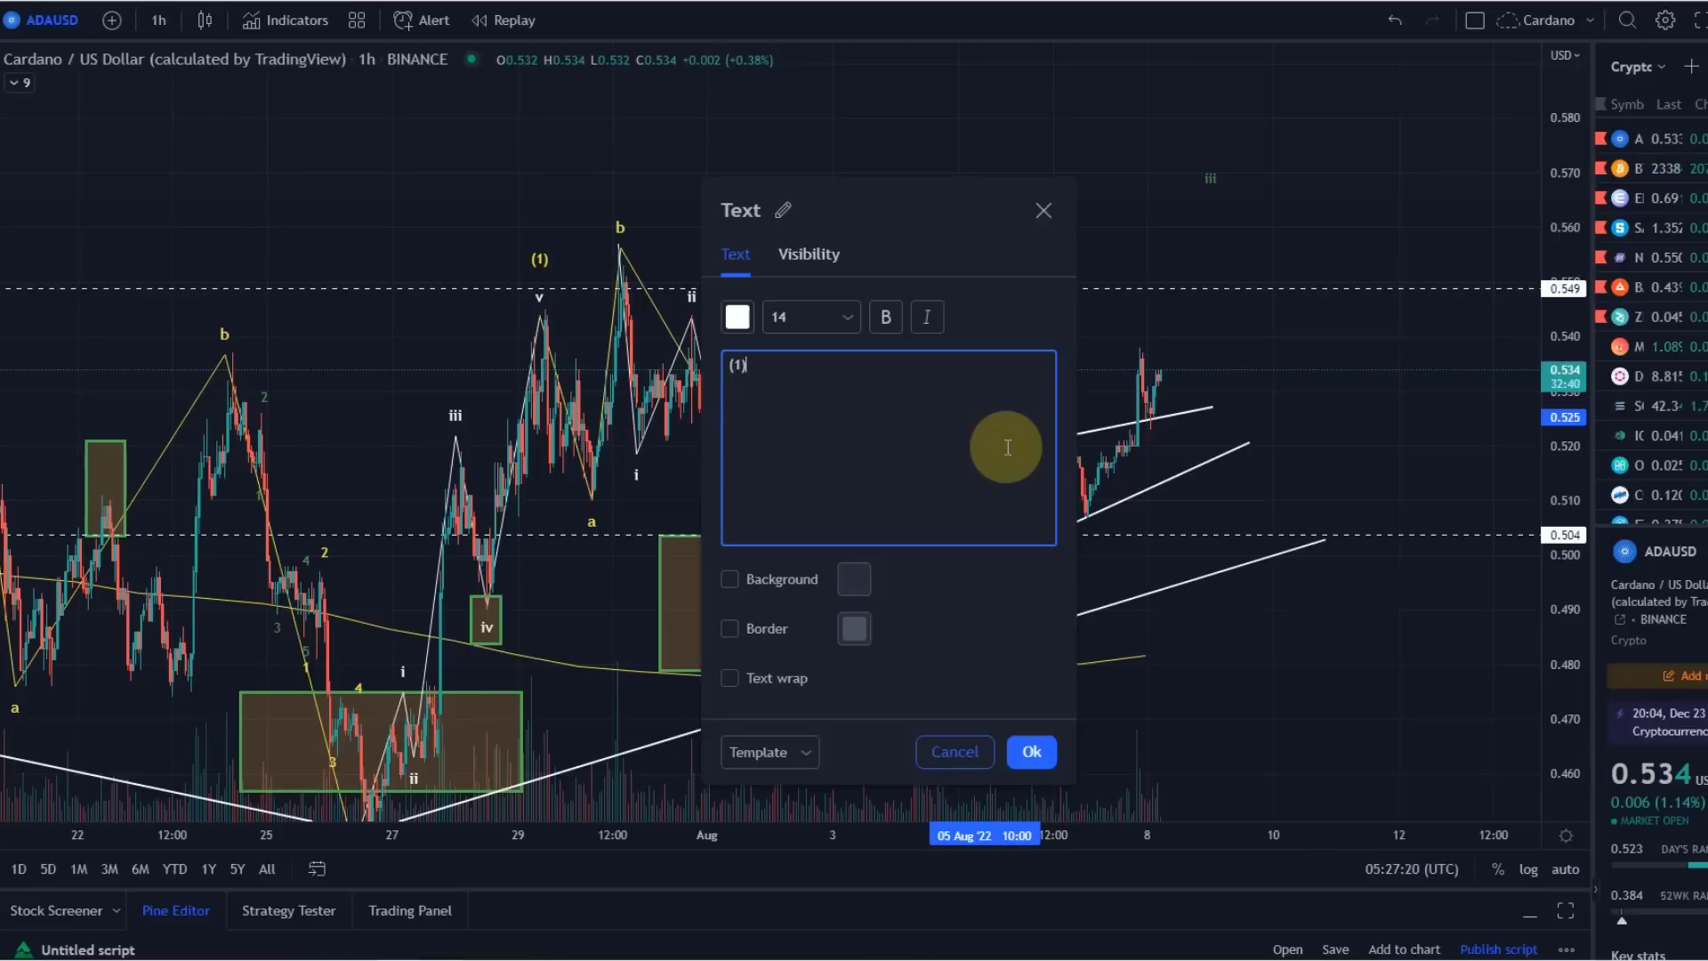
left_click(1032, 750)
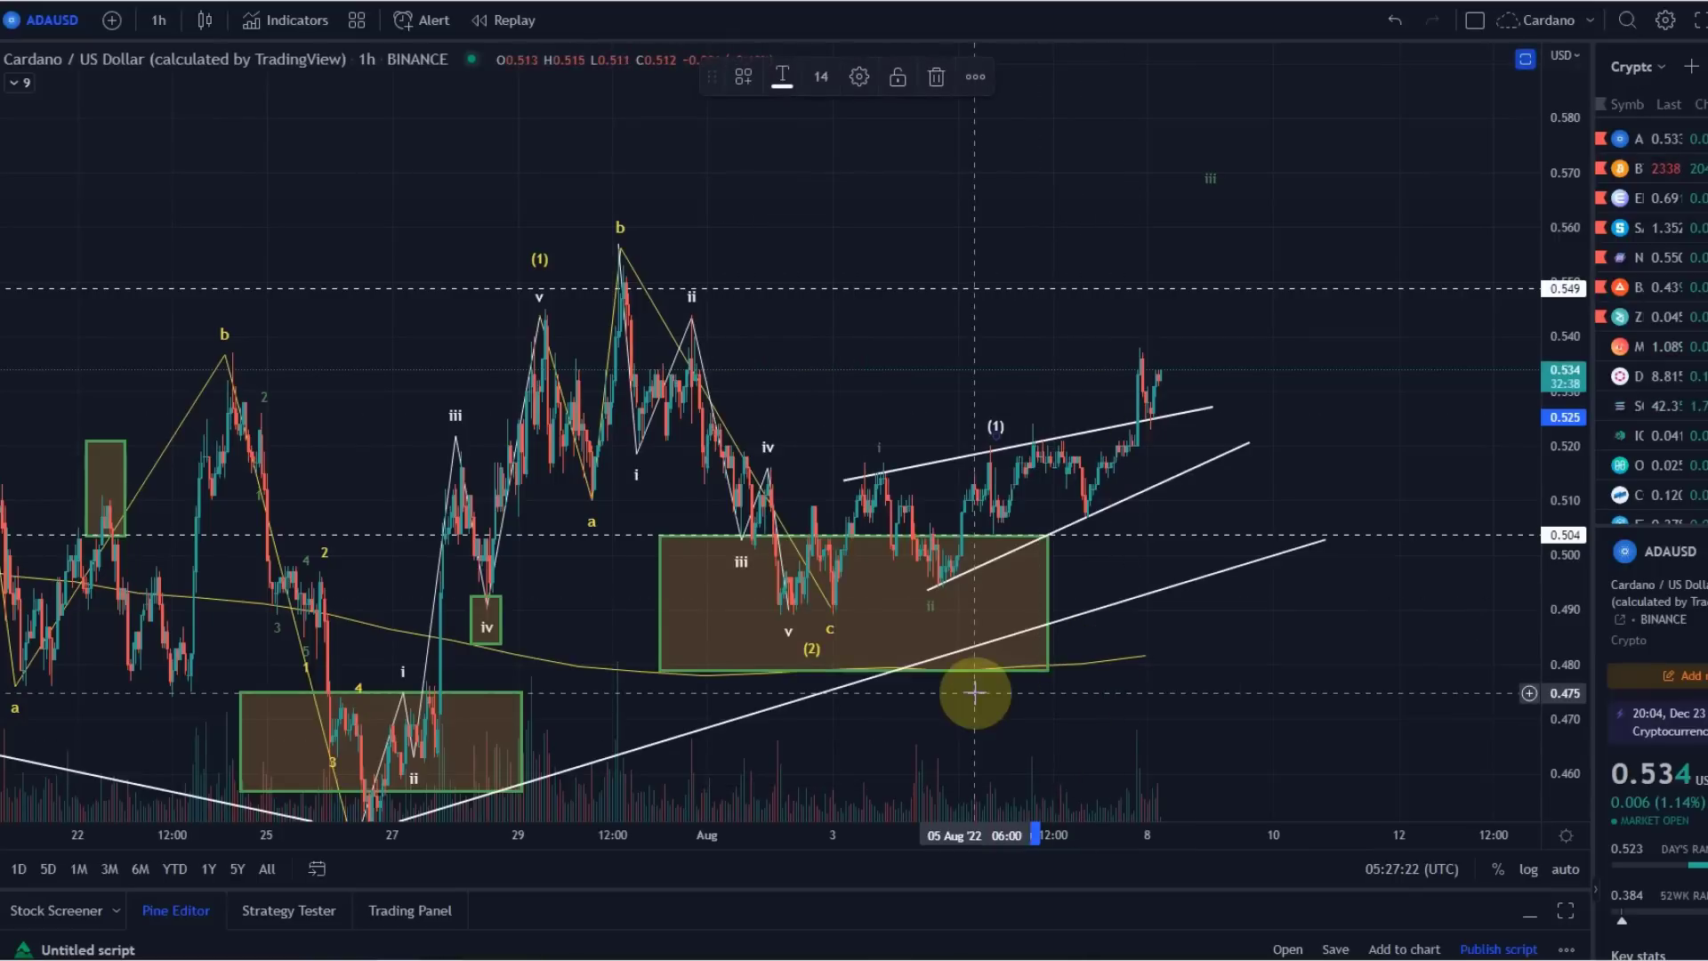
Step: Copy the white (1) label below the 5 August pullback at about 0.505 and change its text to (2)
left_click_drag(990, 431, 998, 544)
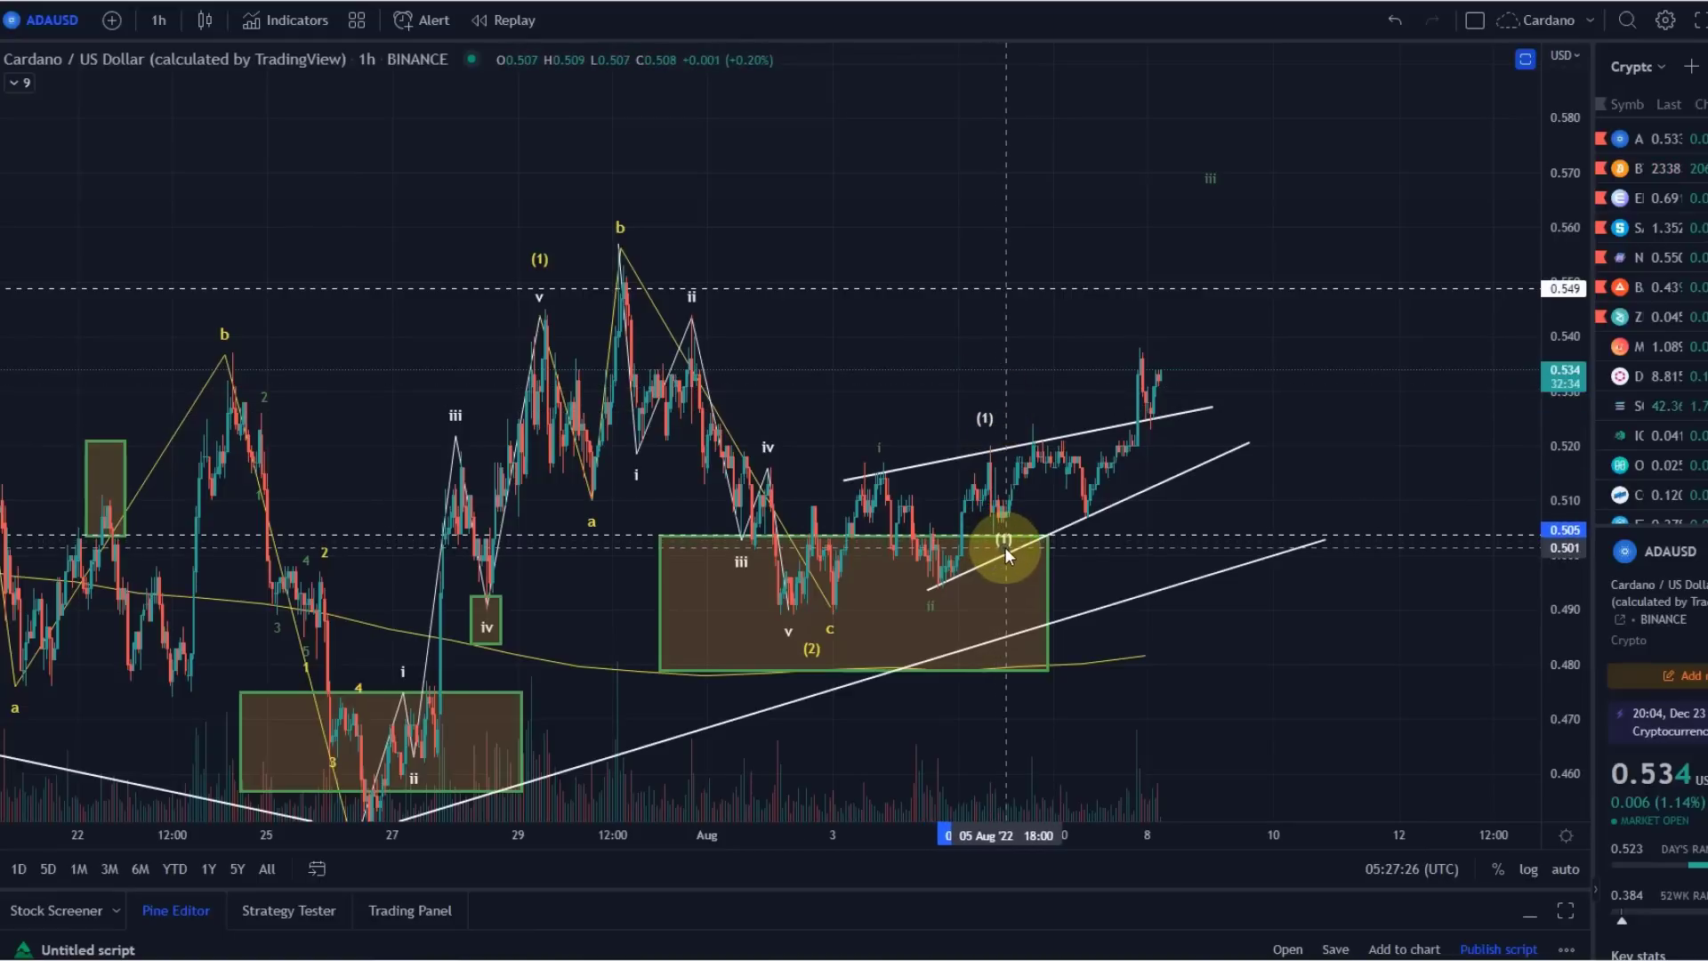
double_click(1006, 550)
left_click(747, 369)
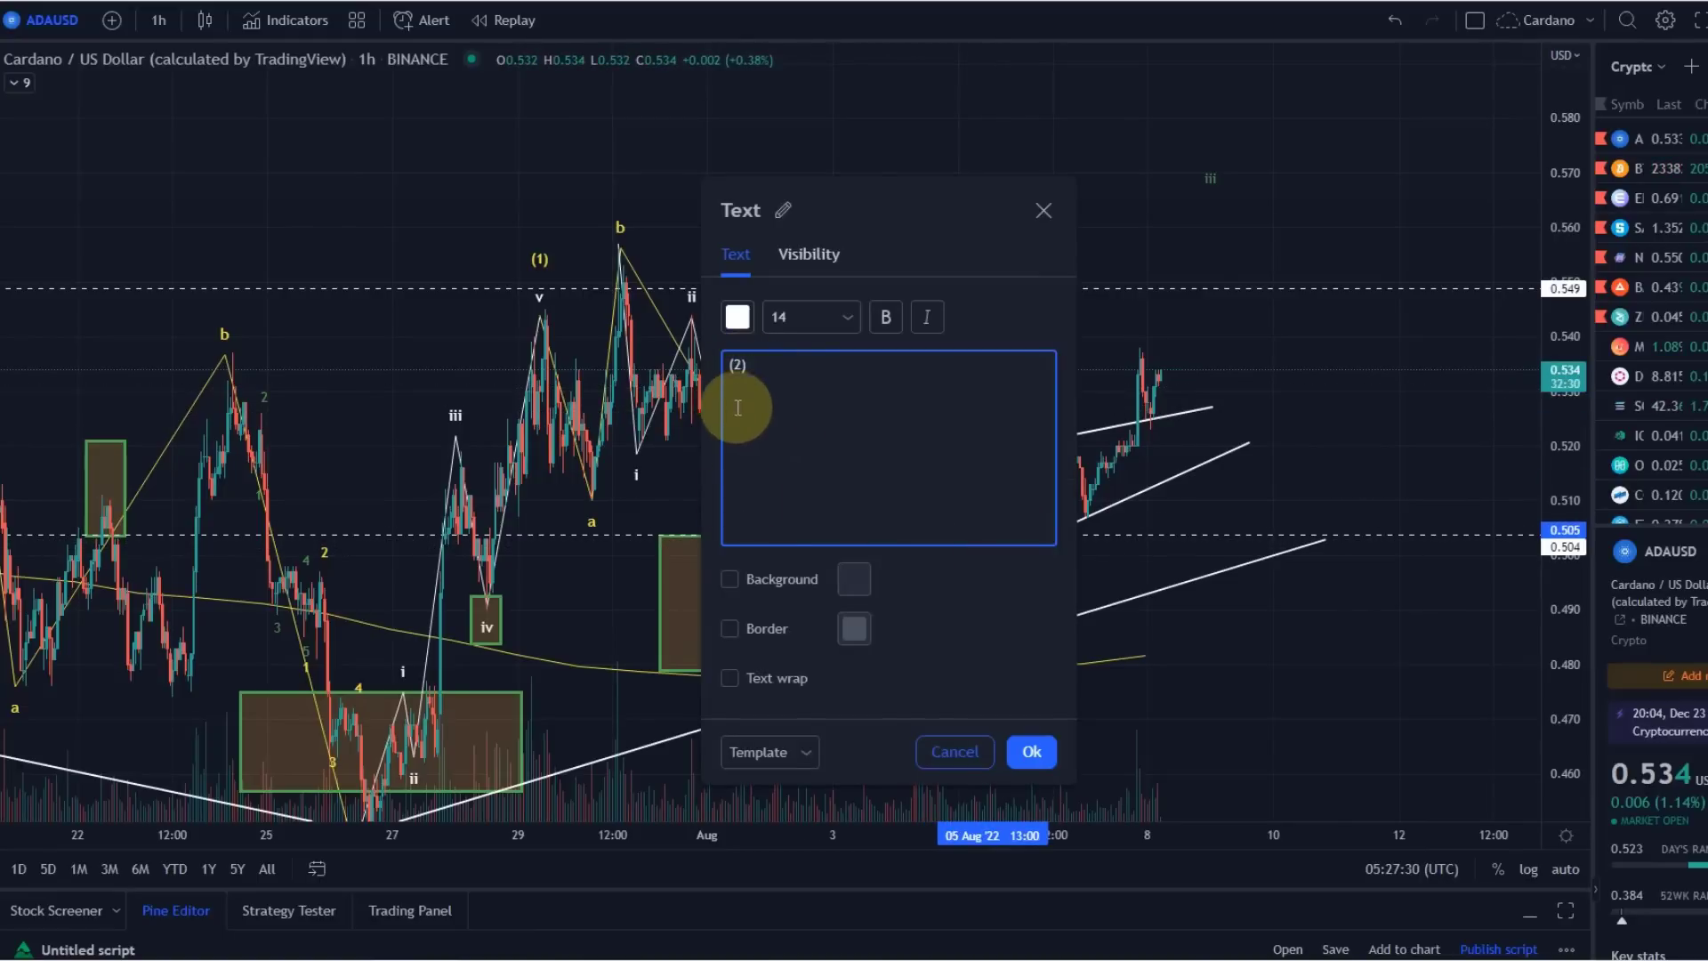
left_click(1034, 752)
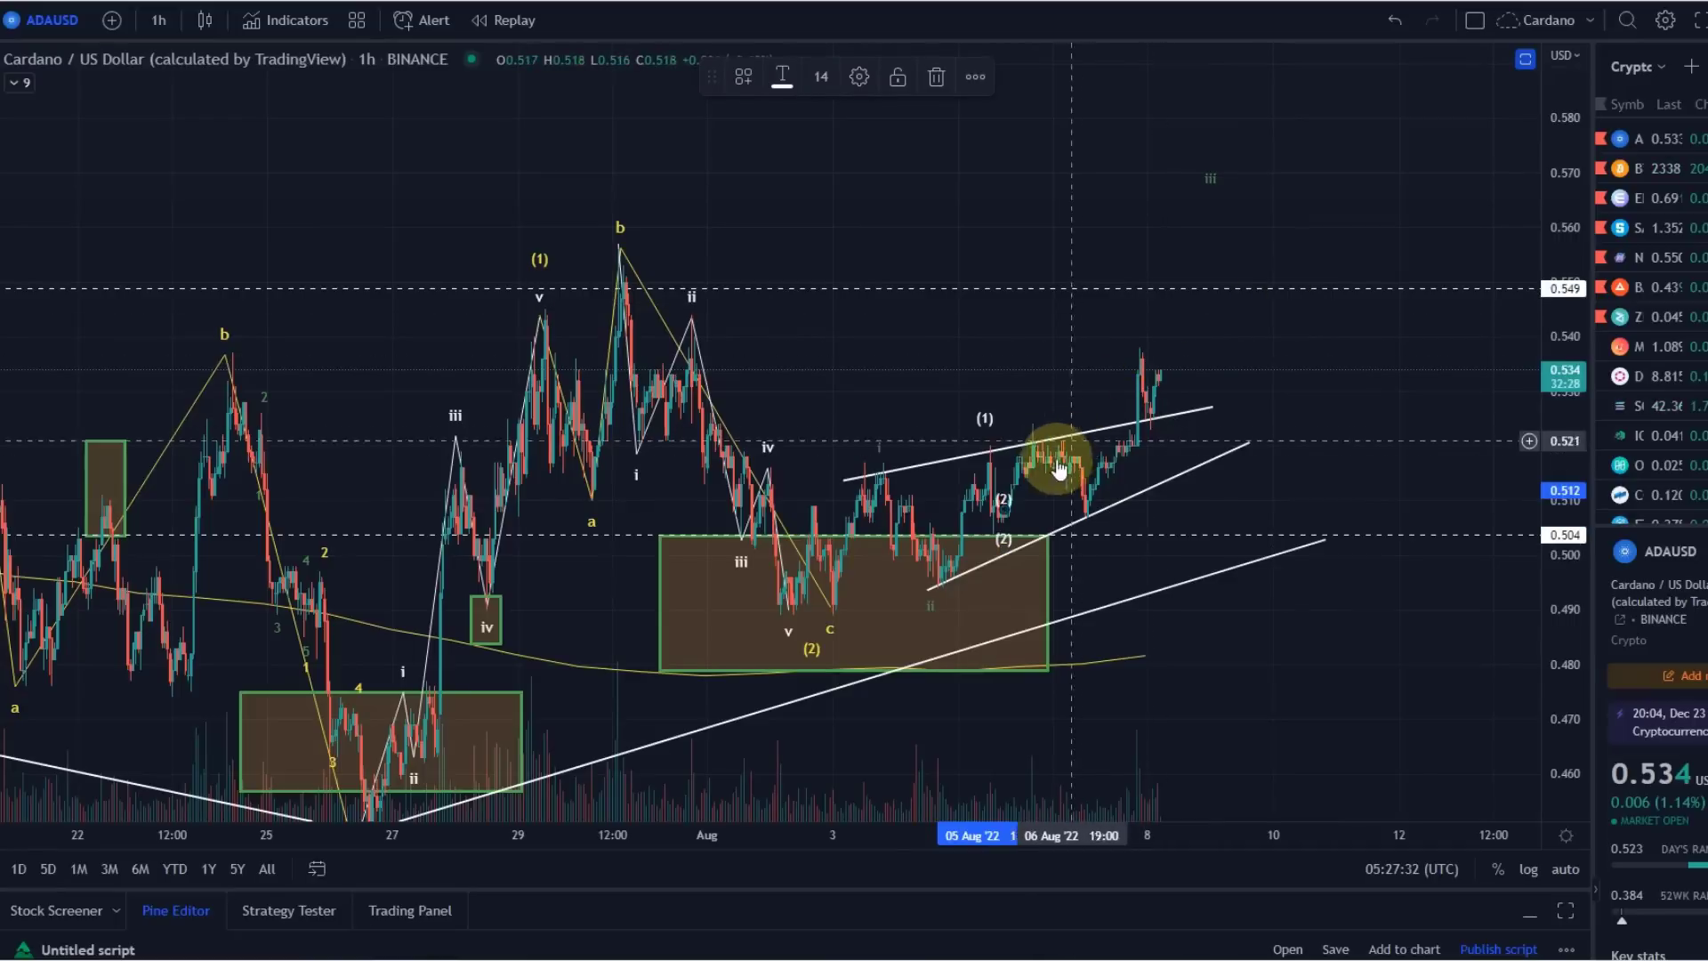
Step: Place a copy of the white (2) label just under the green iii, at about 0.566, and change its text to (3)
left_click_drag(1011, 495, 1206, 212)
double_click(1205, 212)
left_click(745, 365)
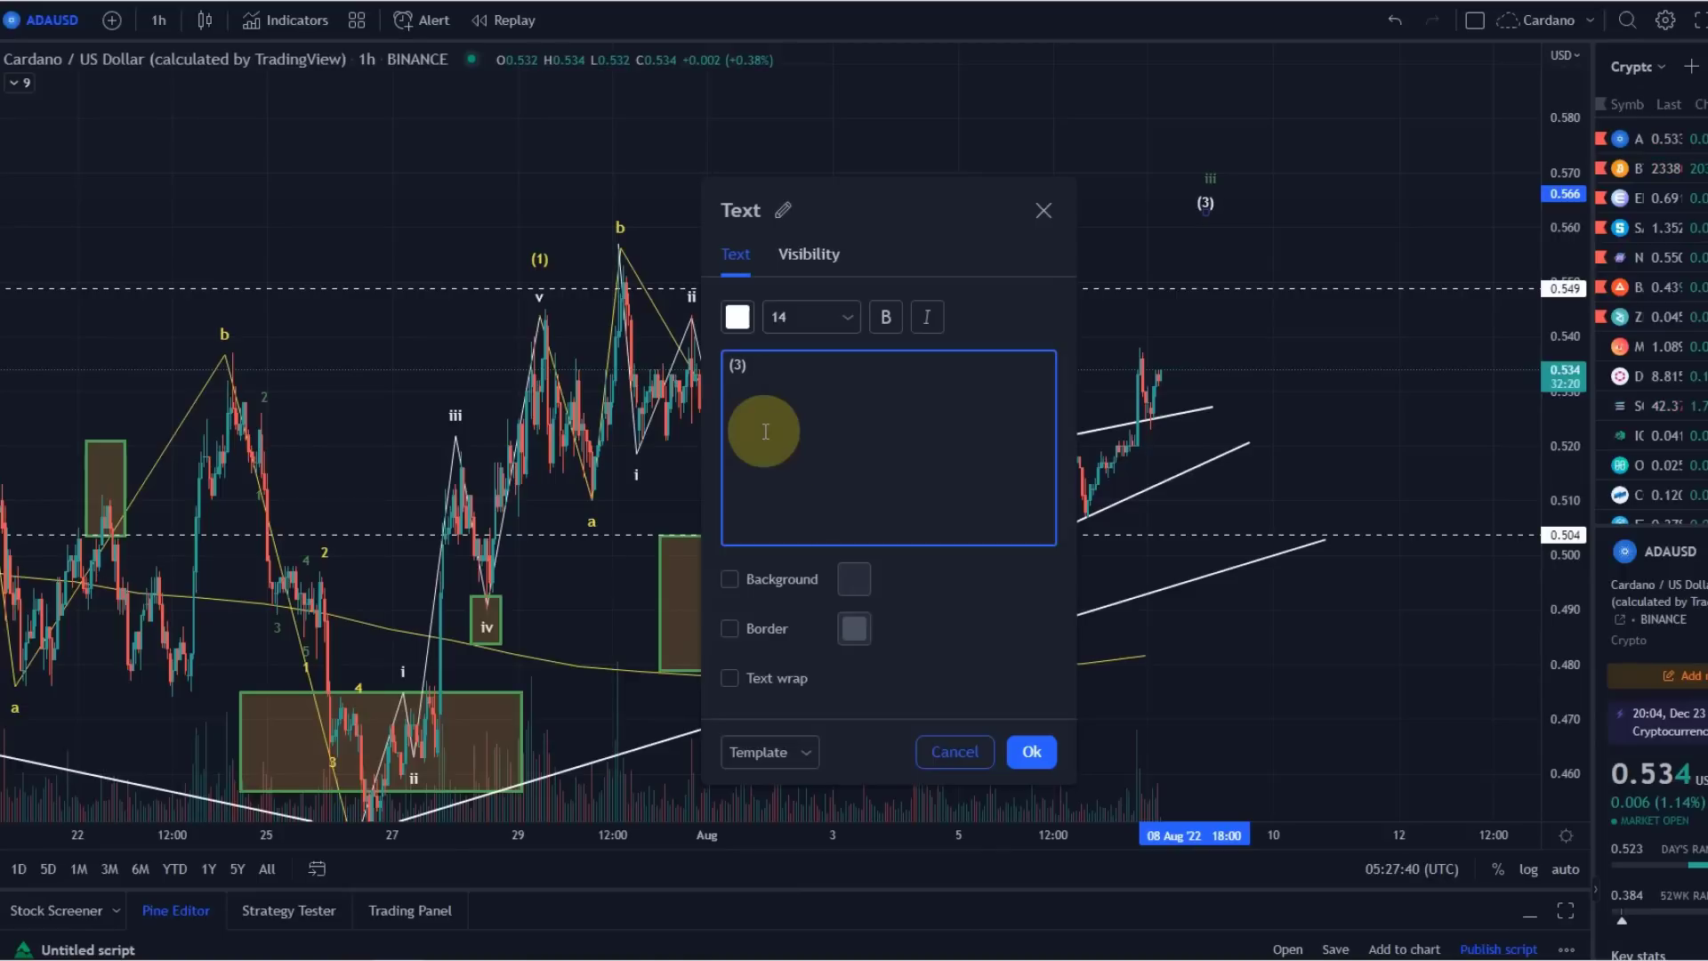
left_click(1024, 752)
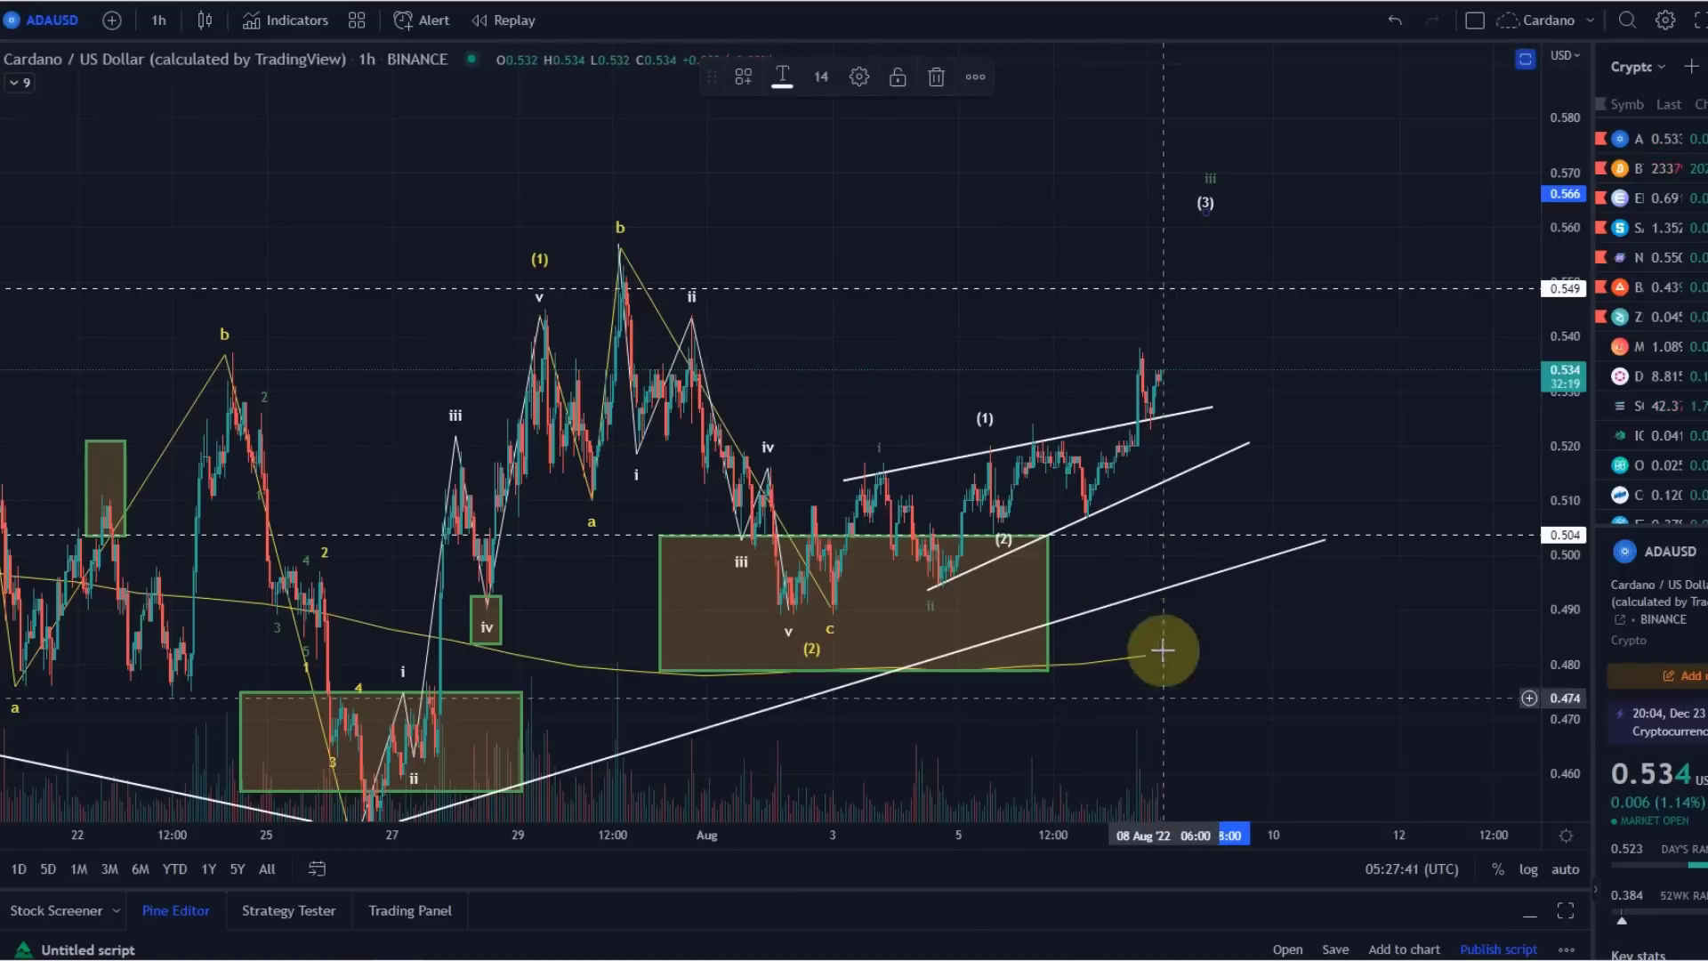
Step: Copy the white (3) label to the peak after wave (2), at about 0.531, and turn the copy into a yellow 1 label
left_click(1144, 326)
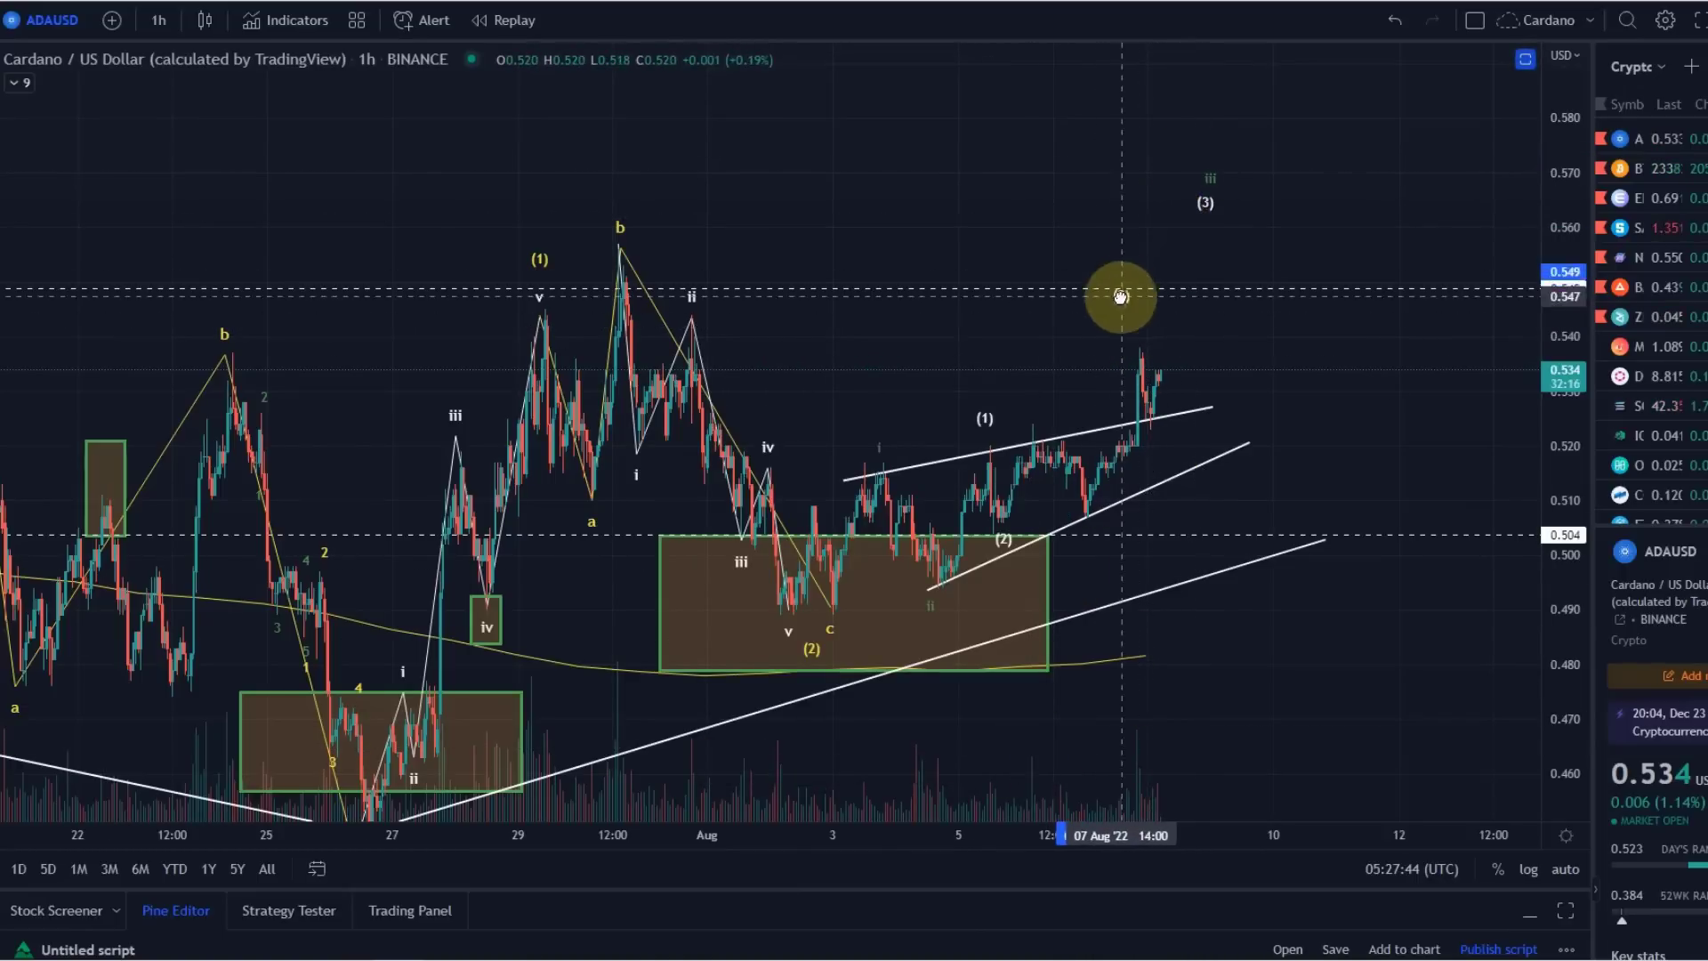
double_click(1038, 402)
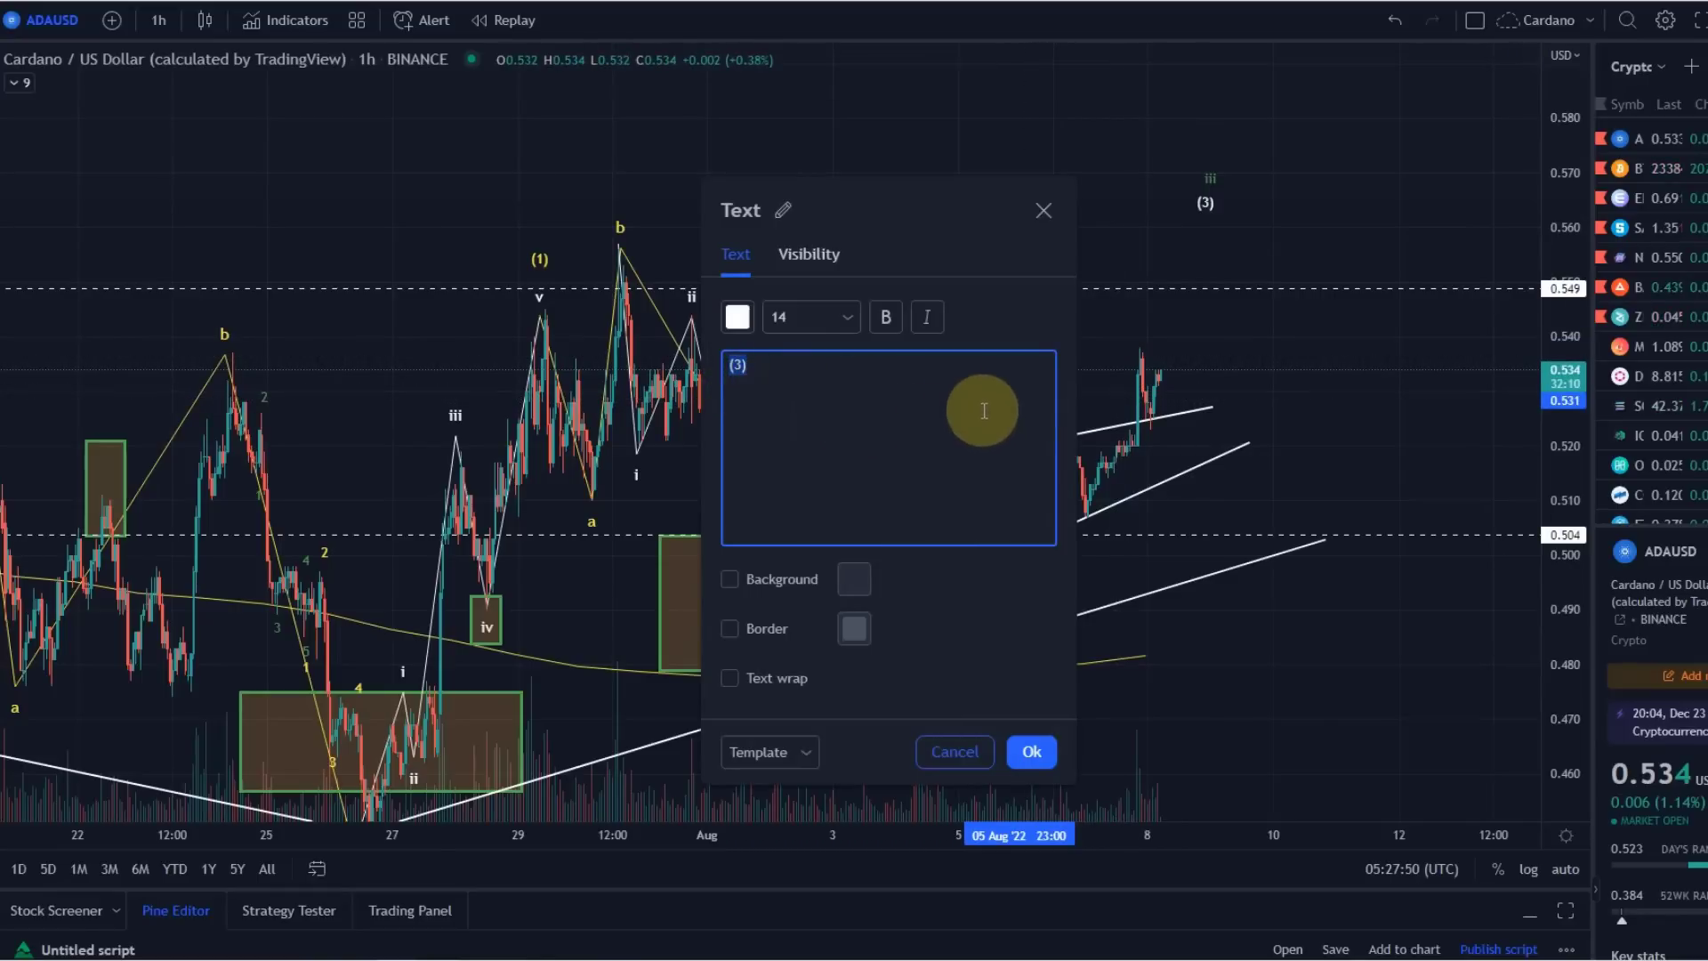
key("ctrl+a")
type("1")
left_click(751, 325)
left_click(786, 380)
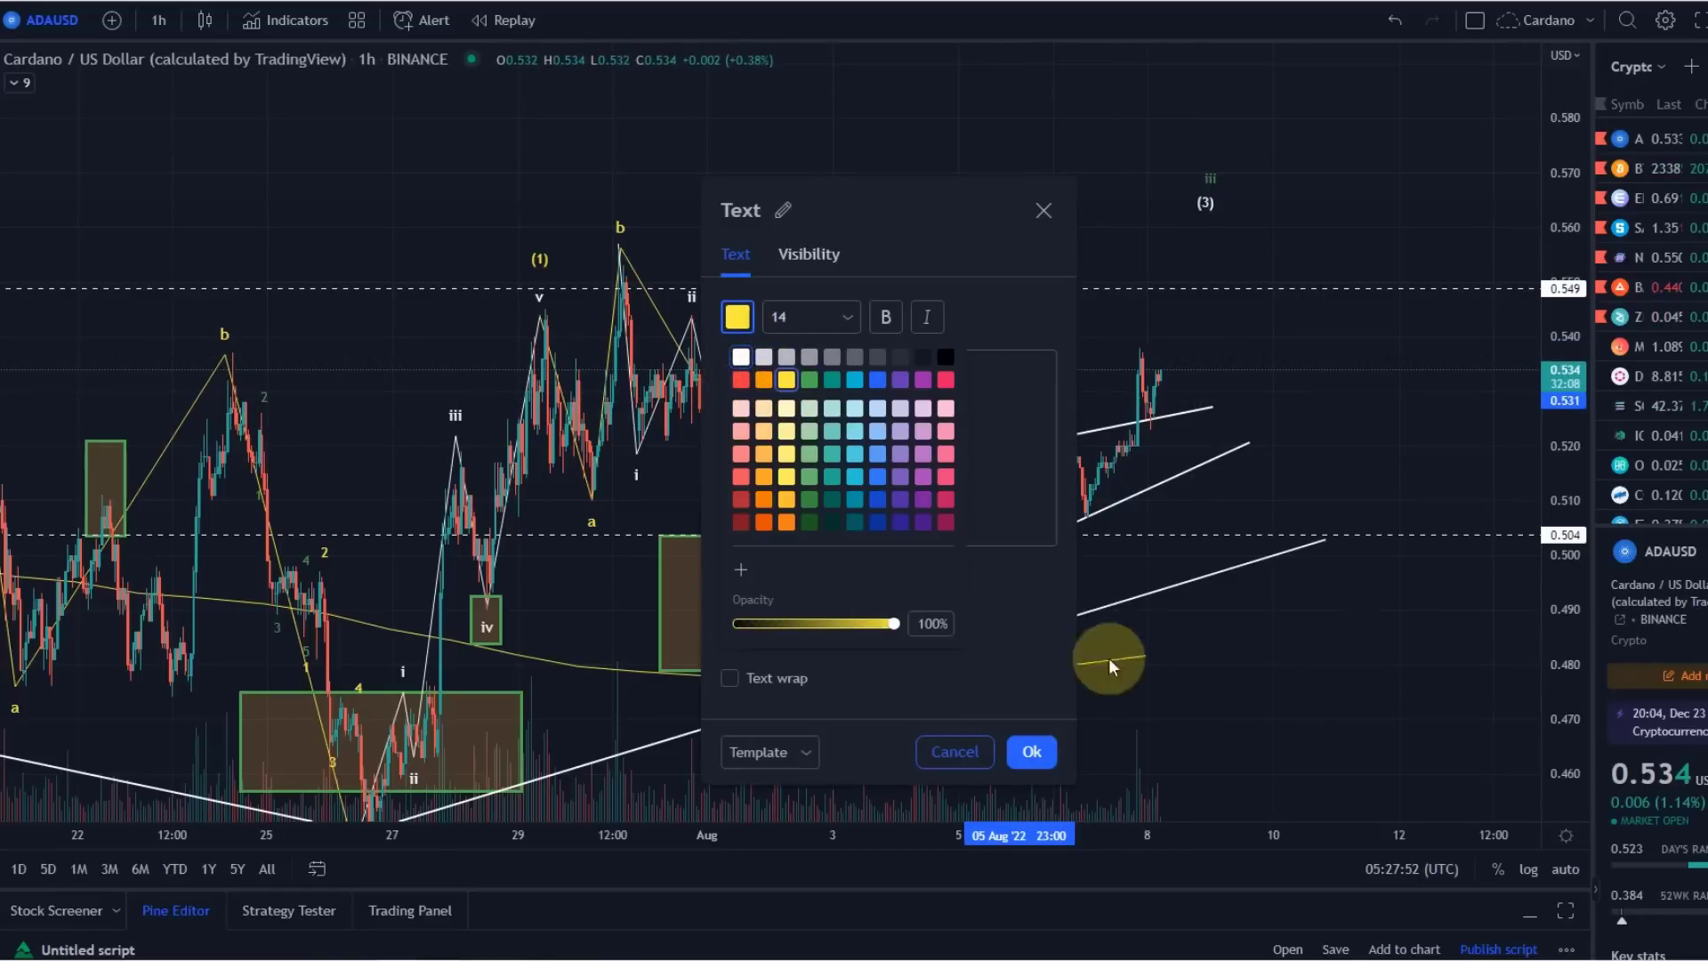
left_click(1029, 754)
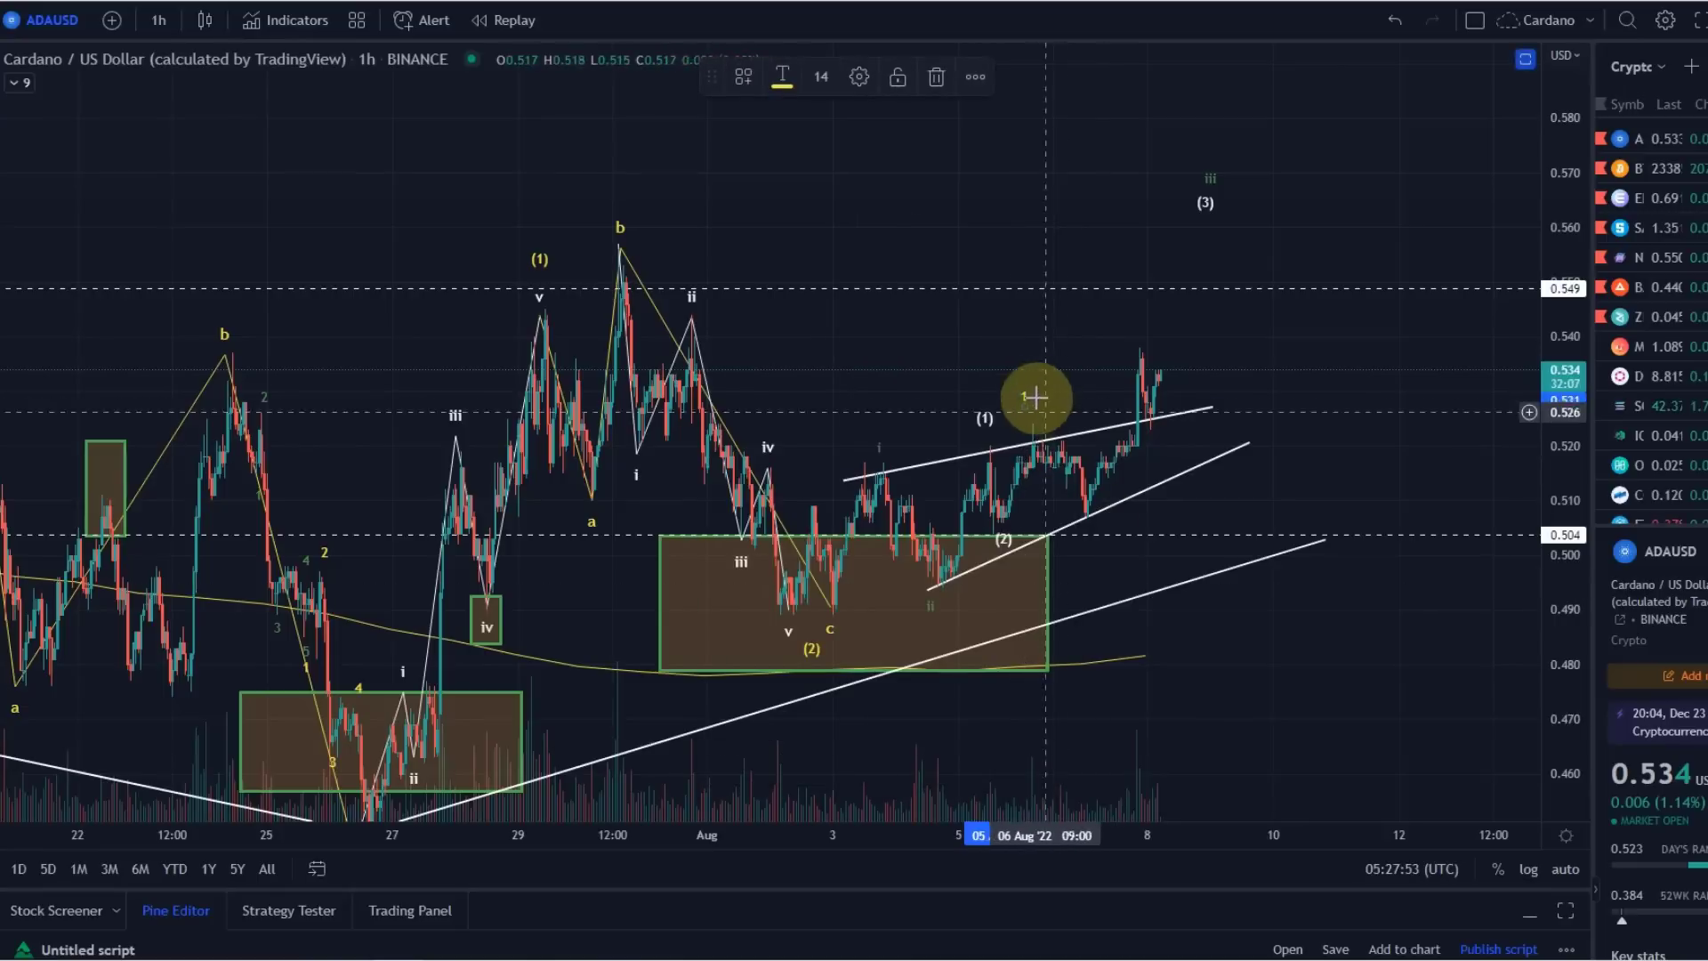
Step: Reposition the yellow 1 label above the 6 August peak at about 0.530
left_click(1128, 373)
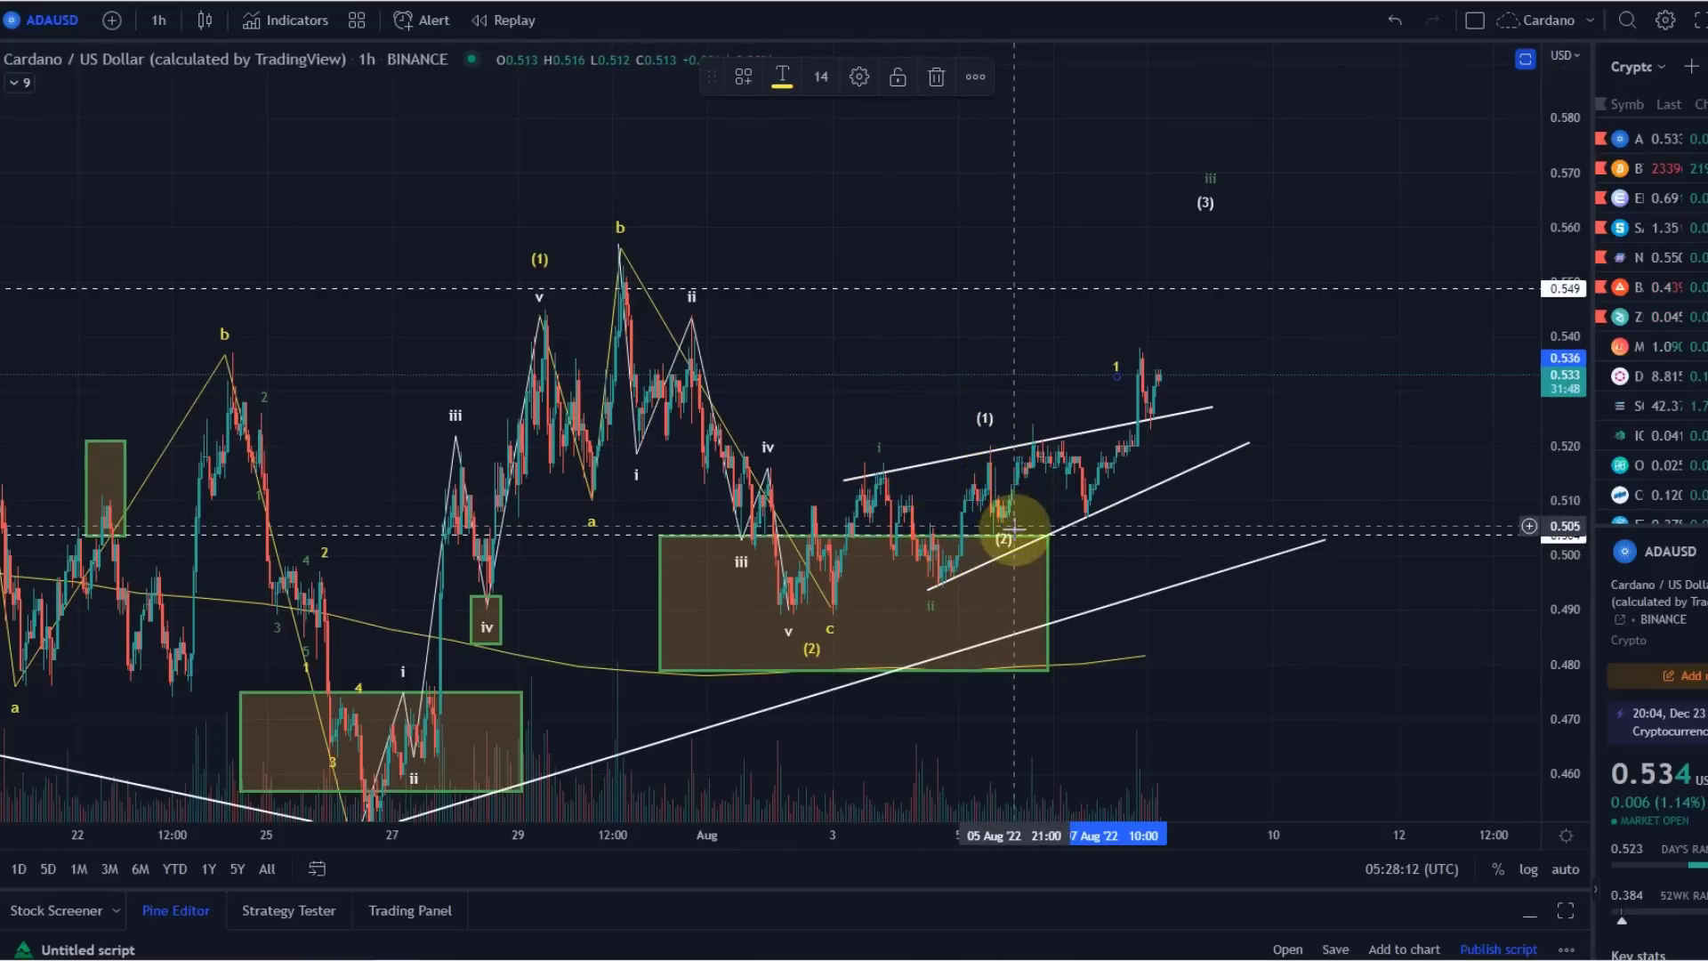
left_click_drag(1115, 372, 1036, 391)
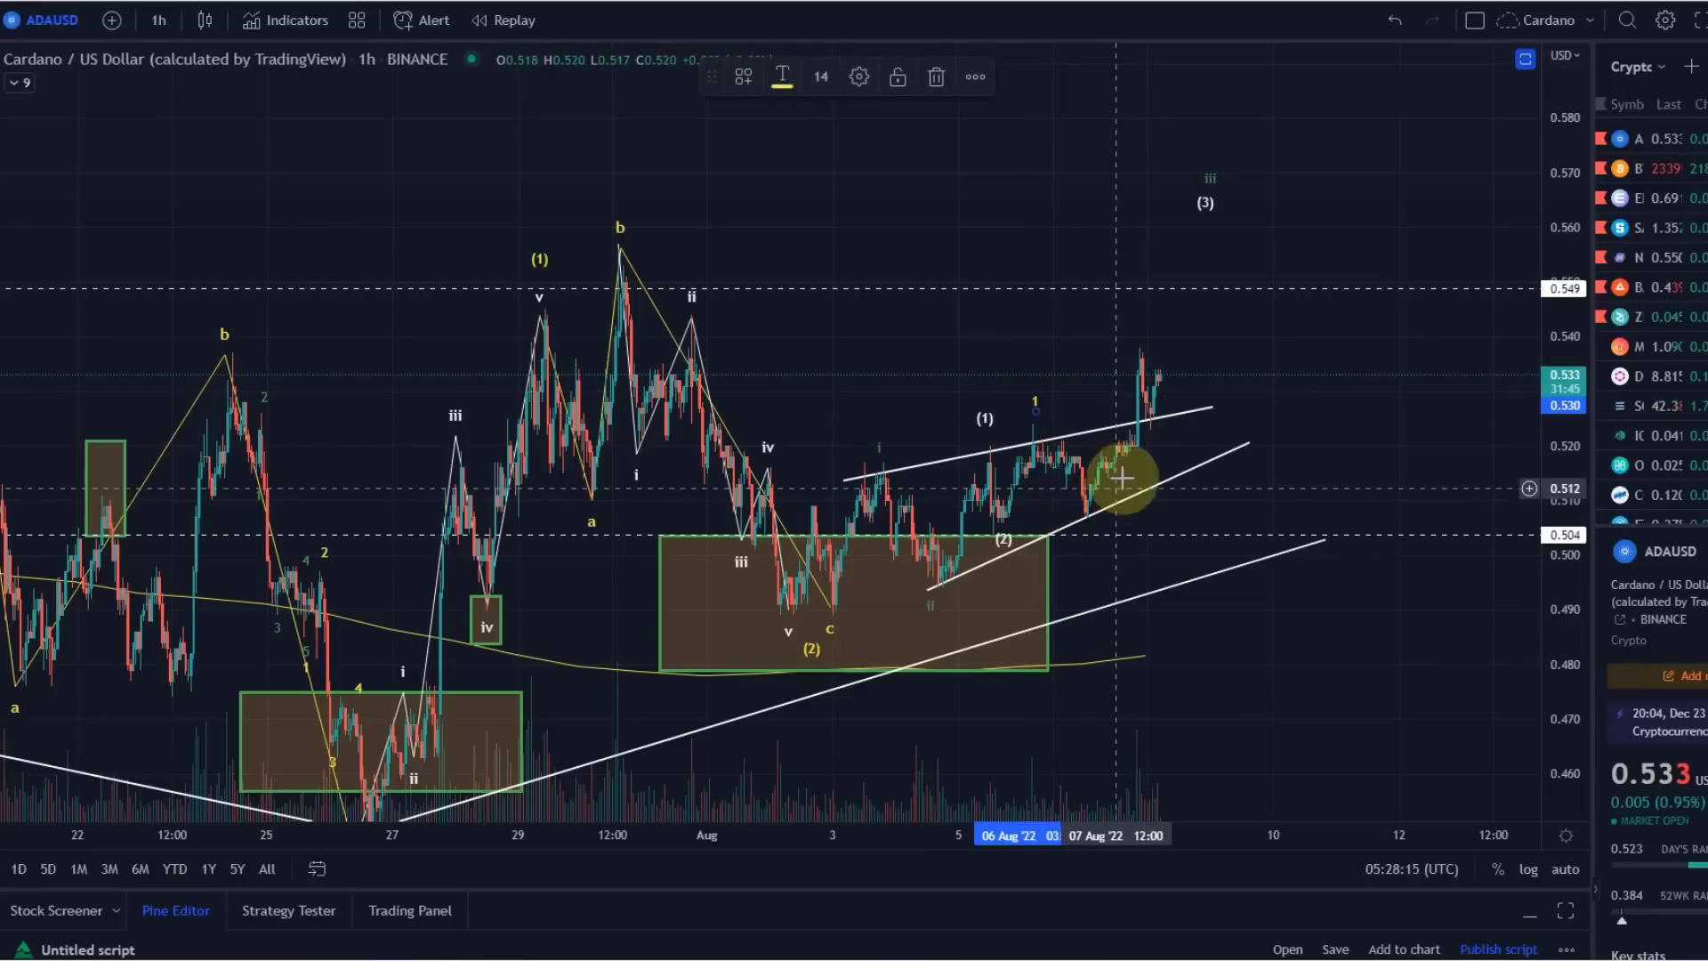
Step: Copy the yellow 1 label below the 7 August pullback low at about 0.505 and change the copy's text to 2
left_click(1037, 365)
double_click(1100, 538)
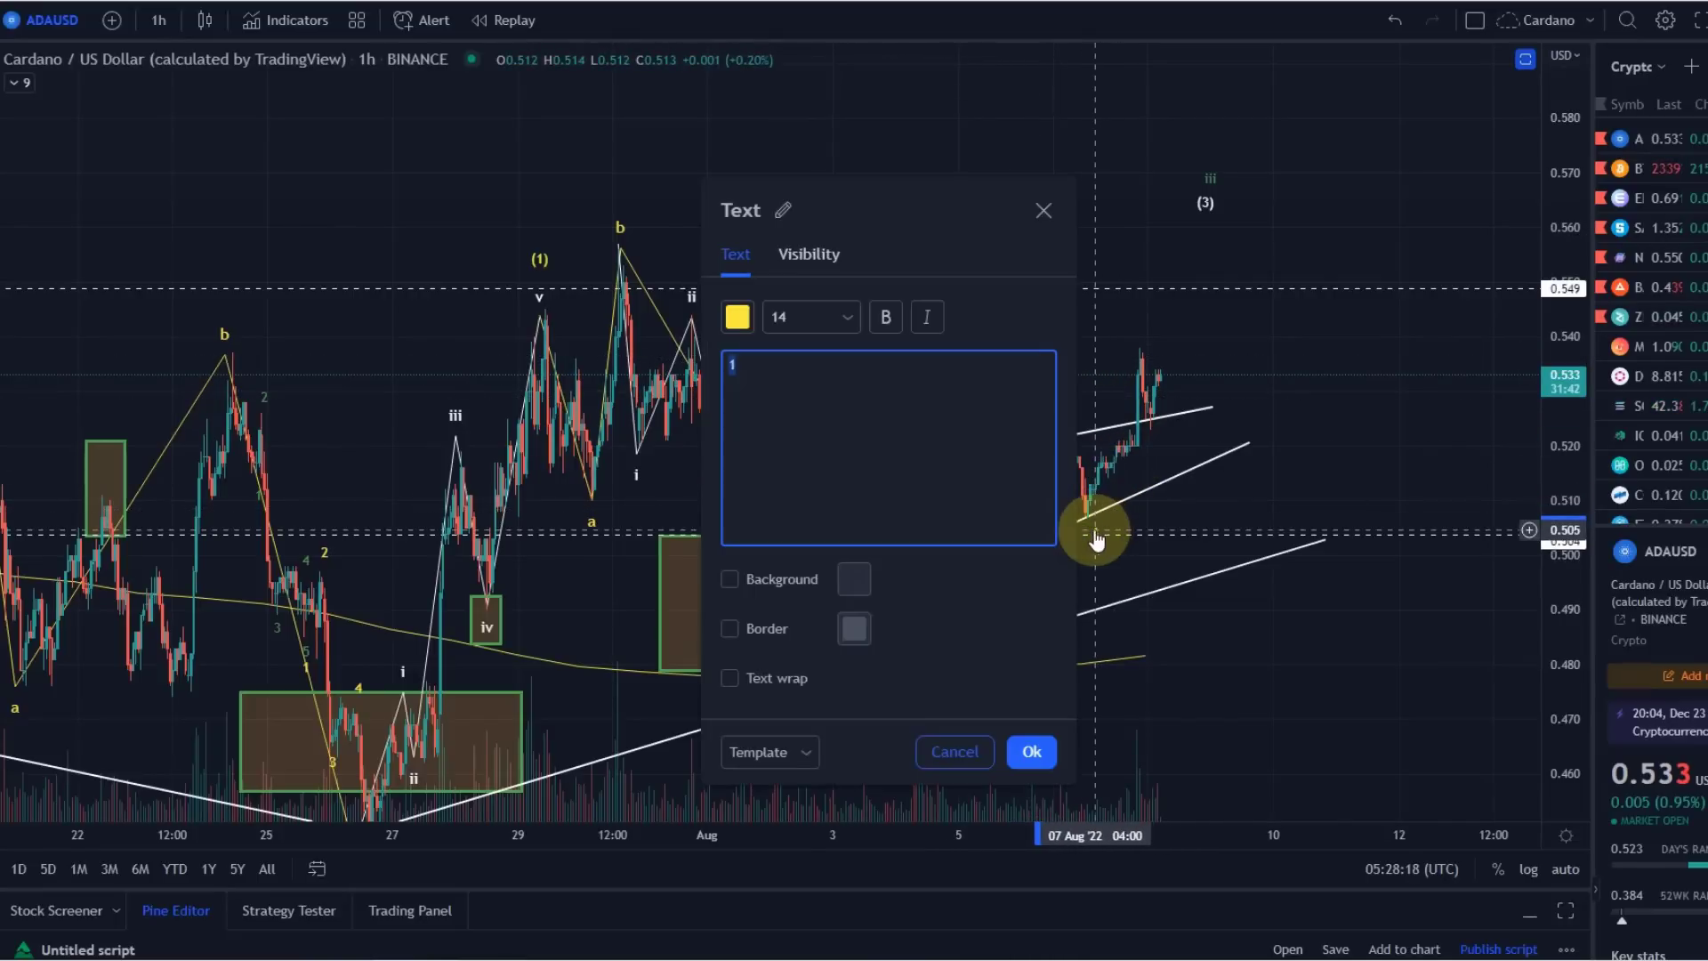
left_click(1026, 752)
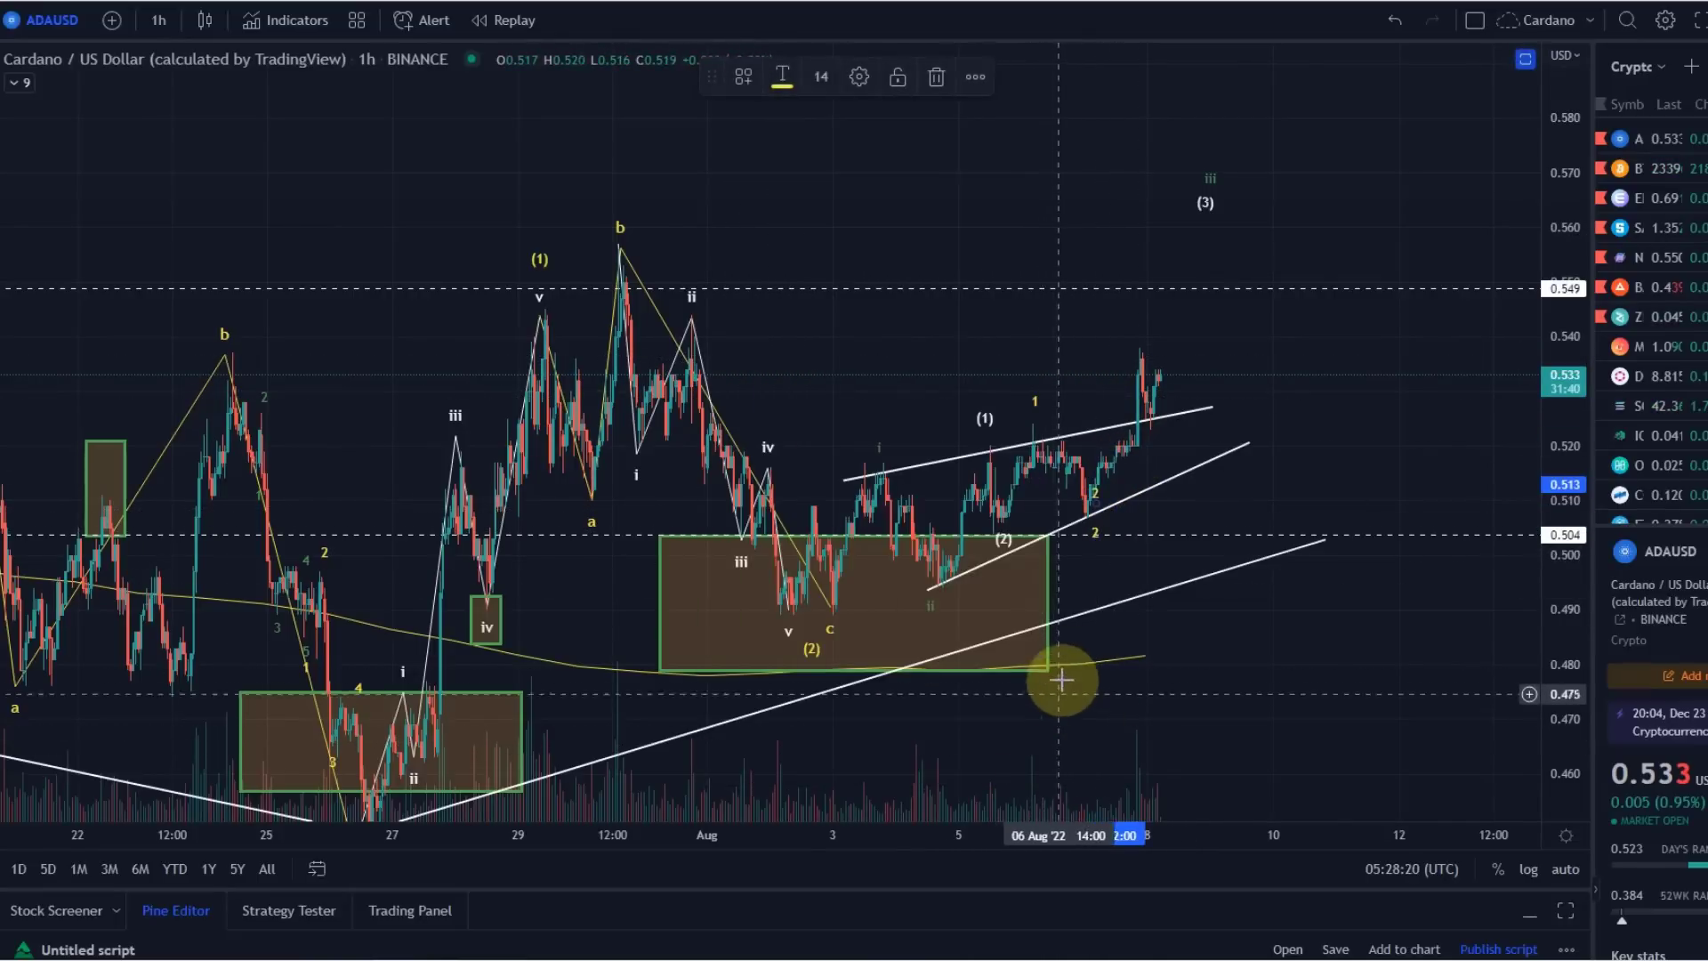
Step: Copy the yellow 2 label, change the copy's text to 3, and position it just under the white (3) at about 0.559
left_click(1152, 347)
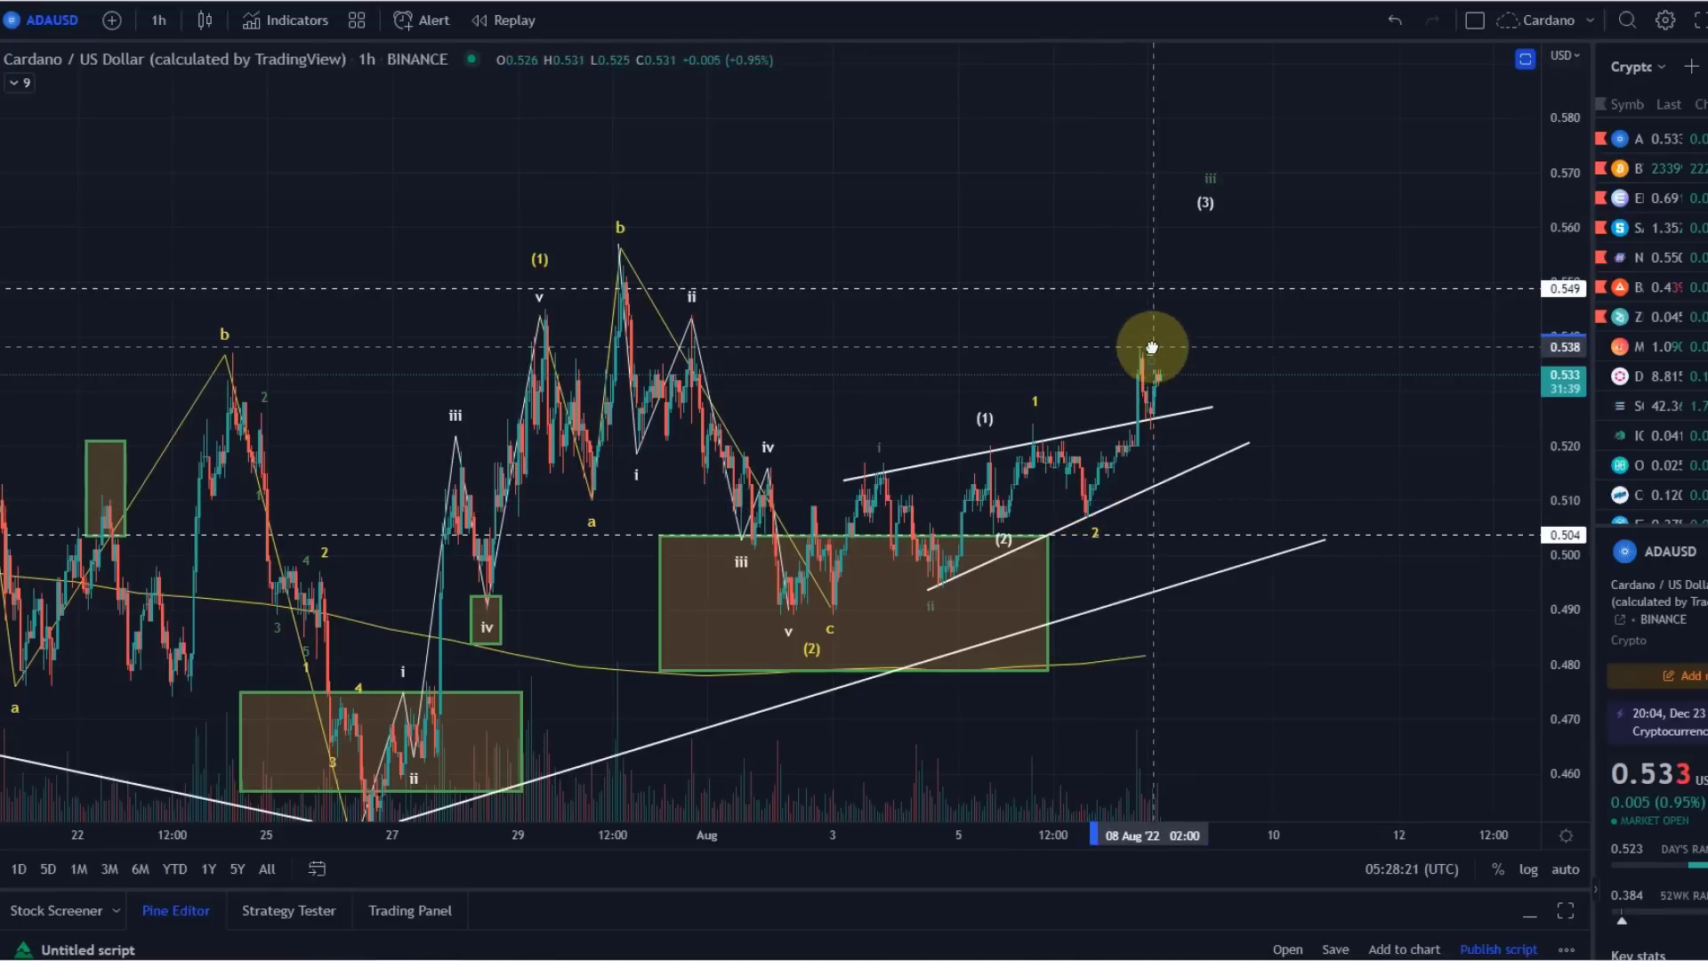
left_click(1183, 296)
type("2")
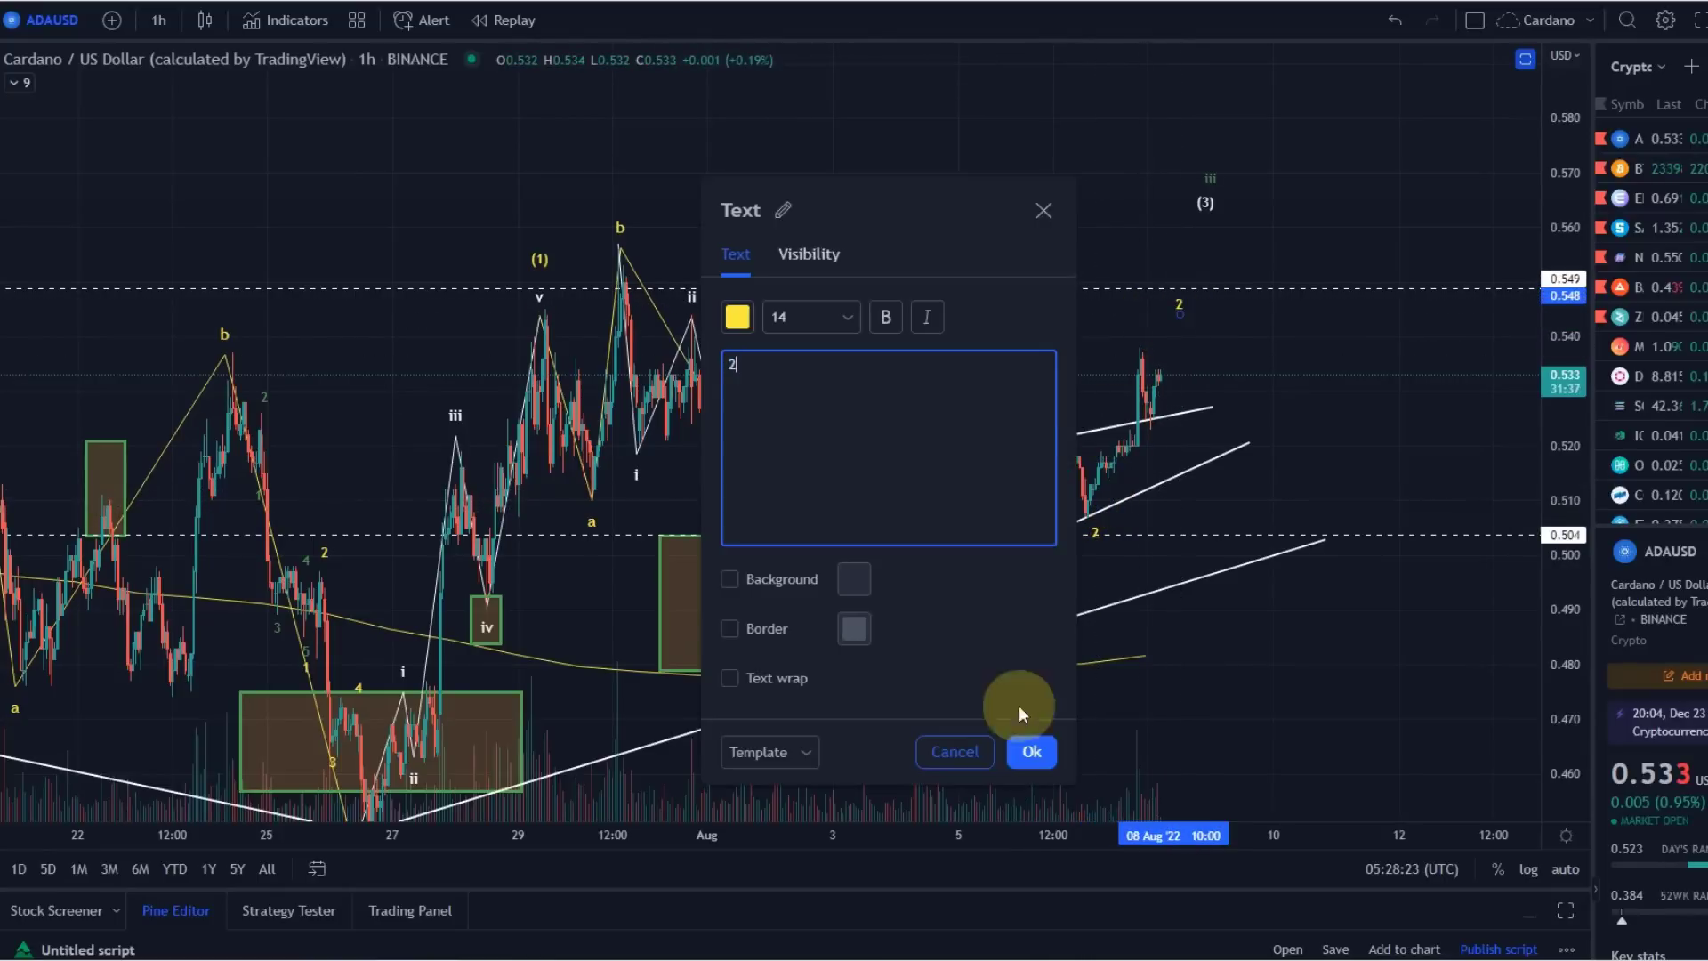
left_click(1029, 752)
double_click(1181, 317)
type("3")
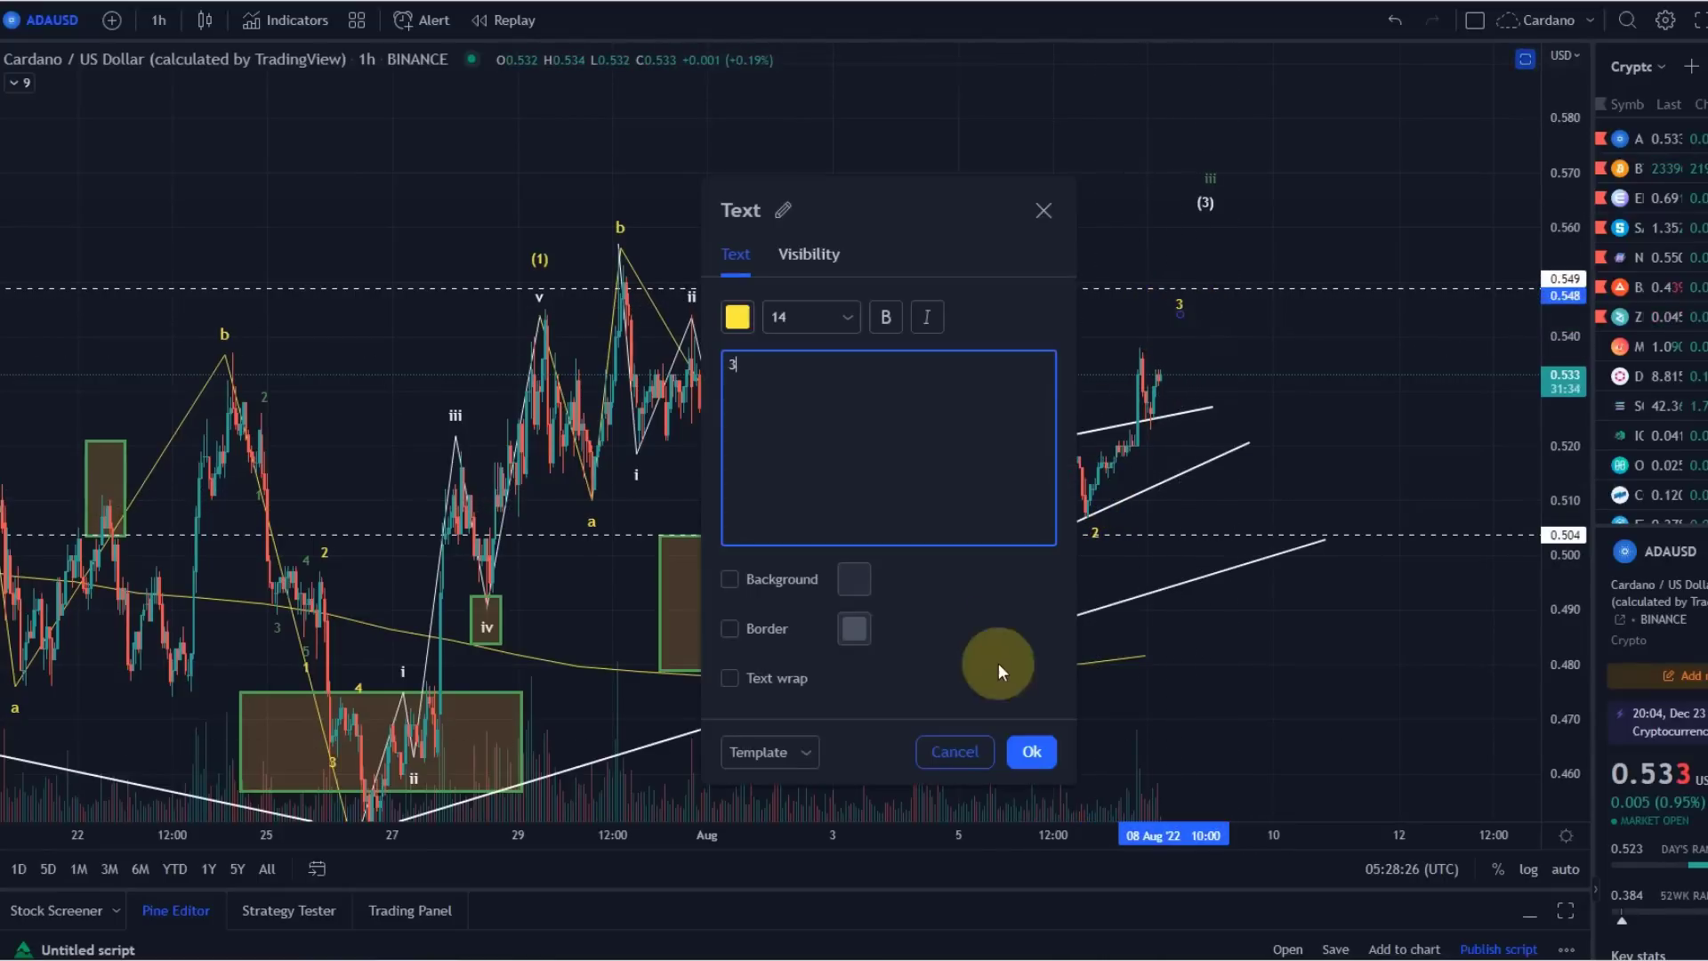
left_click(1023, 750)
left_click_drag(1211, 334, 1119, 356)
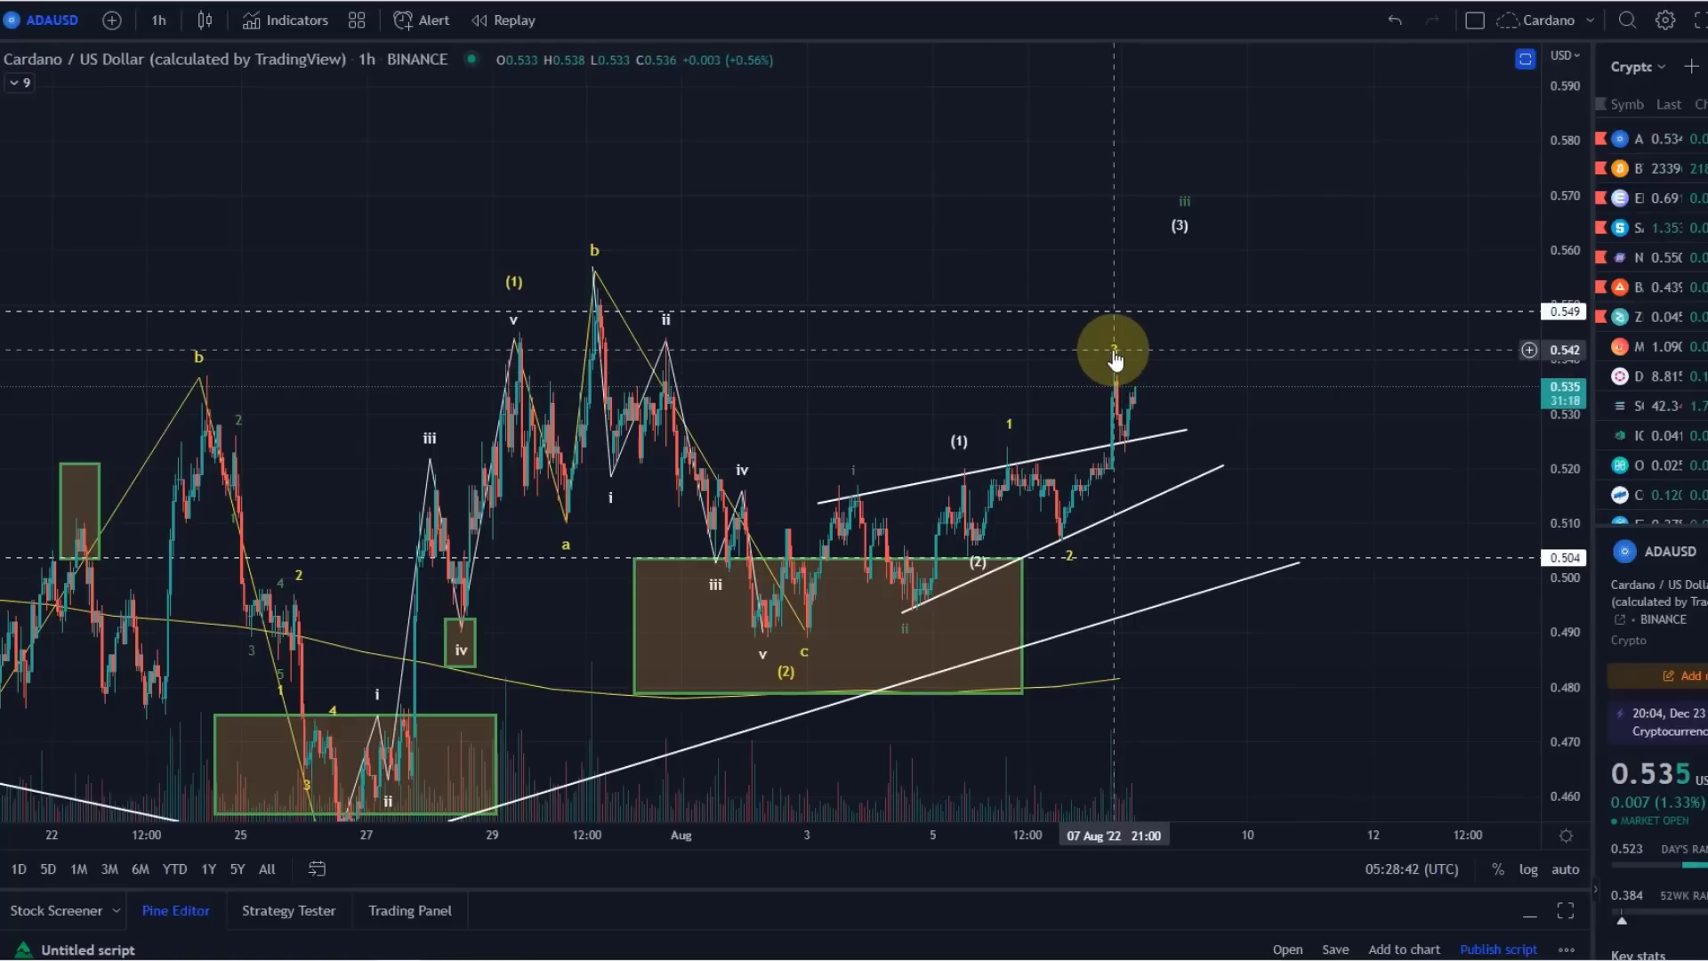
left_click_drag(1168, 365, 1143, 397)
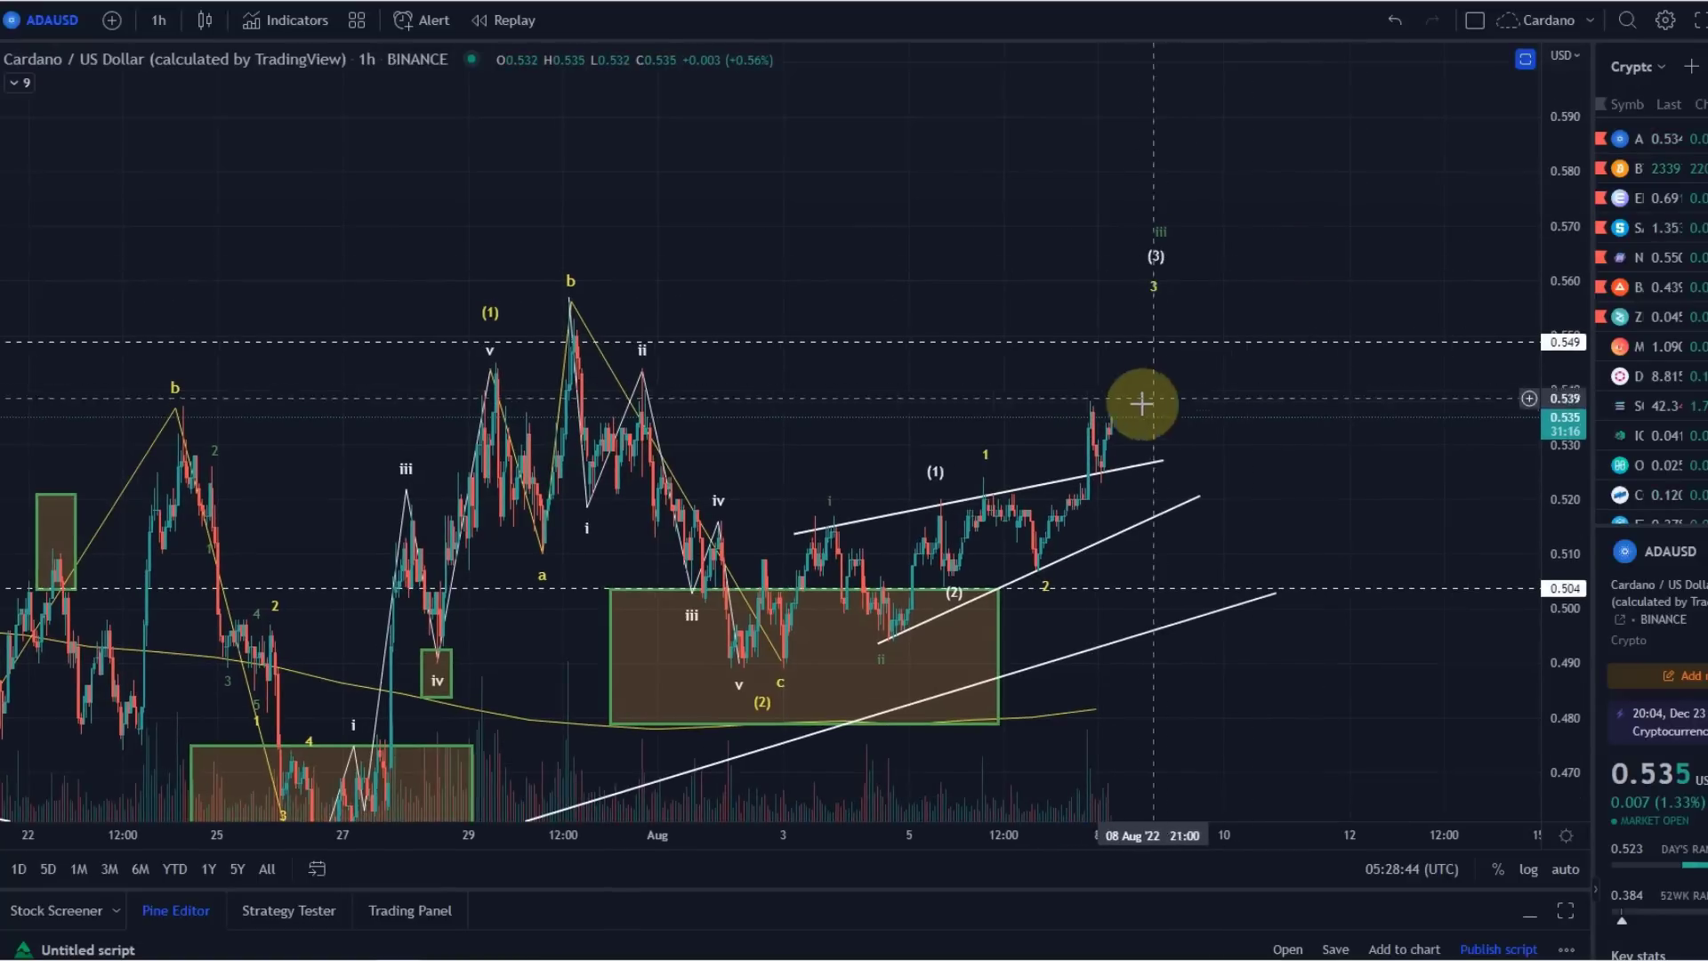
Step: Copy the yellow 1 label to the small 7 August high at about 0.524 and colour the copy light pink
left_click(1001, 452)
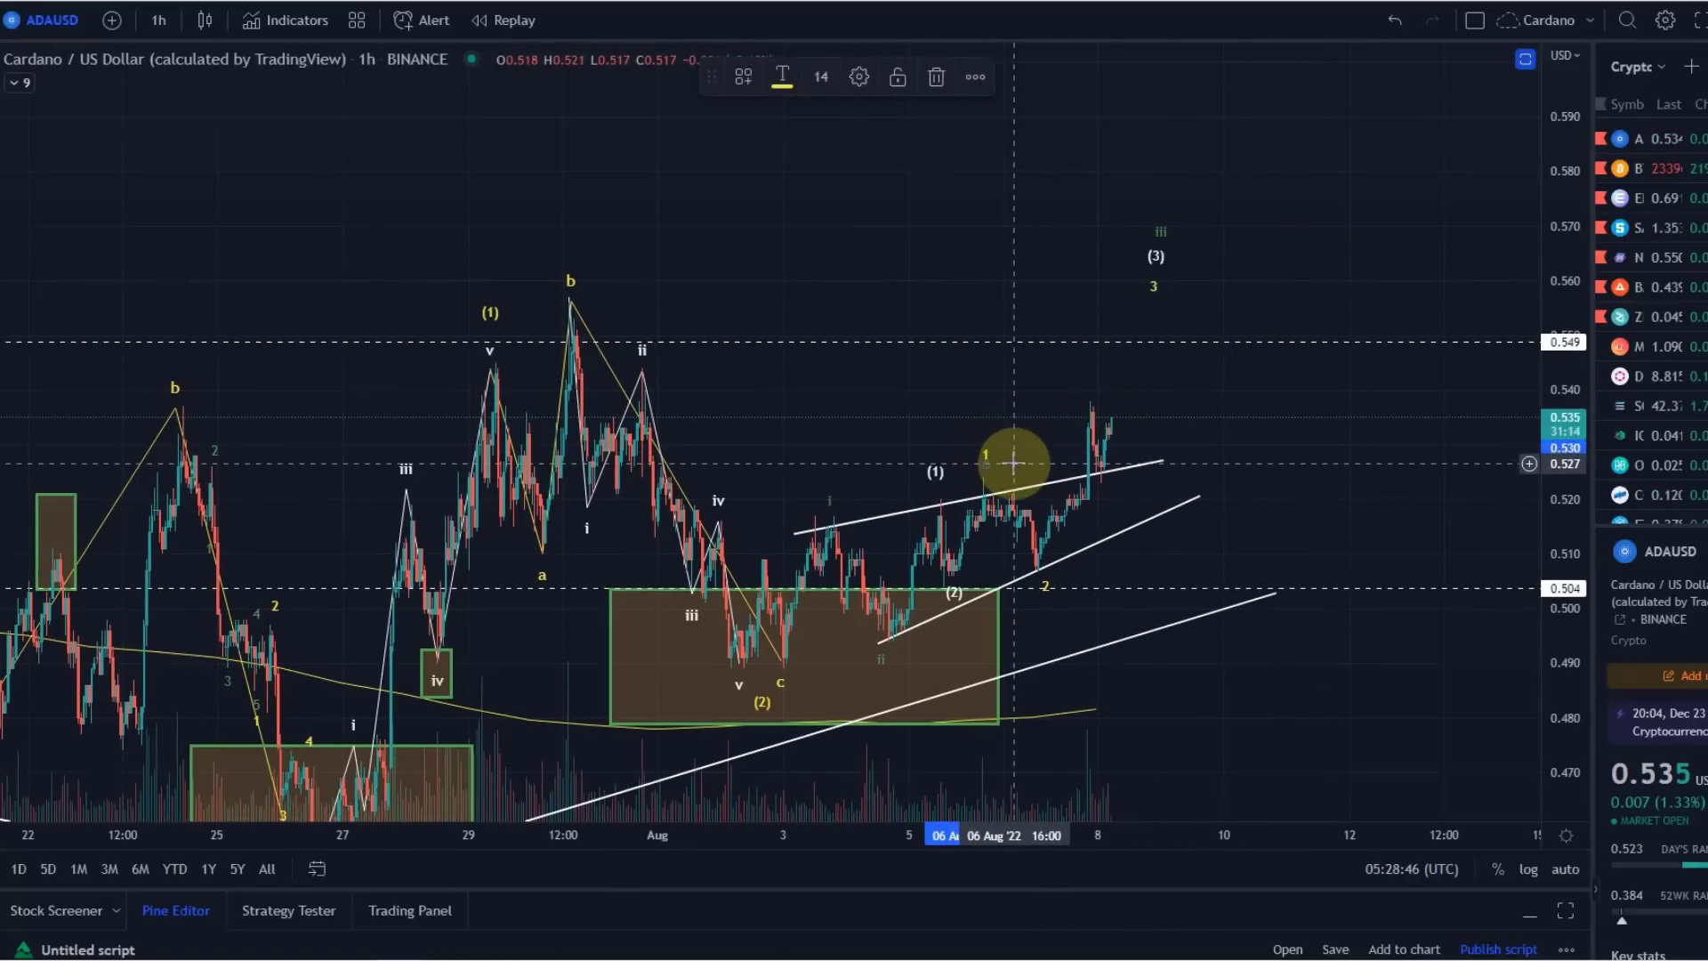
mouse_move(1013, 463)
left_mouse_down()
mouse_move(998, 429)
mouse_move(1013, 472)
mouse_move(1051, 483)
left_mouse_up()
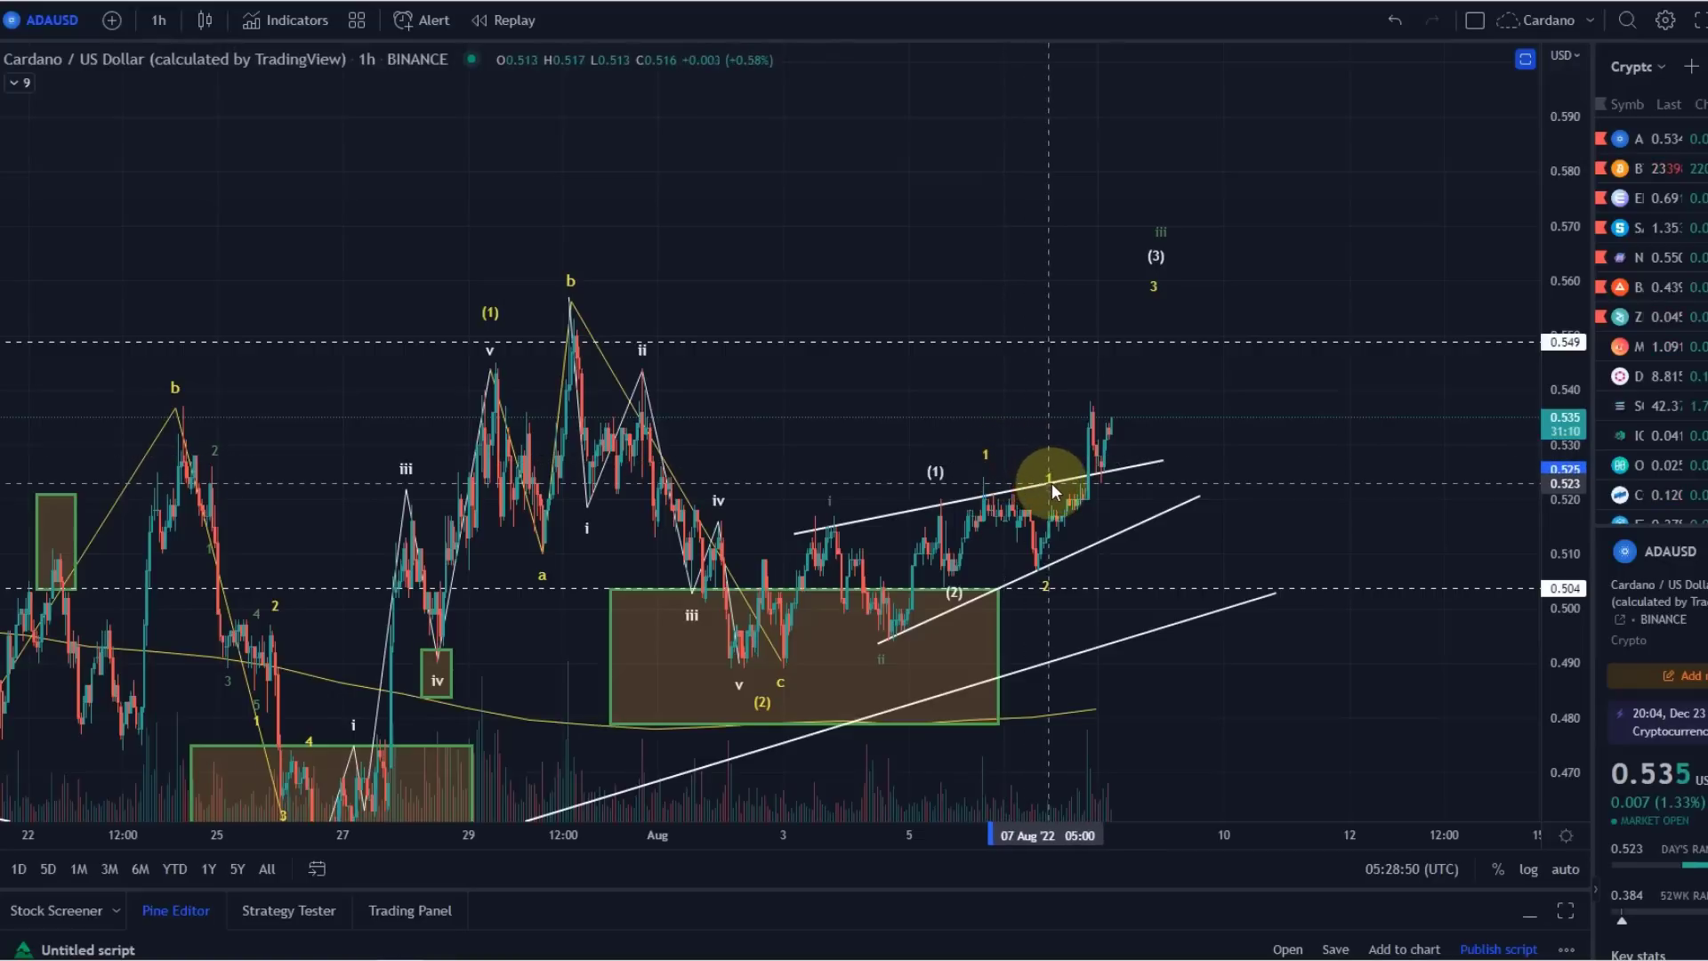
double_click(1049, 488)
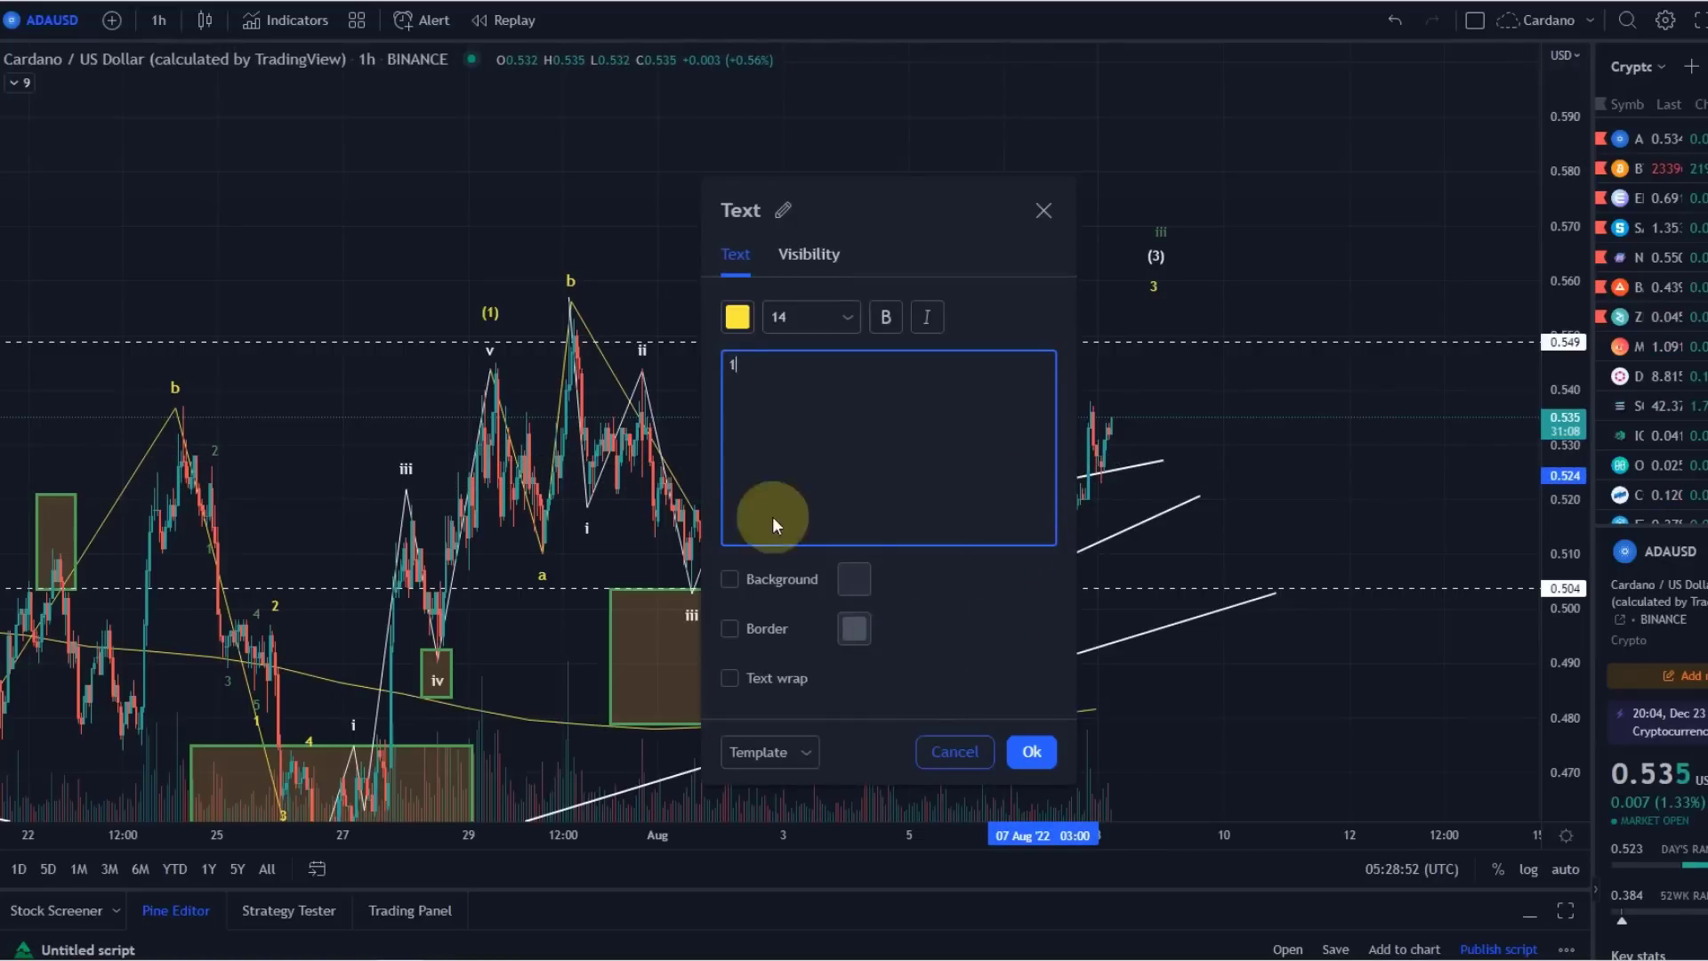
left_click(737, 317)
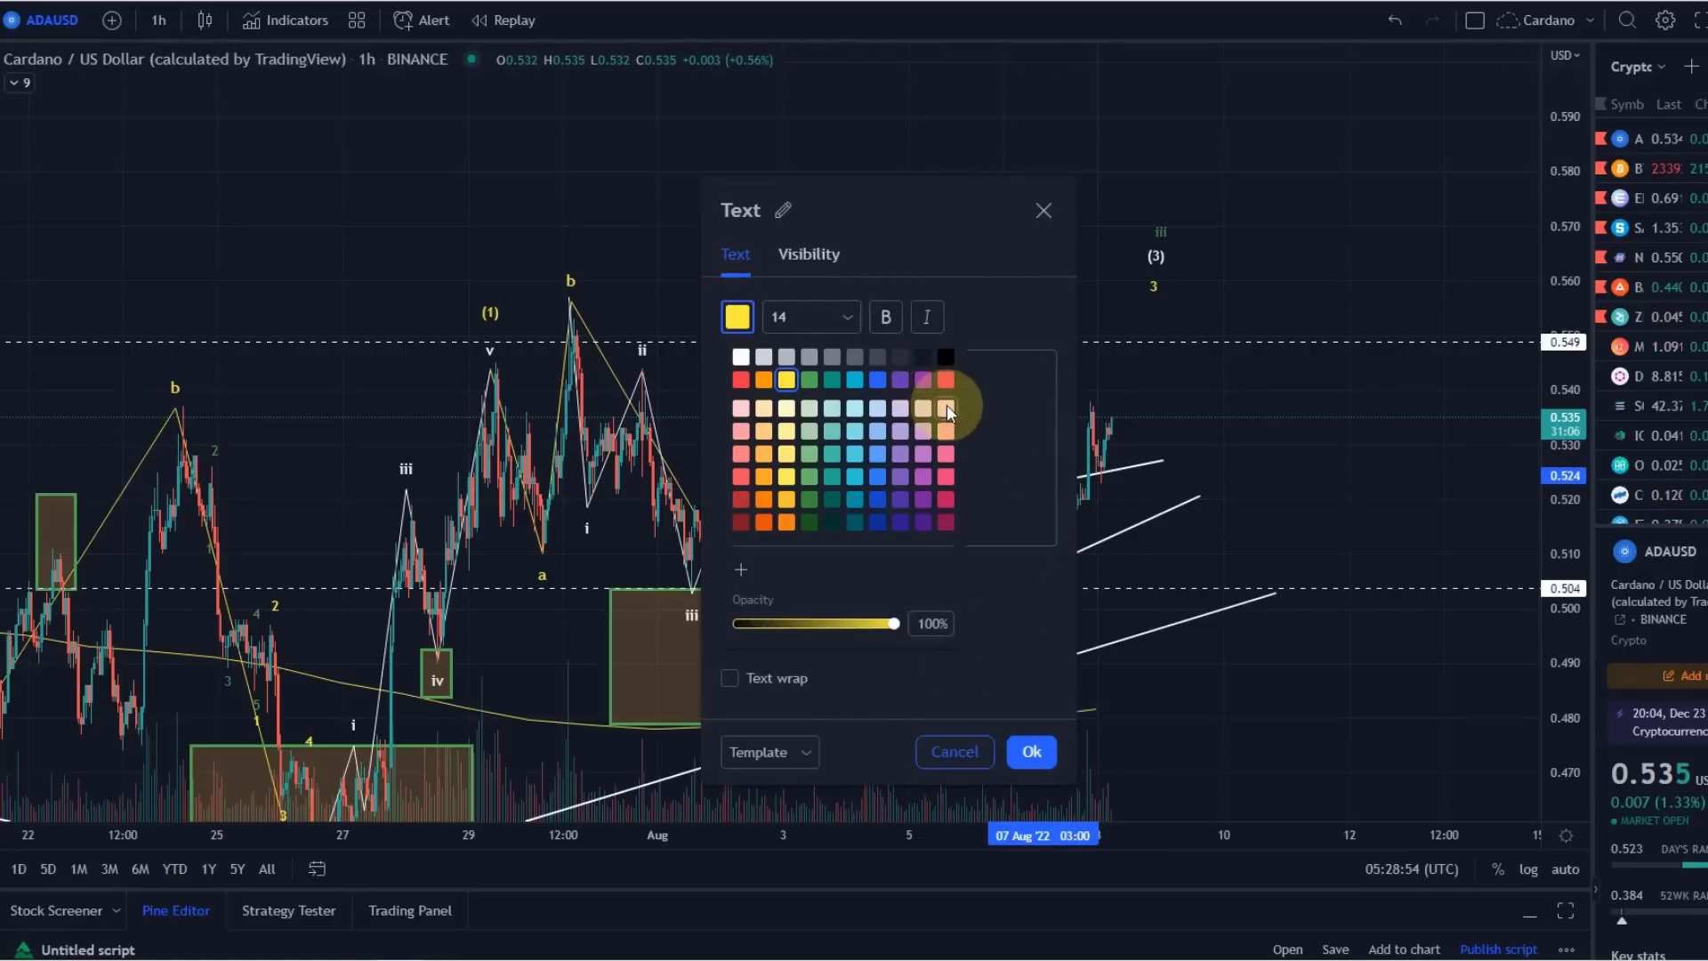
left_click(1031, 752)
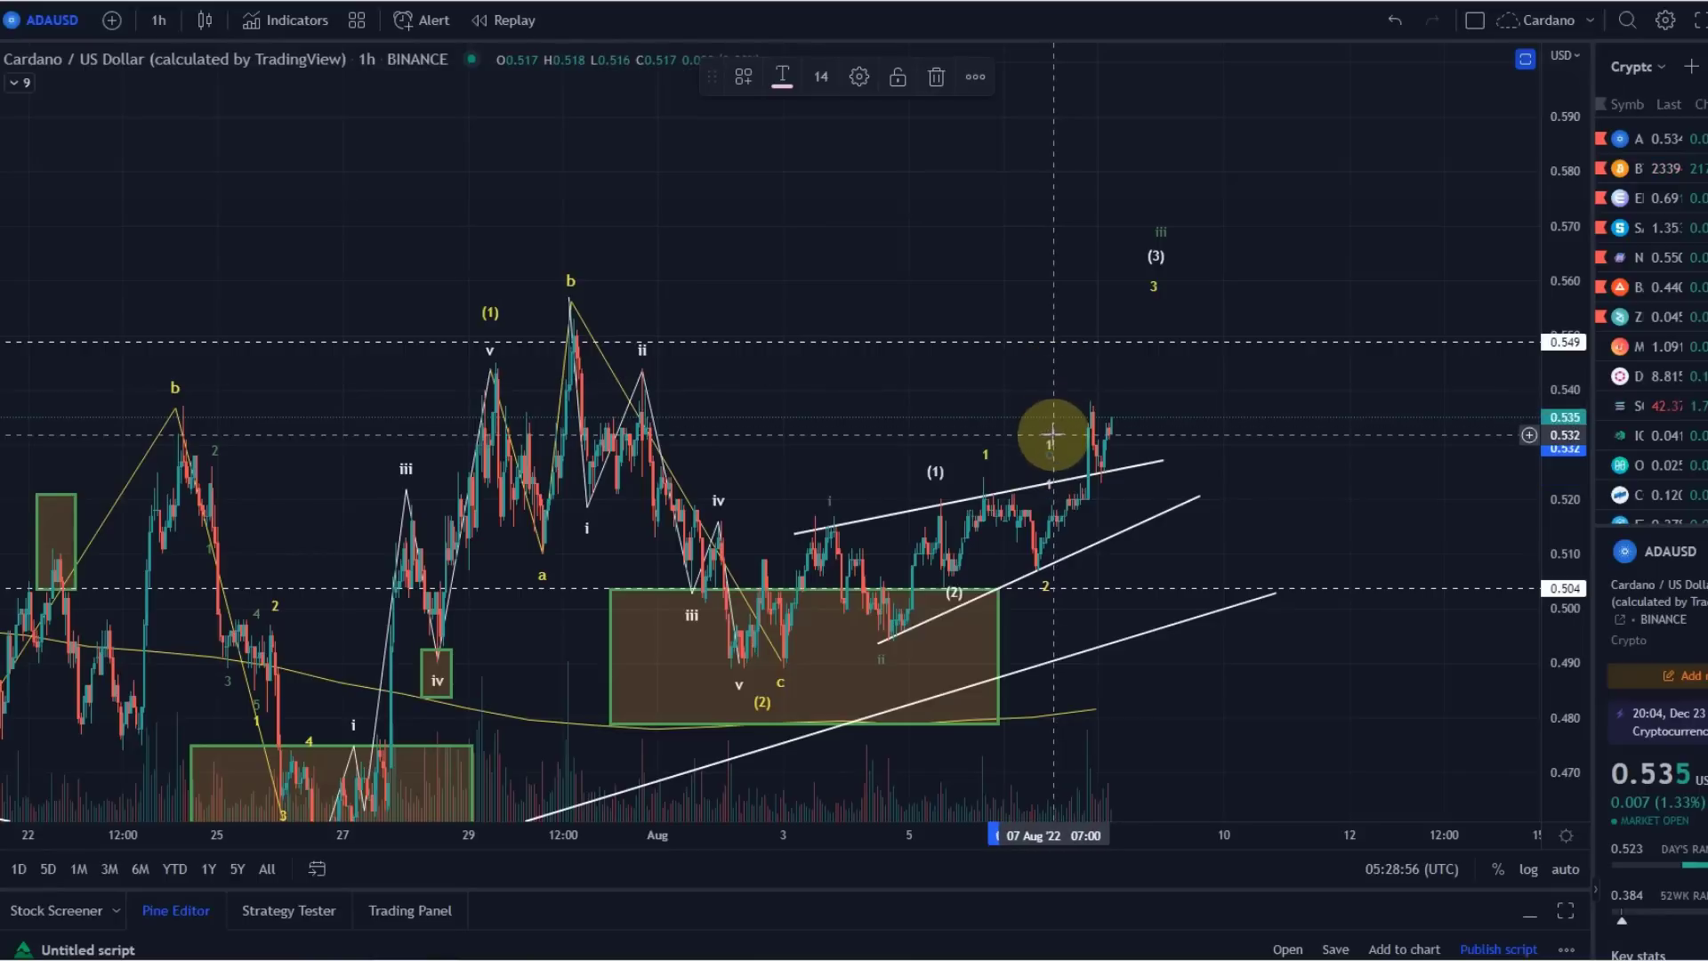
Step: Using copies of the pink 1 label, place a 2 at about 0.517 and a 3 above the latest peak at about 0.545
double_click(1080, 532)
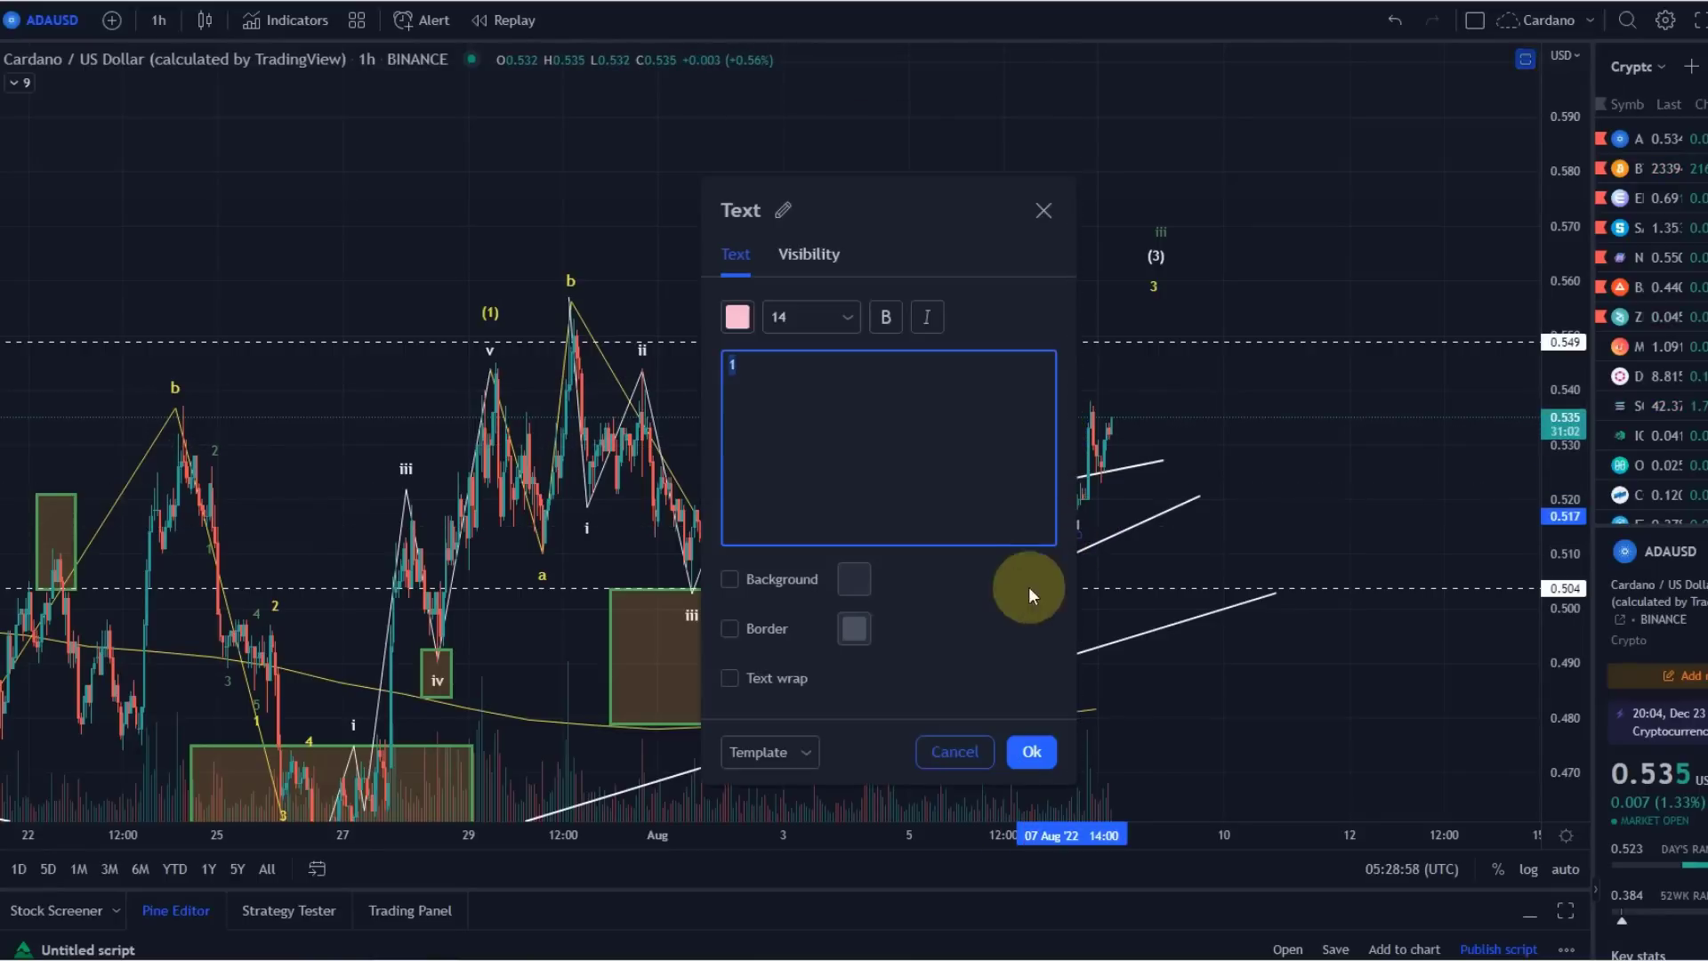
left_click(1031, 751)
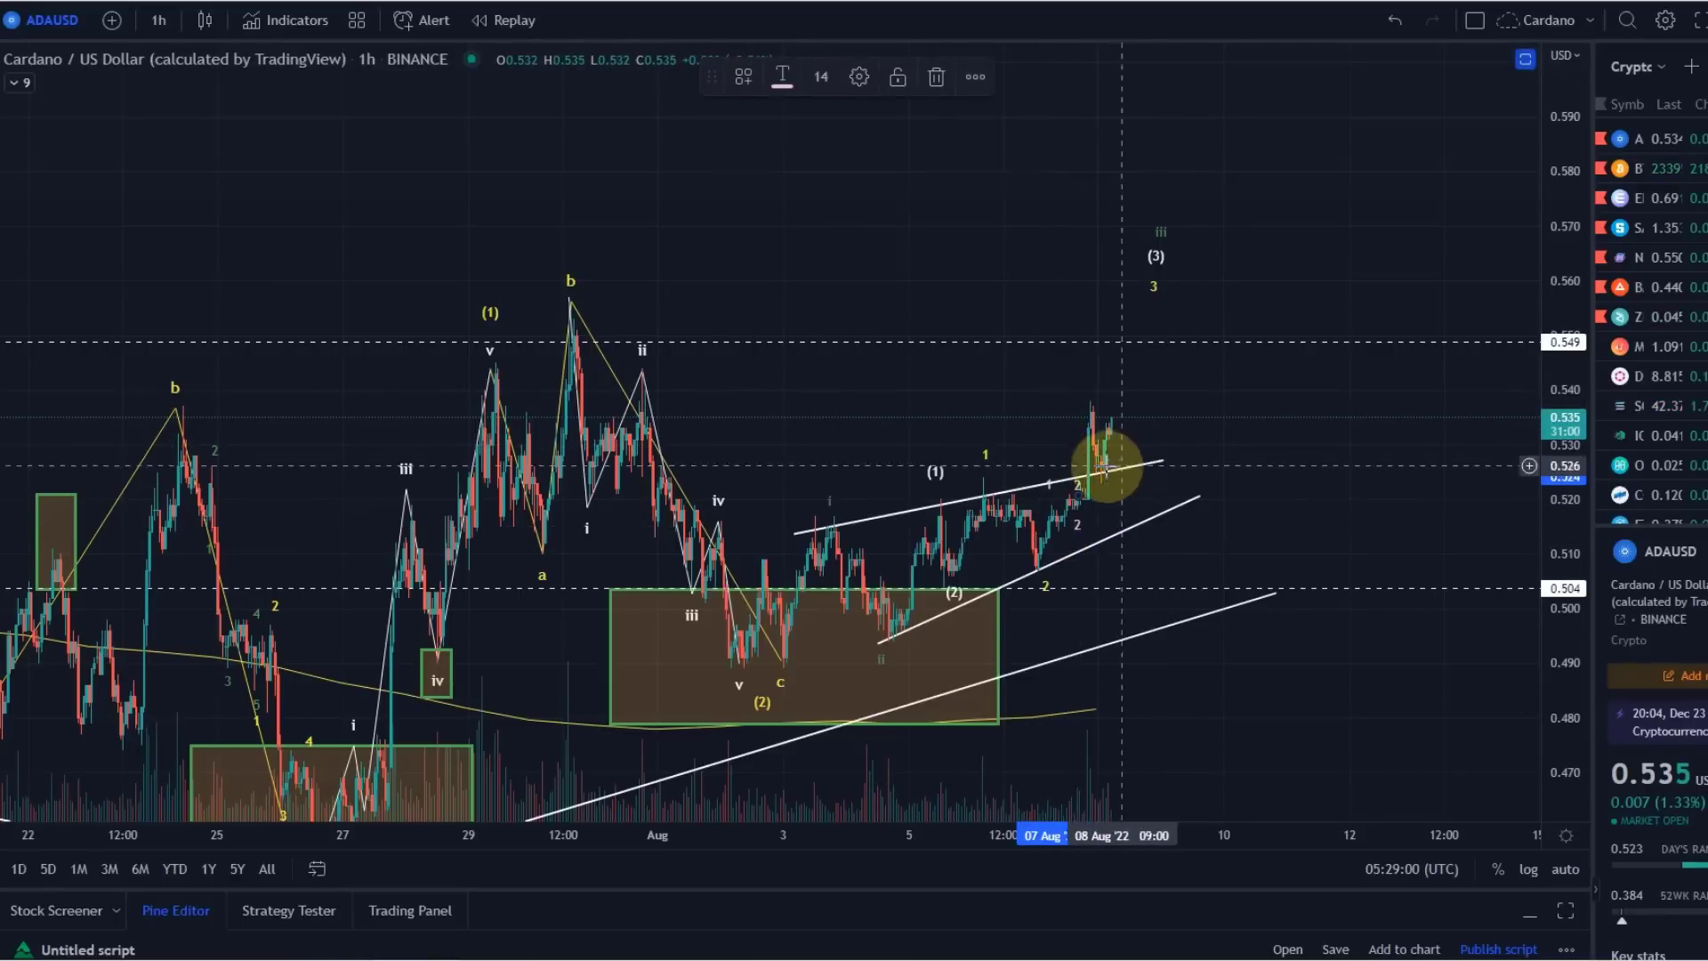
left_click_drag(1075, 486, 1085, 382)
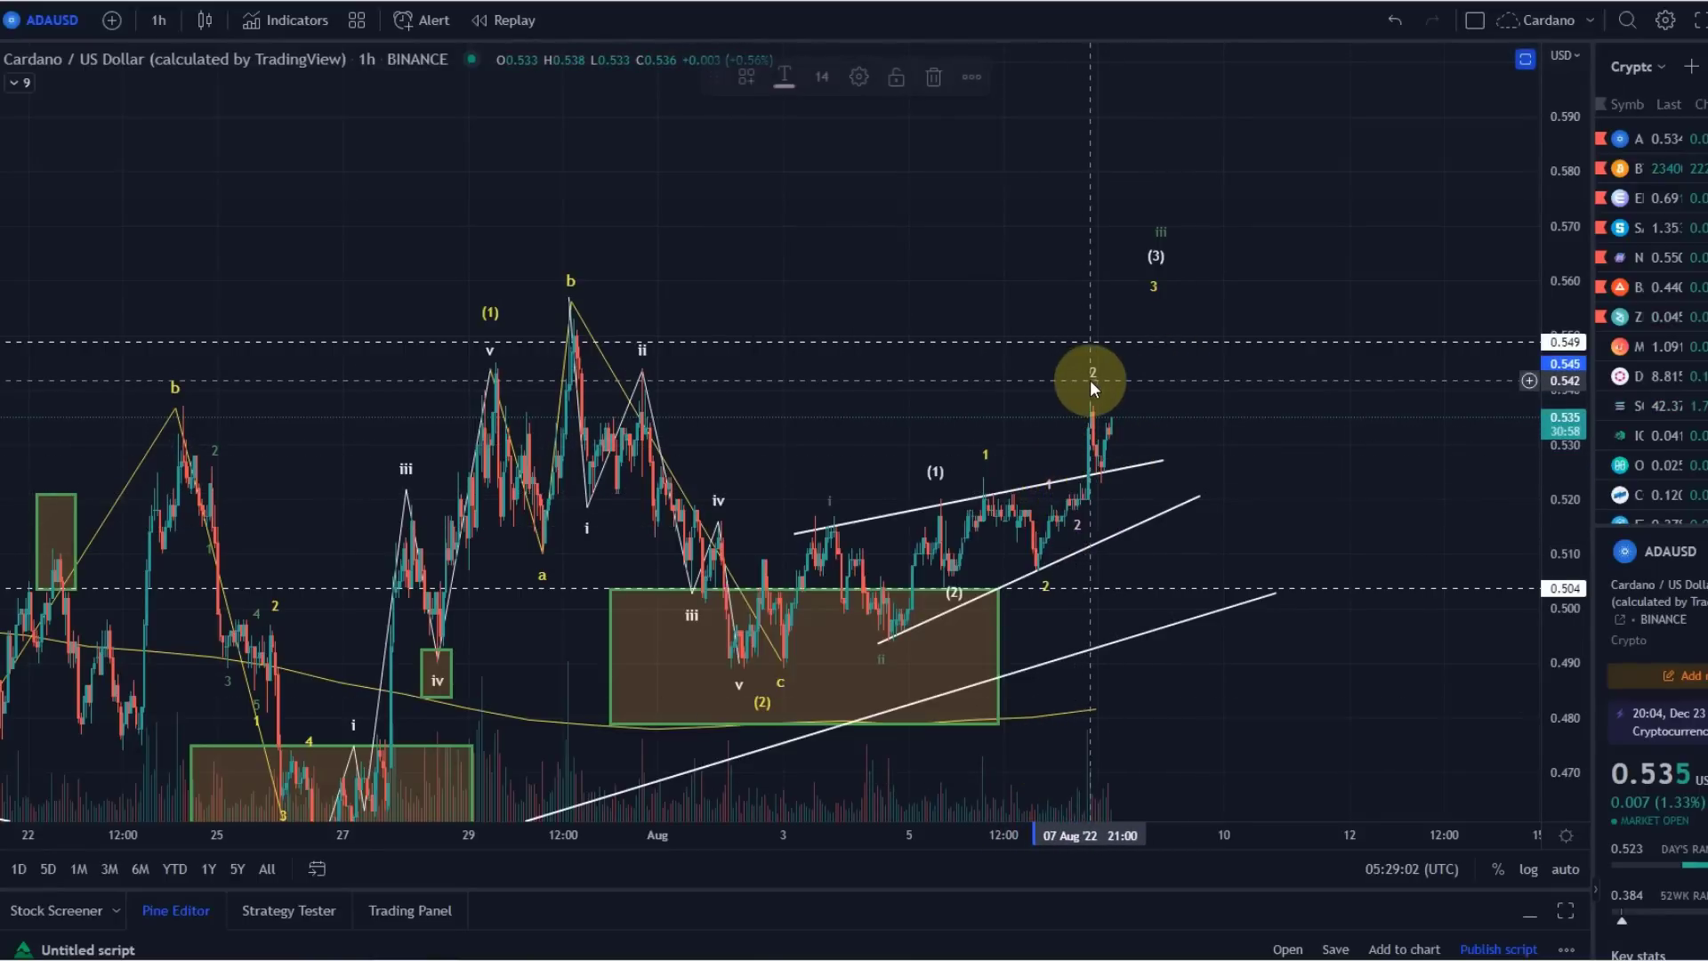
double_click(1091, 381)
left_click(1027, 752)
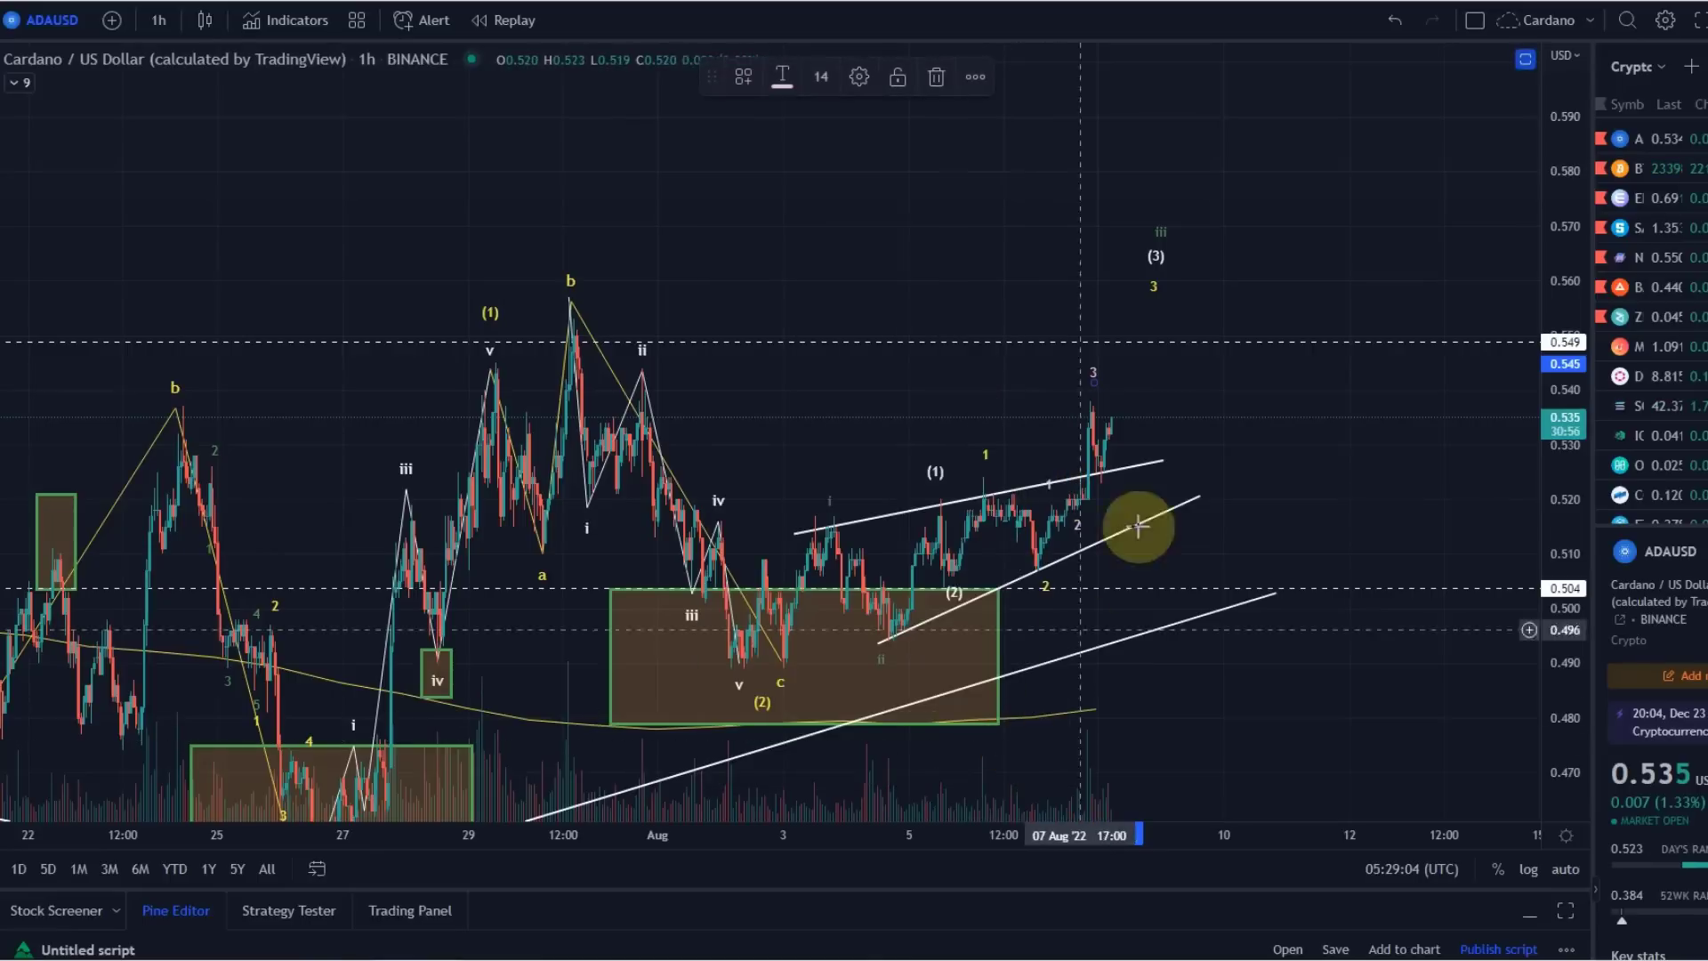
Step: Copy the pink 3 label below the 8 August pullback at about 0.523 and change its text to 4
left_click_drag(1102, 325, 1101, 495)
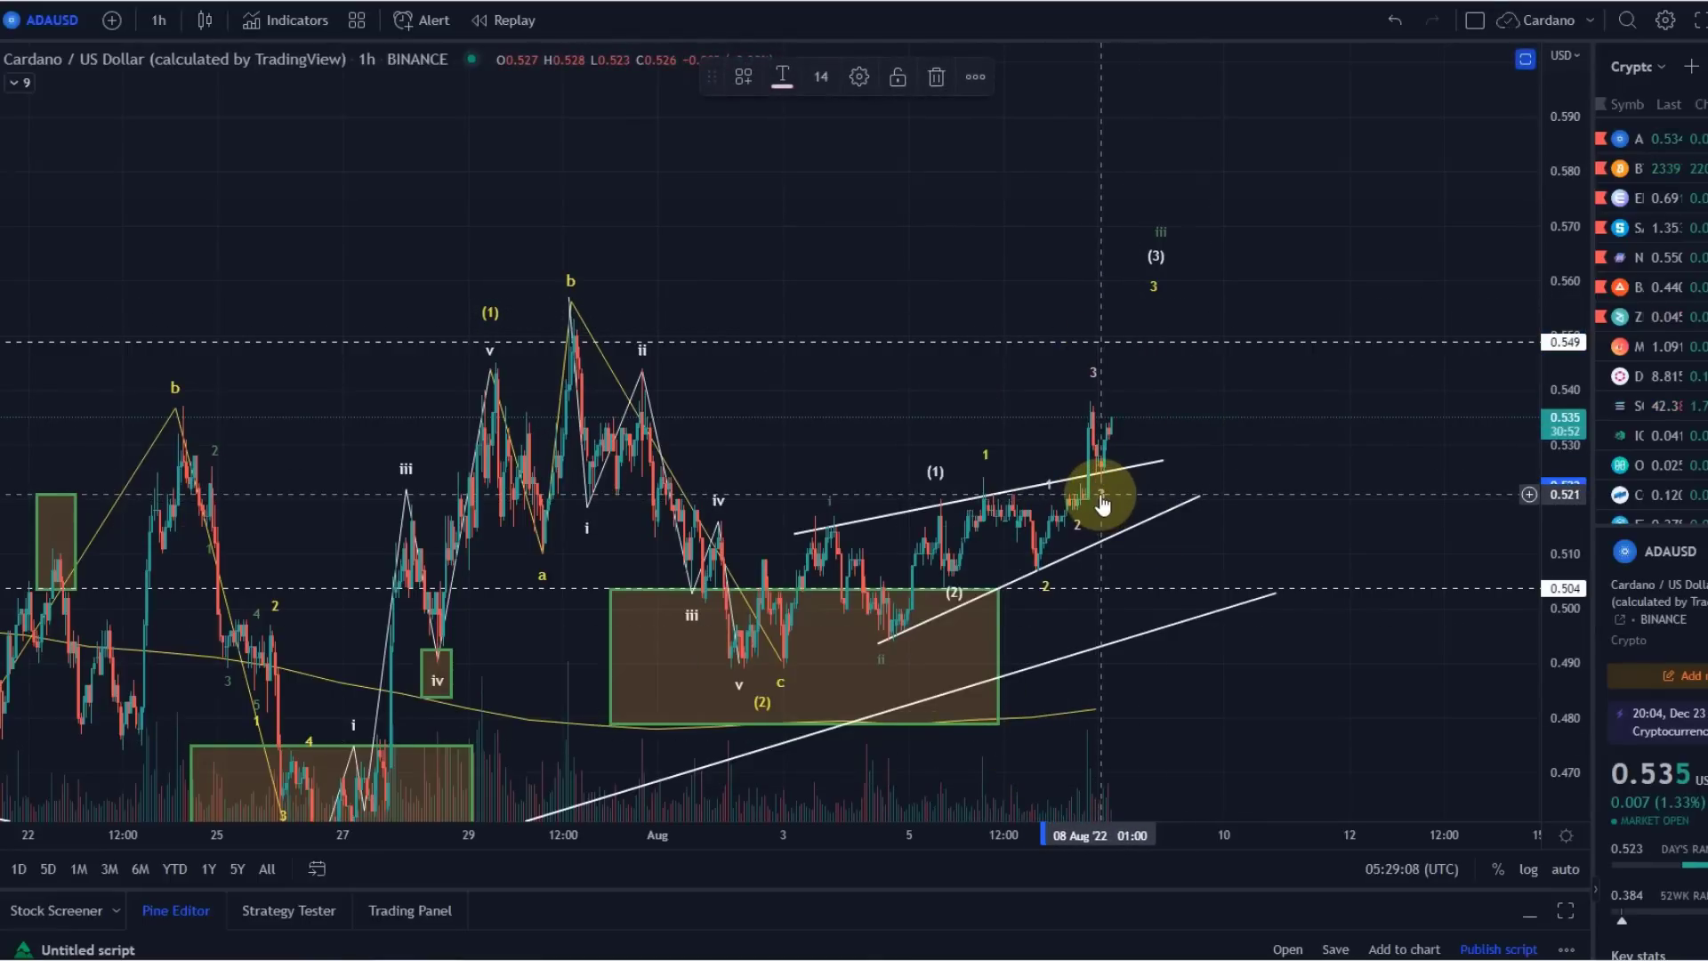
double_click(1101, 496)
type("4")
left_click(1025, 748)
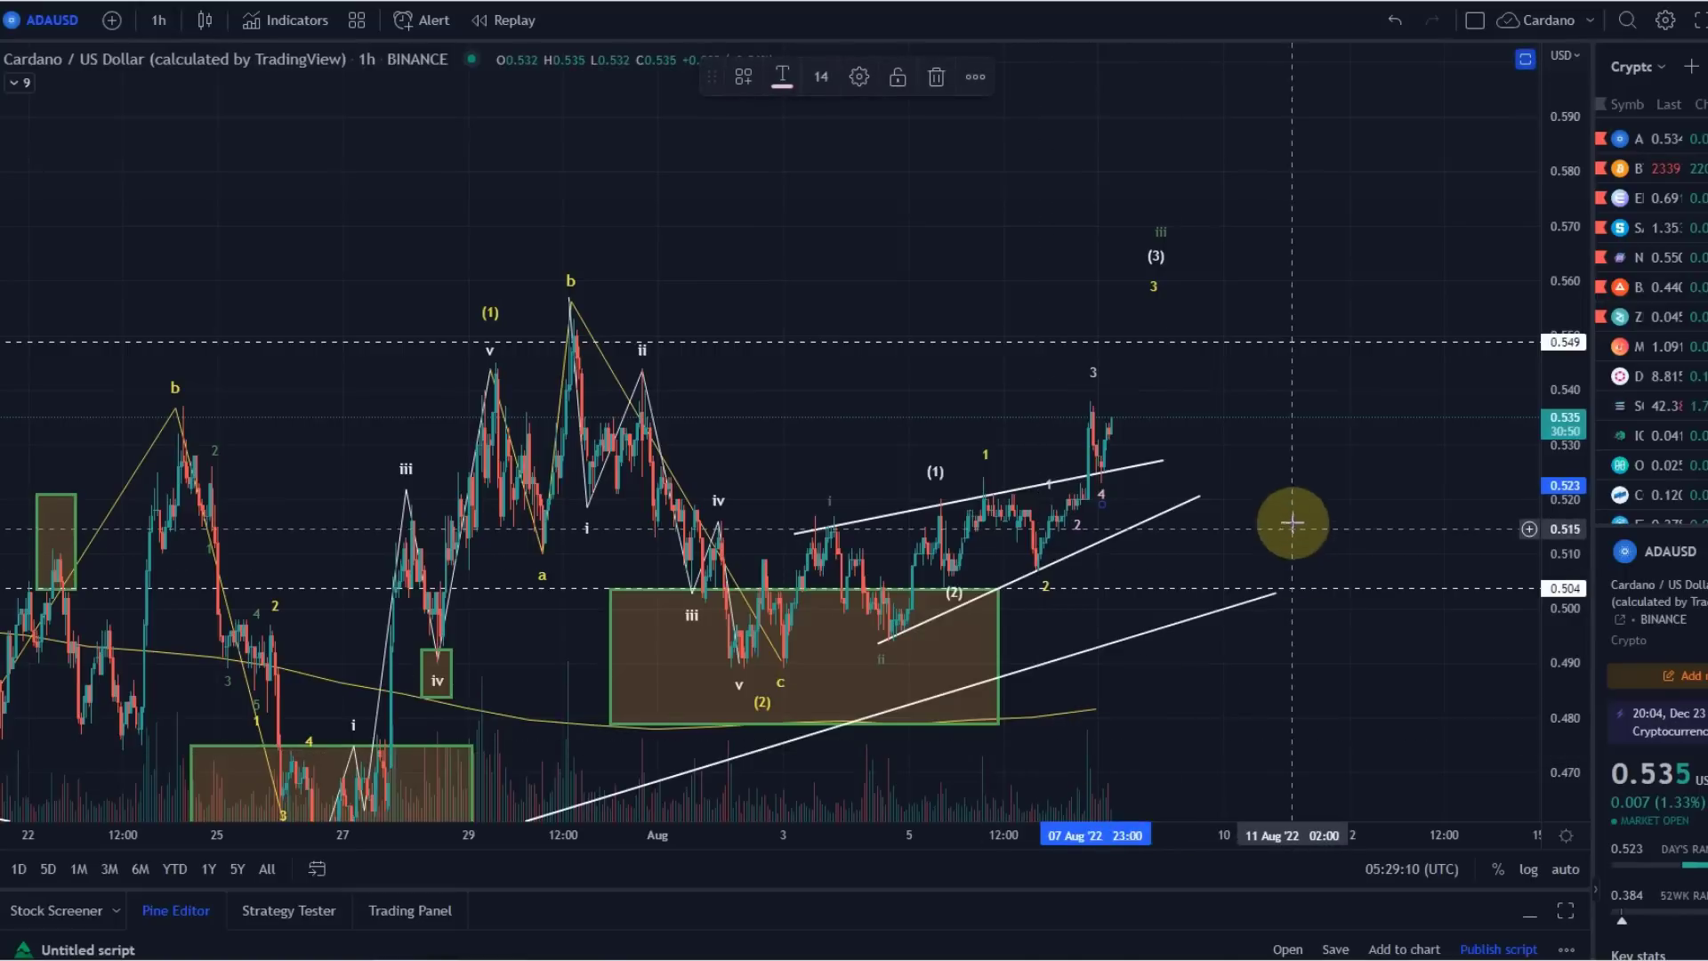
Step: Copy the pink 4 label above the current price, change its text to 5, and position it at about 0.548
left_click_drag(1121, 447, 1136, 305)
double_click(1145, 322)
type("5")
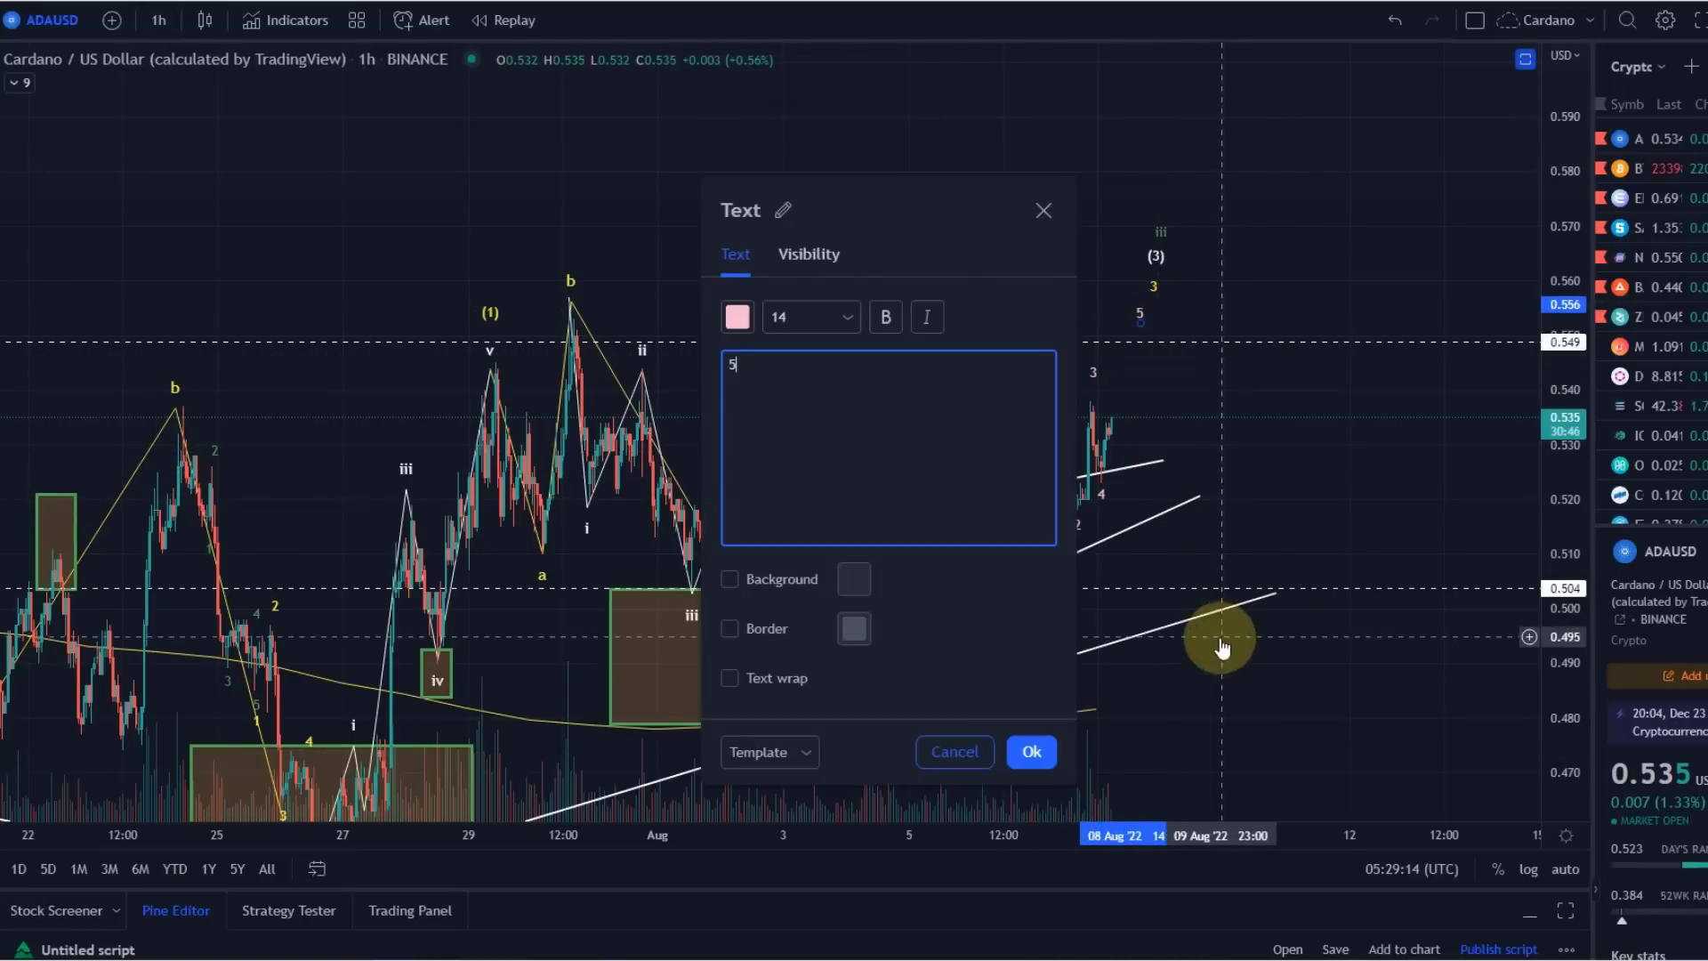
left_click(1025, 749)
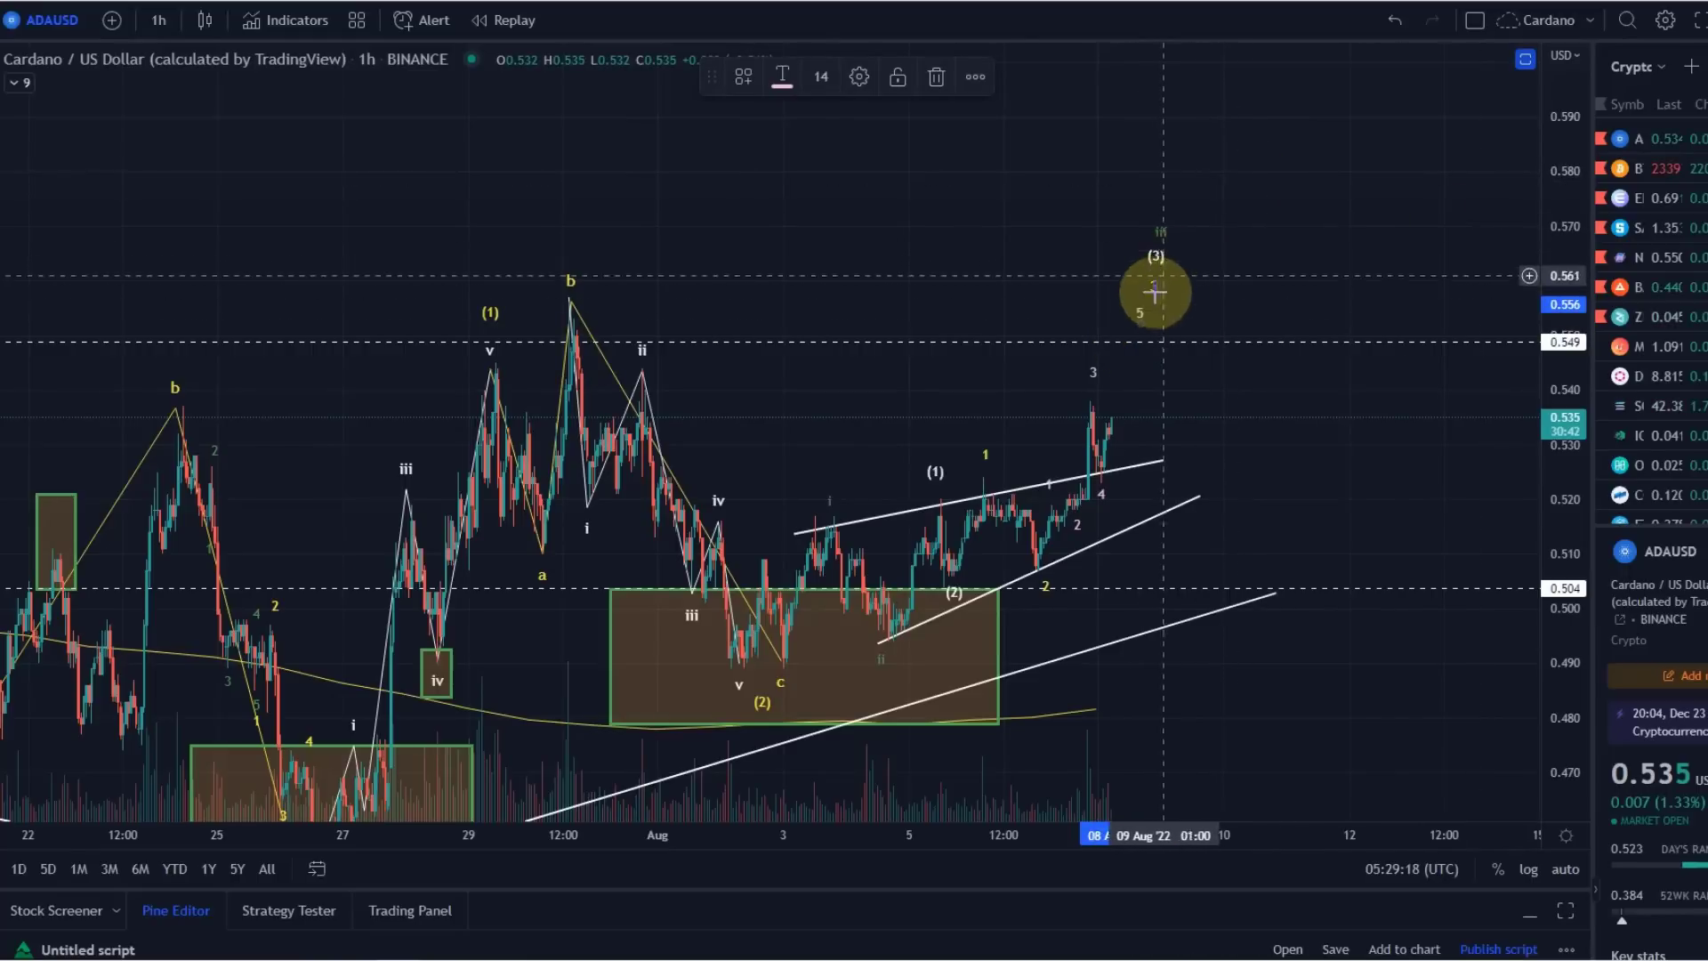
left_click_drag(1143, 325, 1133, 371)
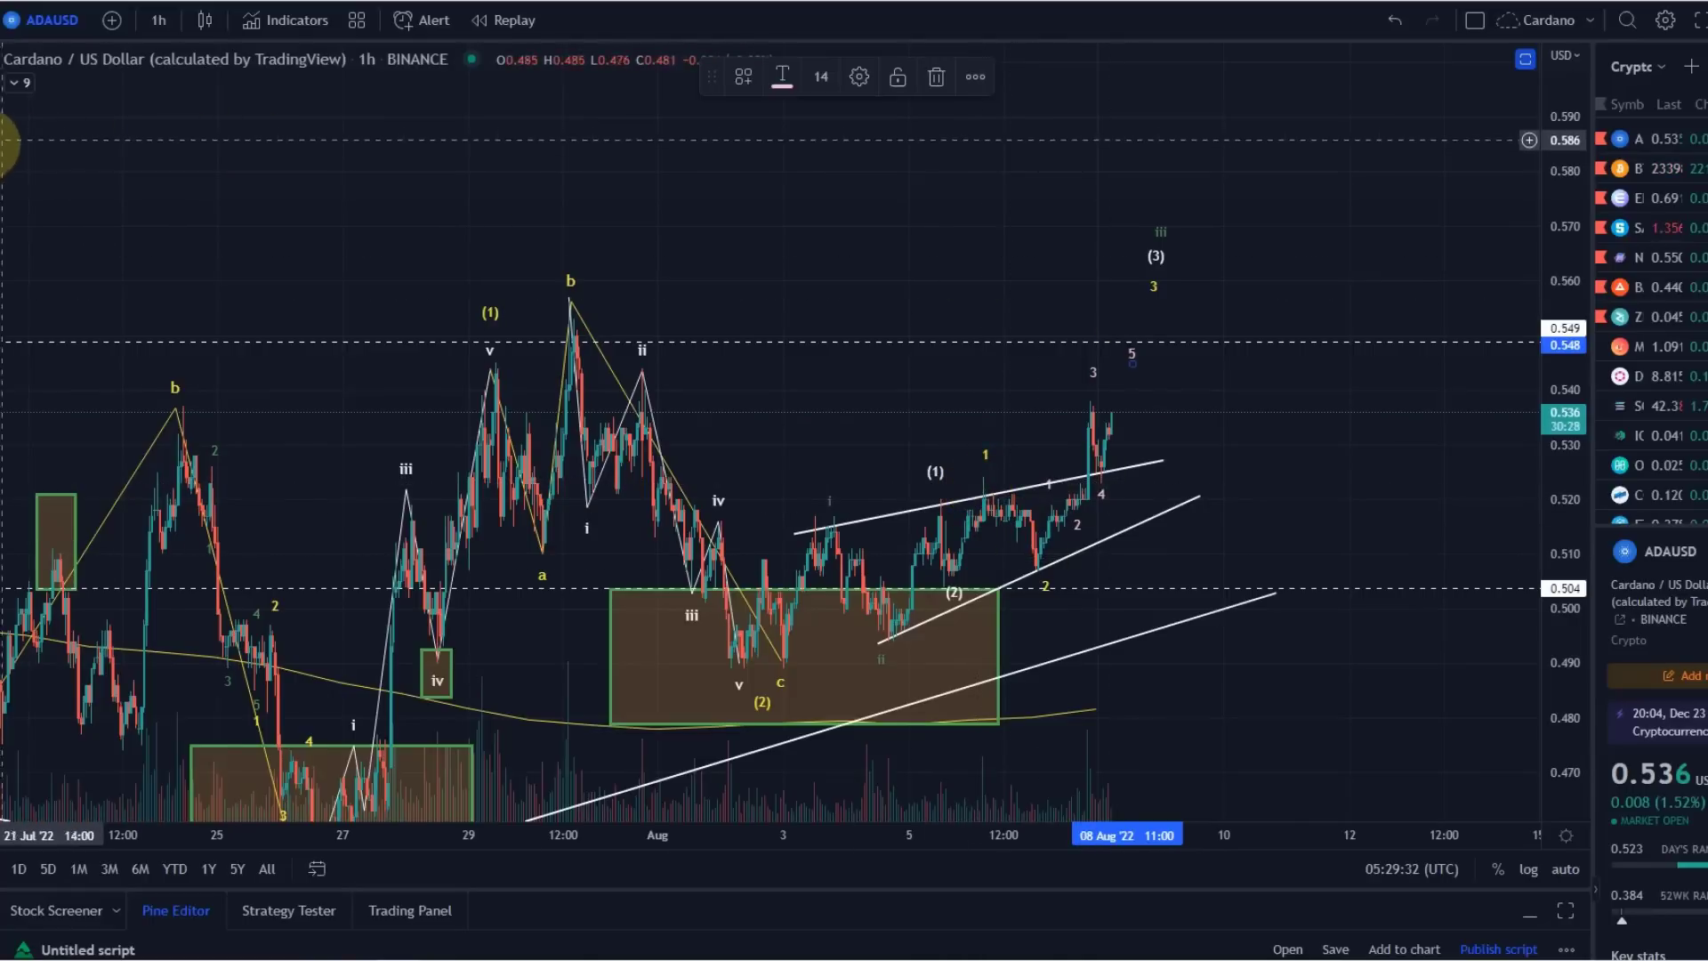
Step: Measure the Fibonacci extension targets of the rise from about 0.504 to 0.524, projected from about 0.507, and remove the extension drawing
left_click(920, 586)
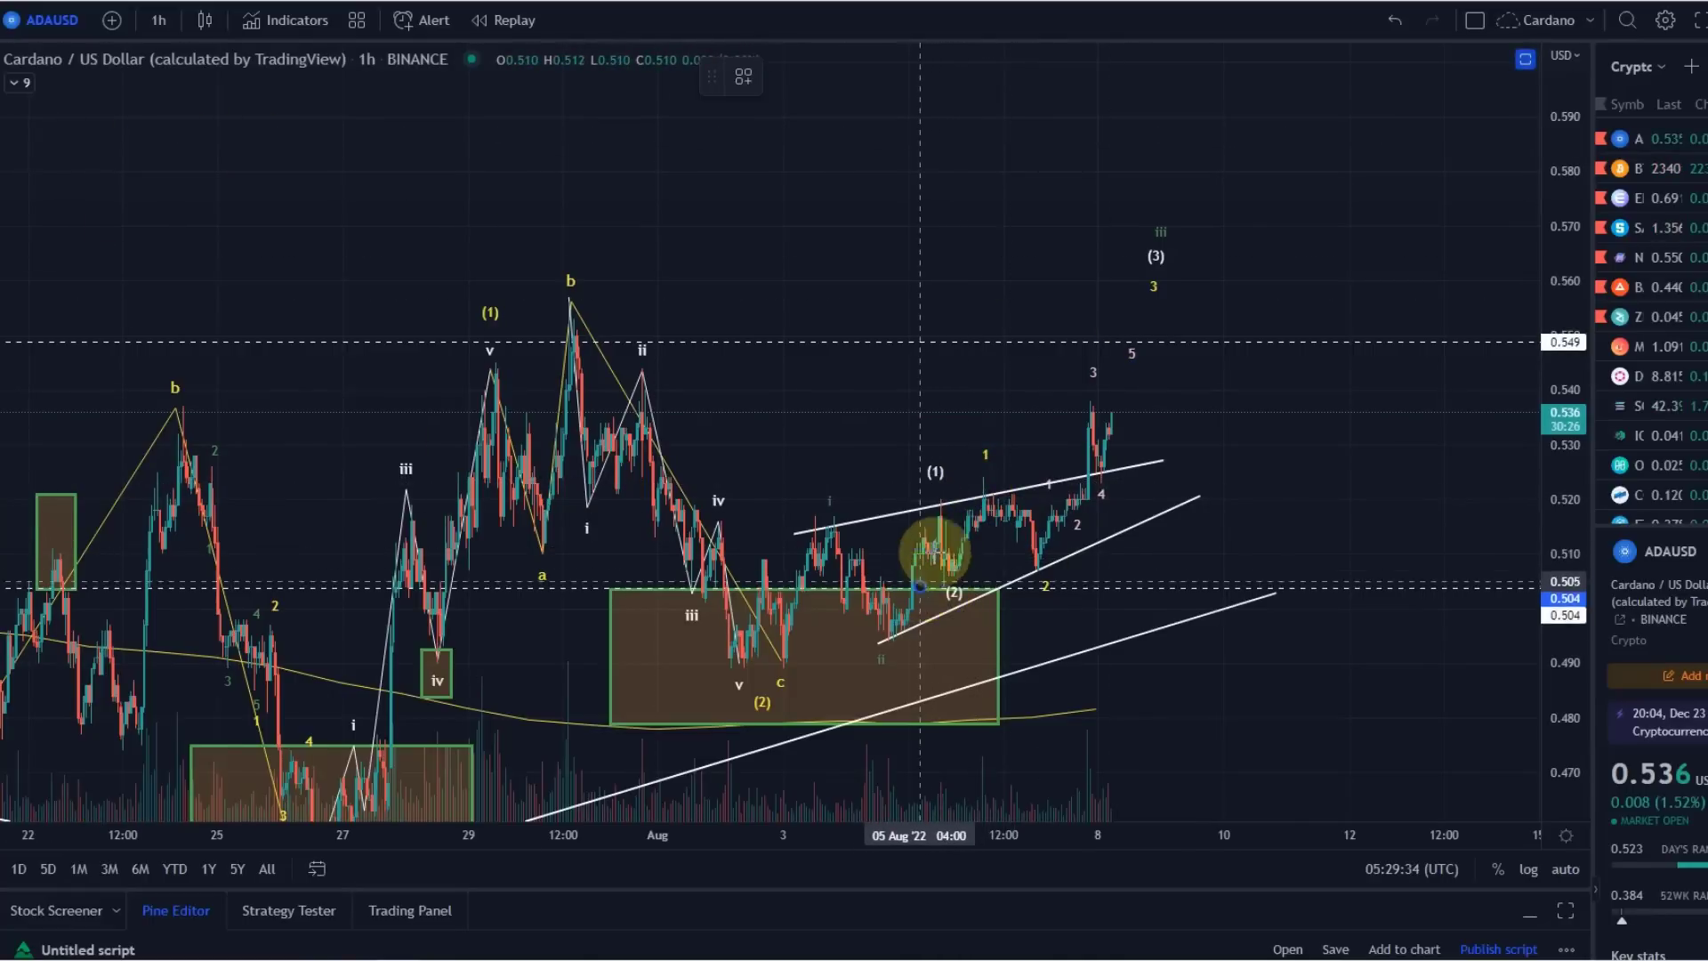
left_click(959, 477)
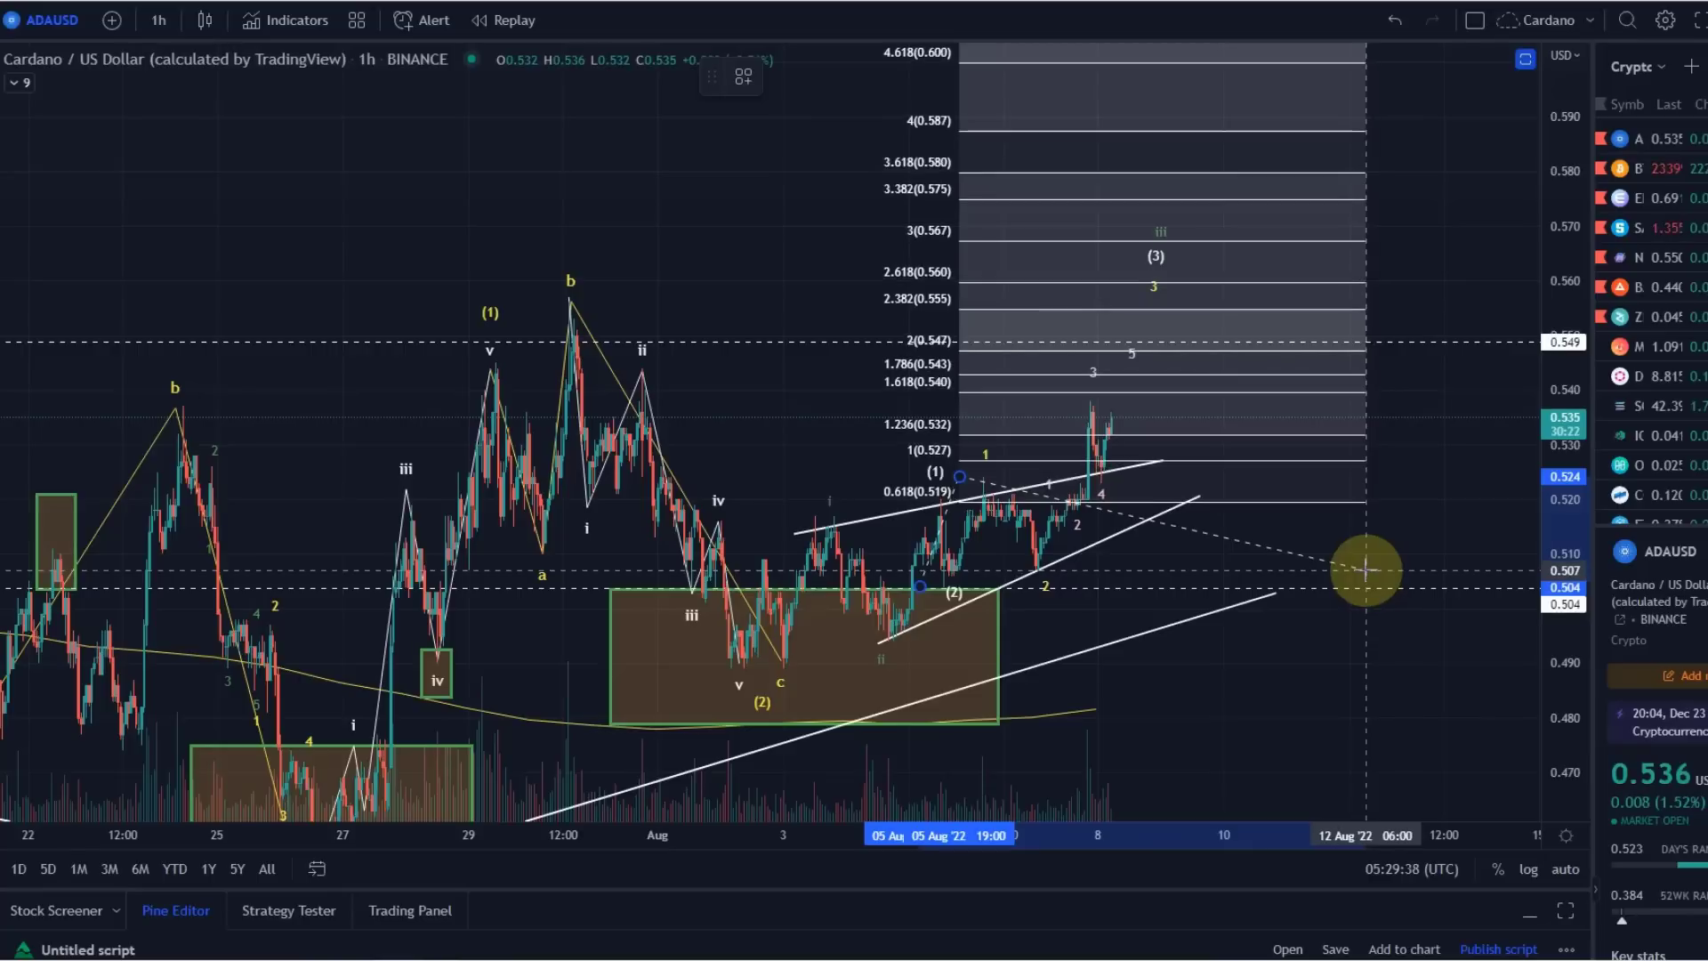
left_click(1365, 570)
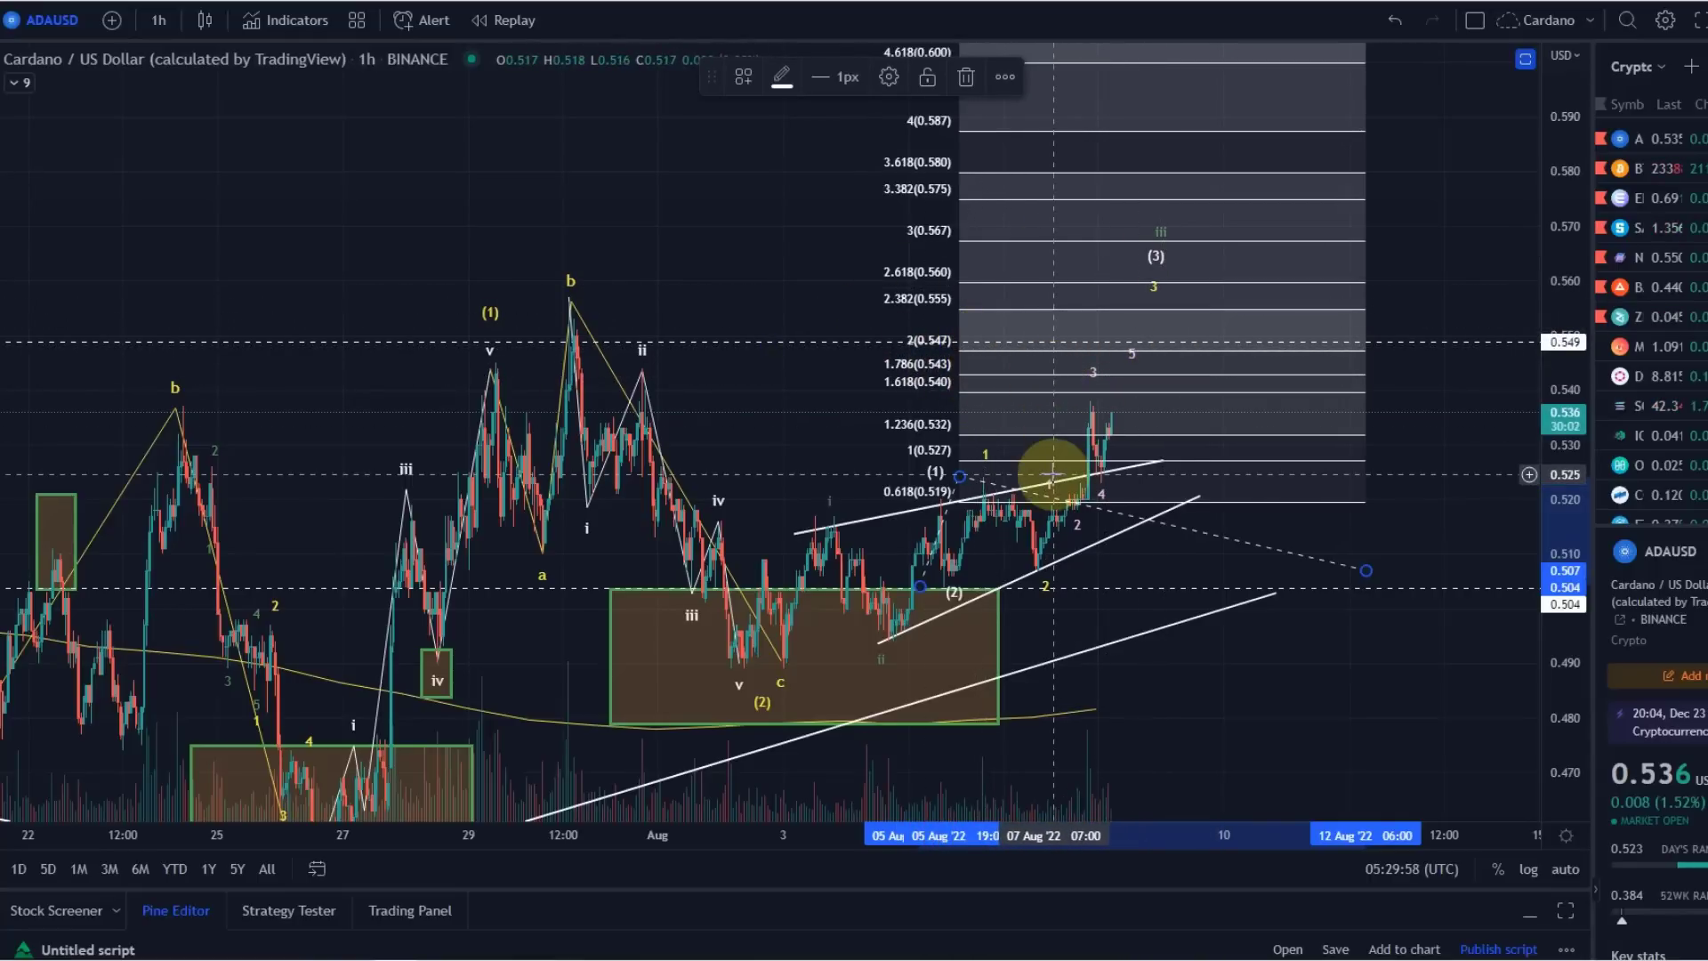
key("Delete")
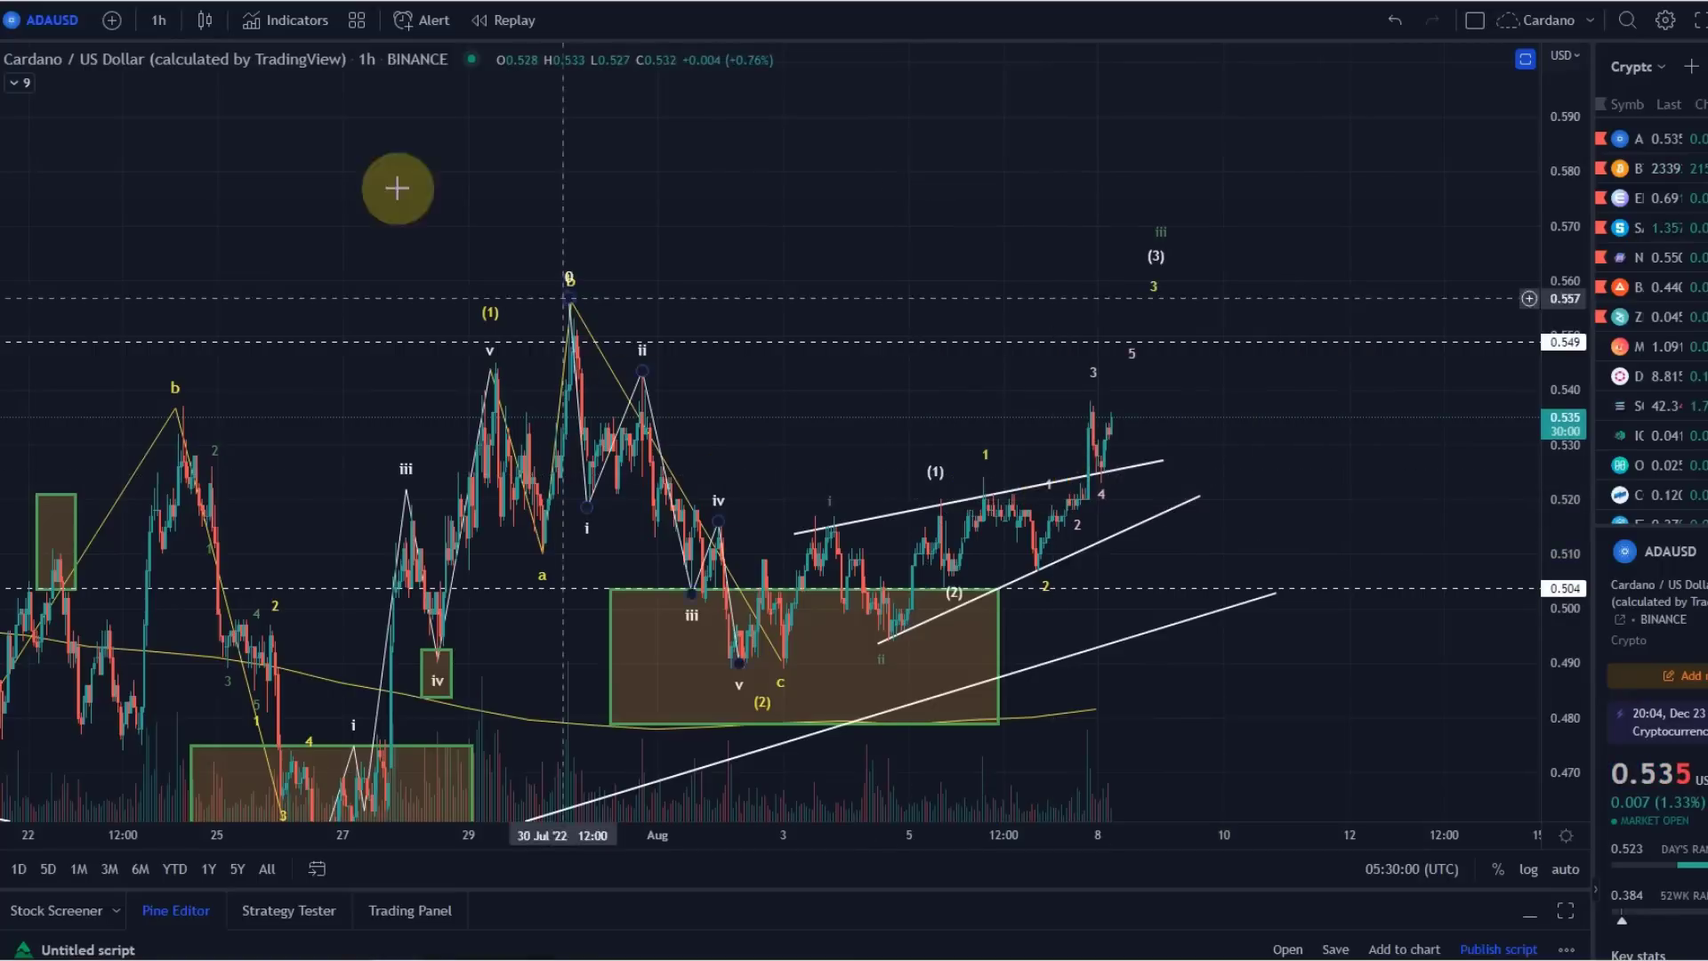
Step: Draw a rectangular target zone from about 0.547 to 0.560, spanning 8 to 10 August, beneath the white (3)
left_click(4, 182)
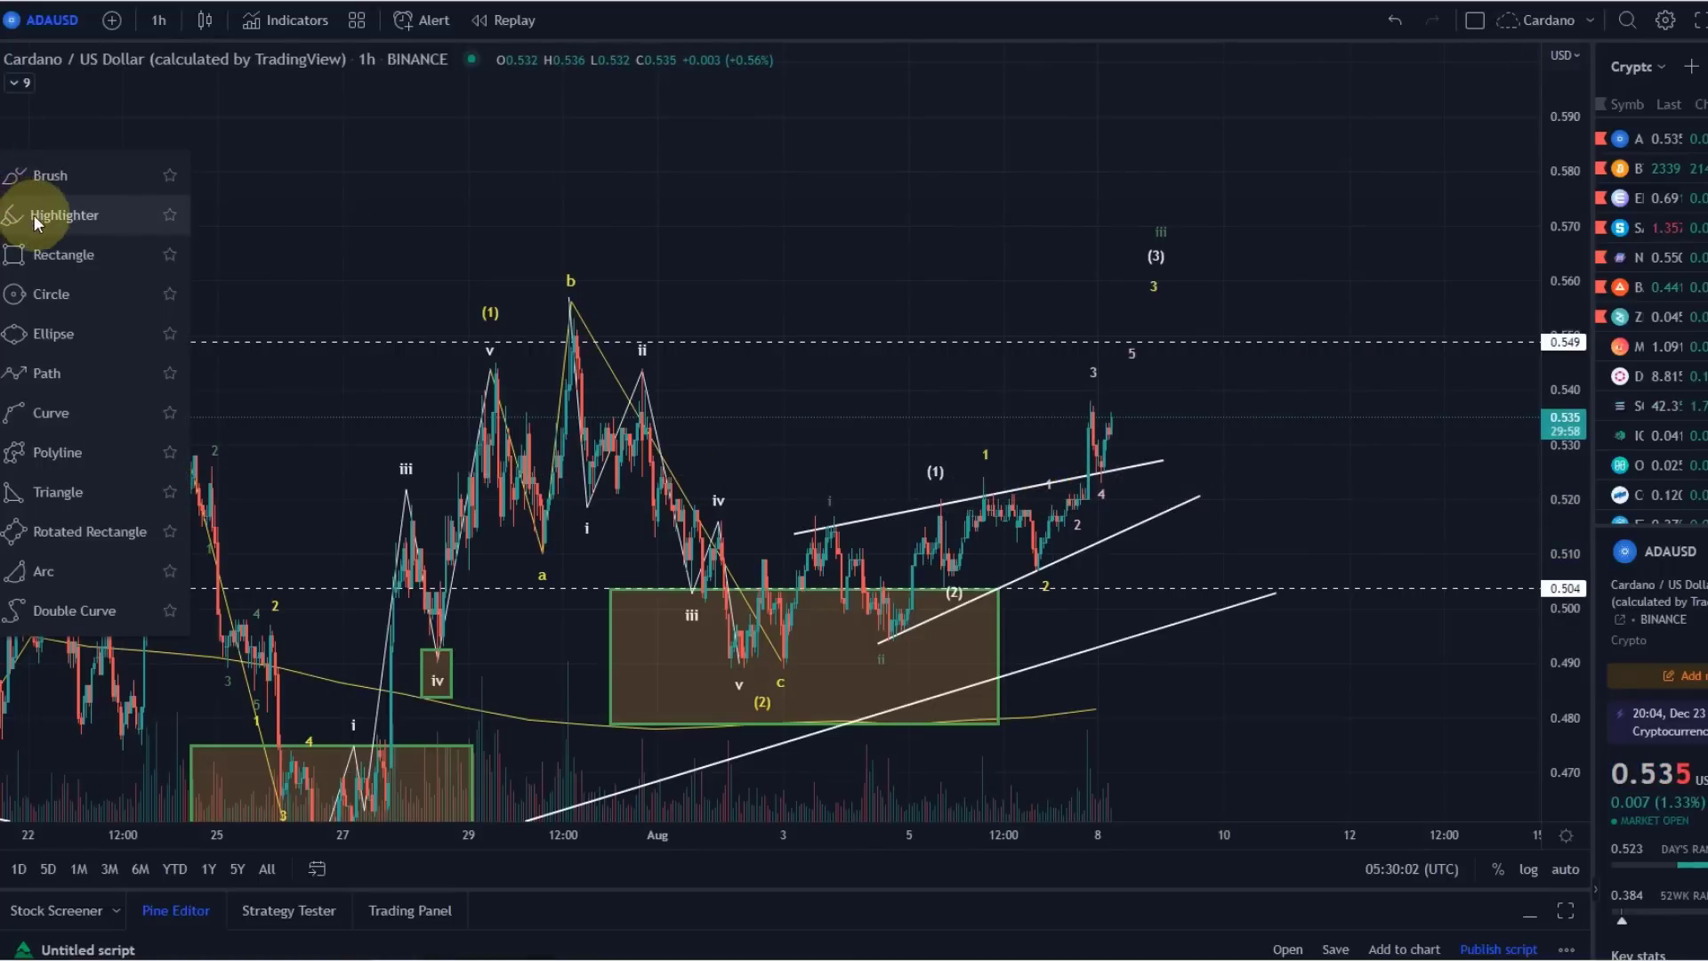
left_click(65, 255)
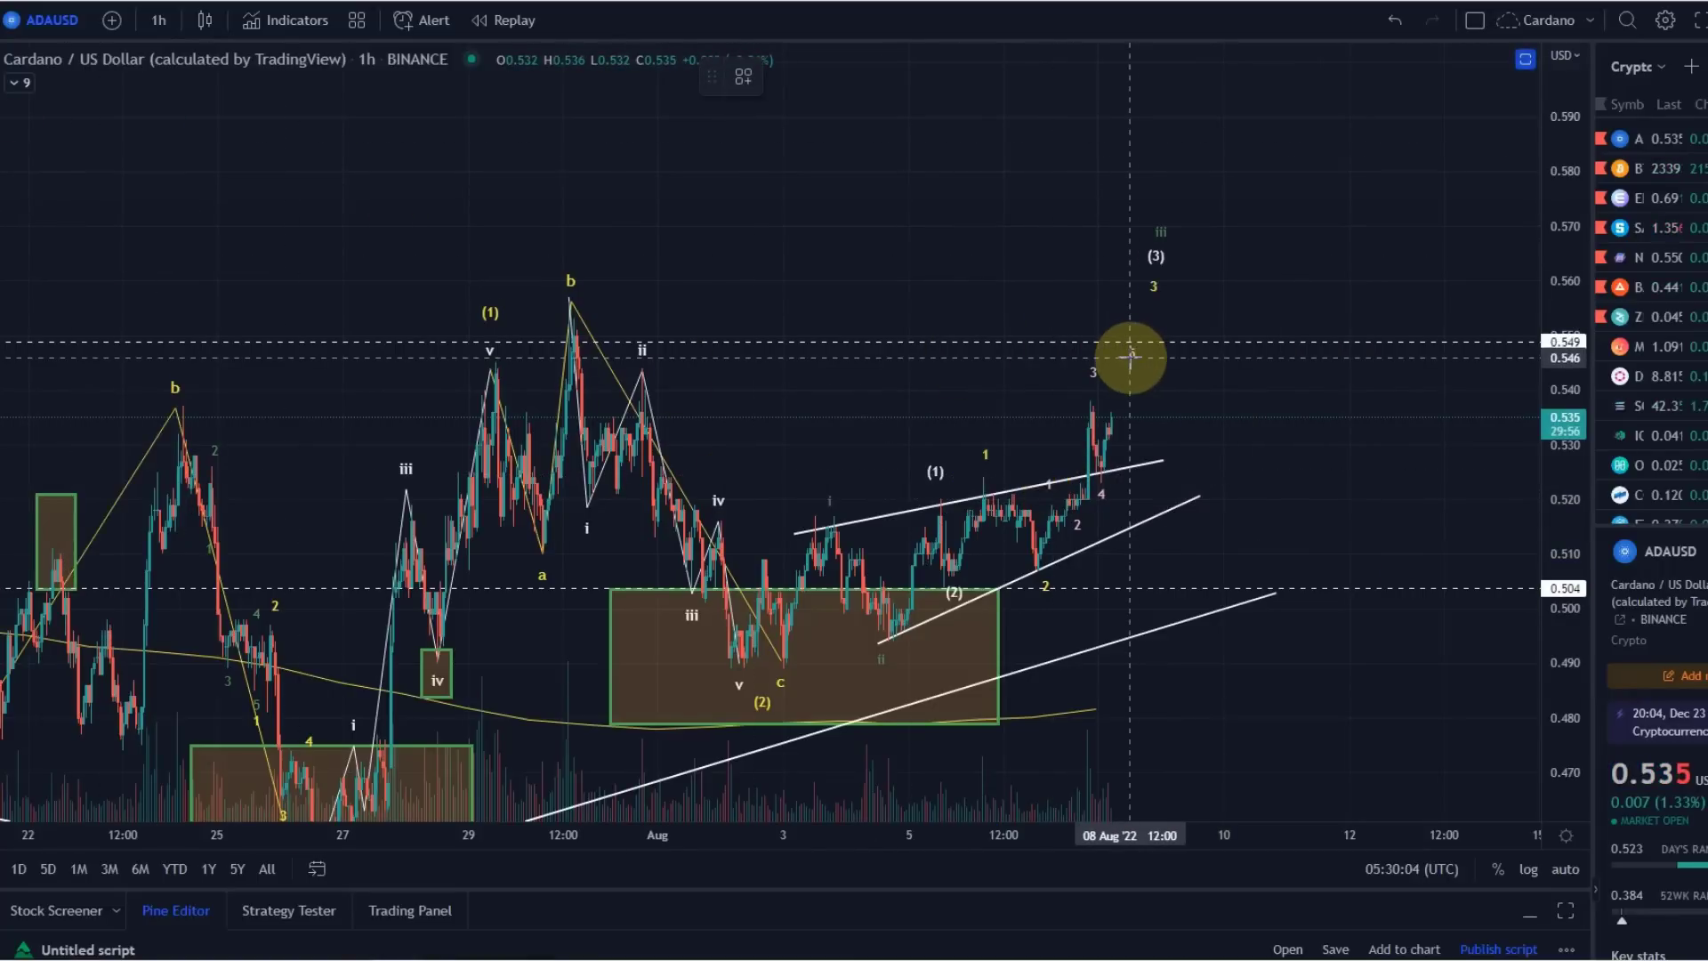
left_click_drag(1129, 350, 1225, 282)
key("Escape")
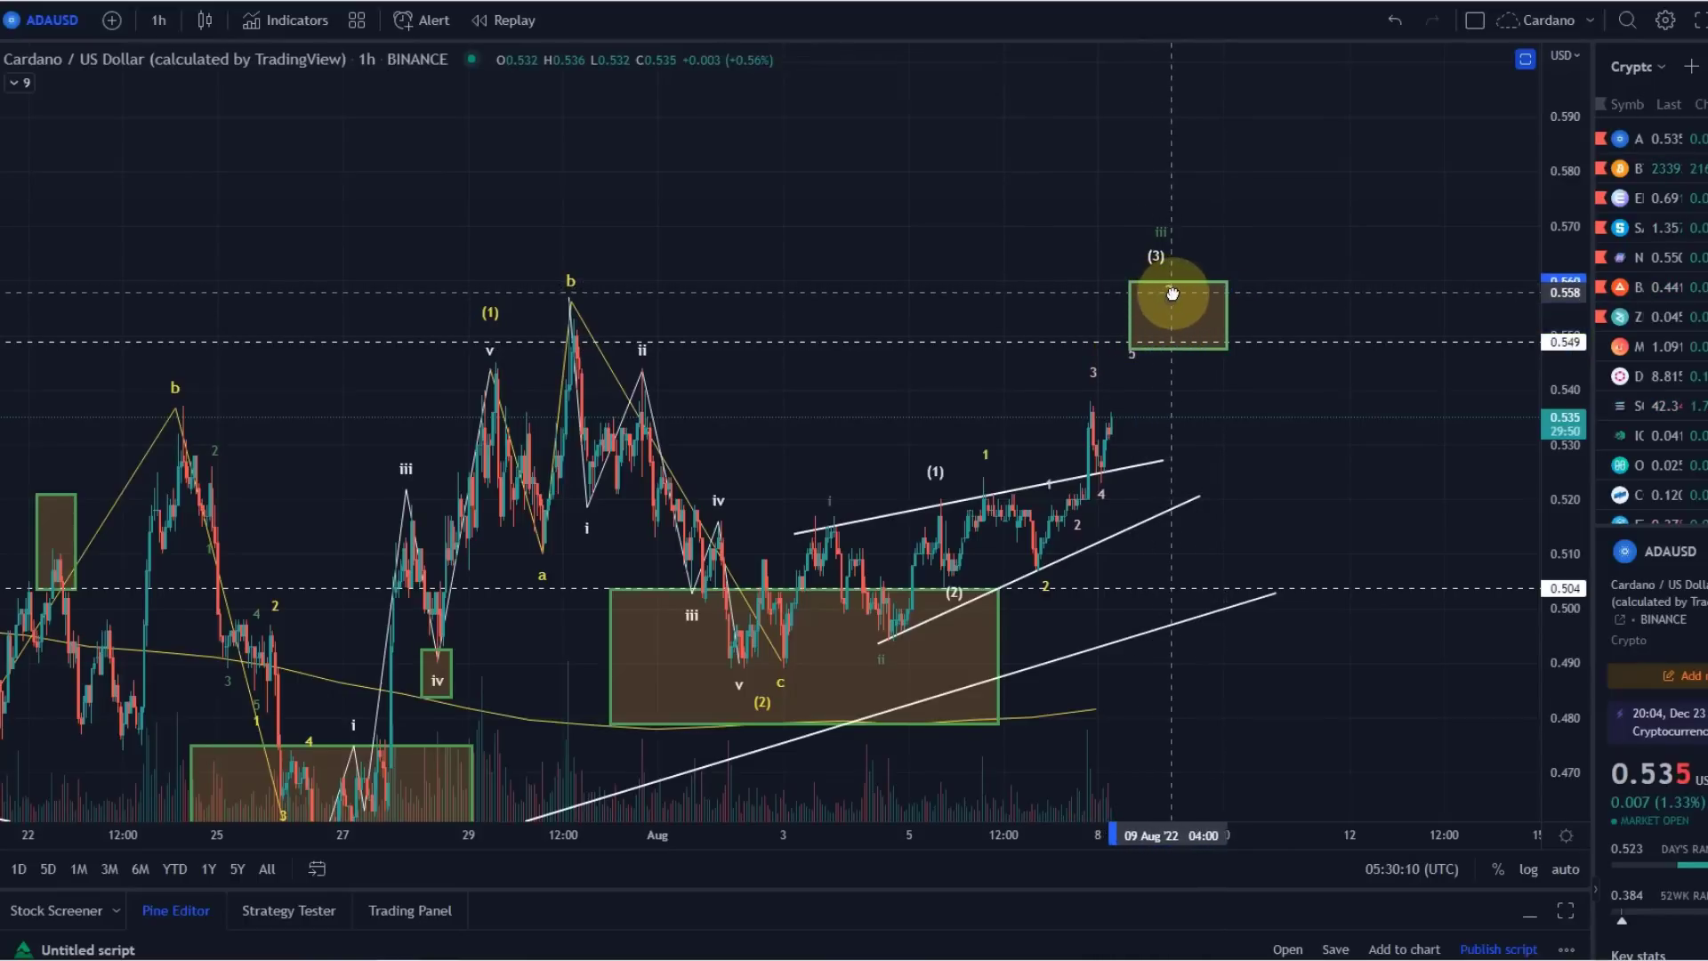
Step: Move the yellow 3 and pink 5 labels into the new target box and extend the box's lower edge to about 0.544
left_click(1154, 307)
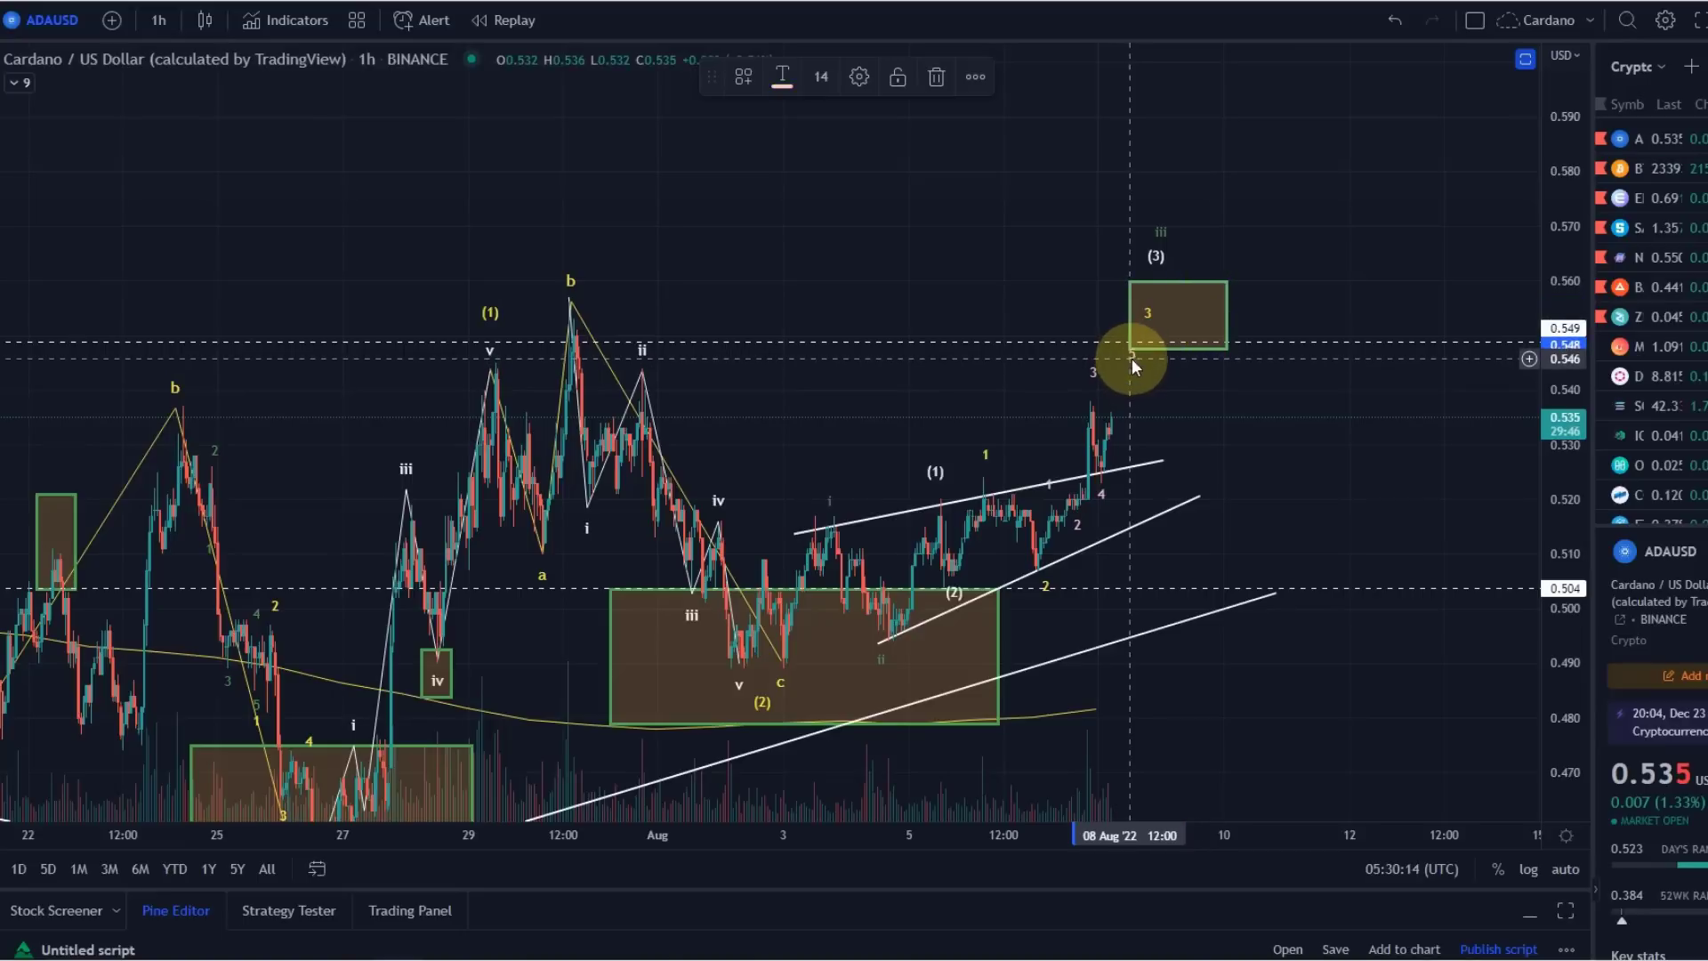
left_click_drag(1132, 359, 1151, 332)
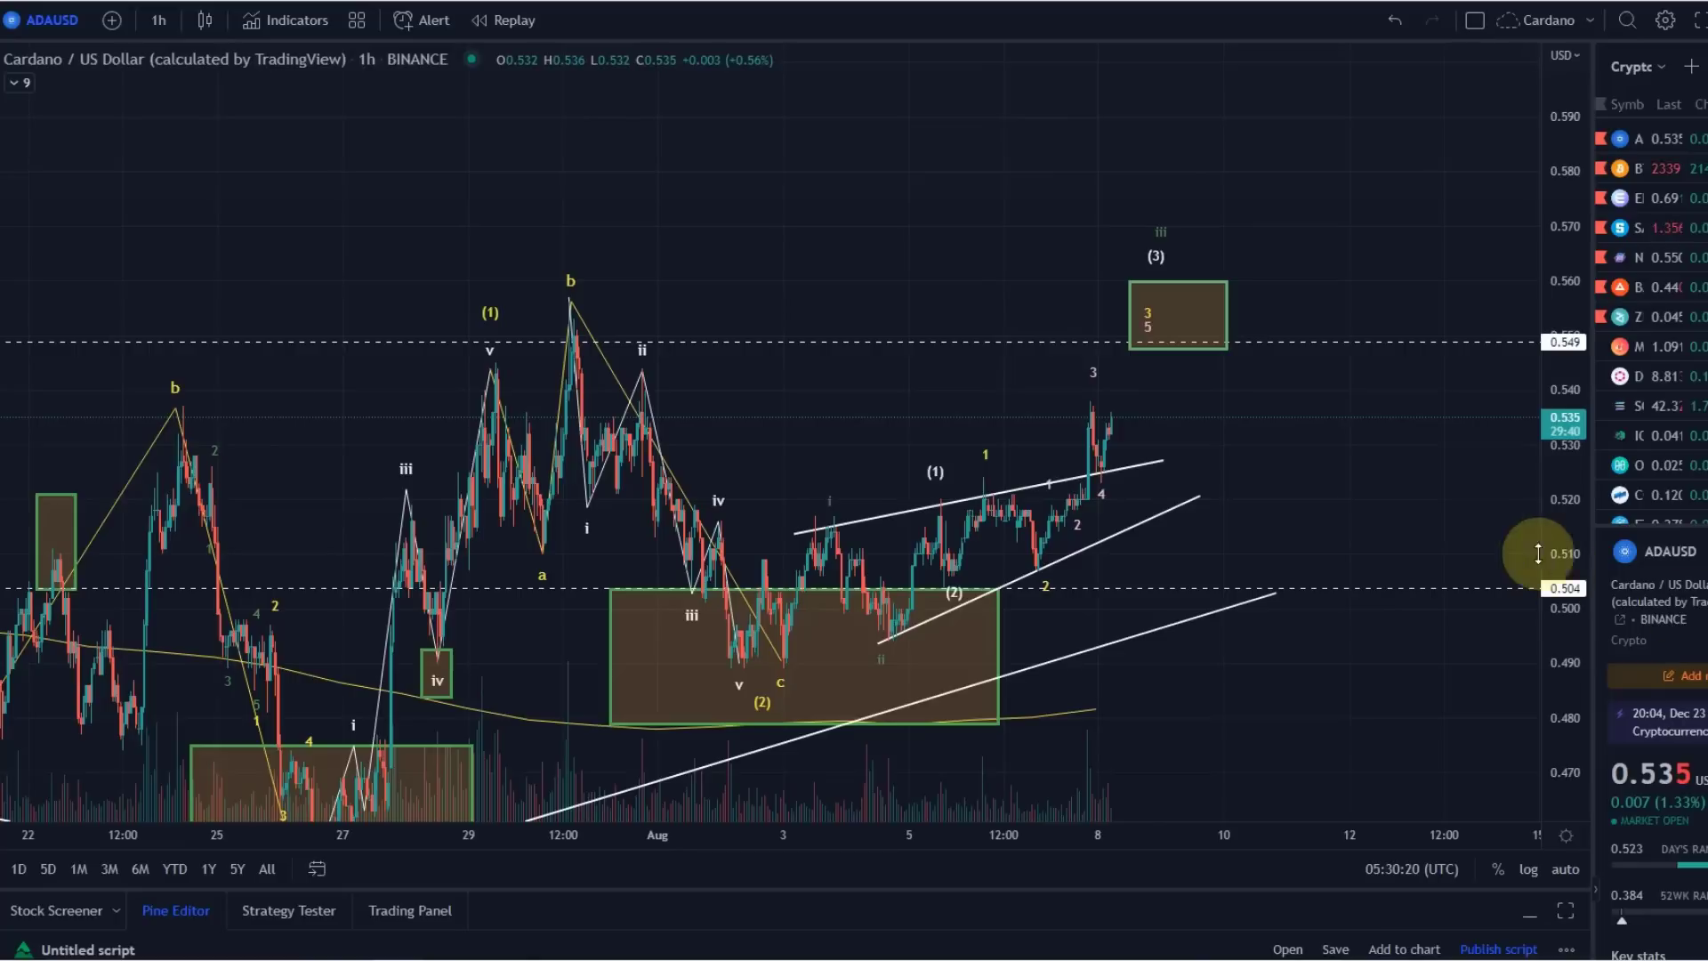
left_click_drag(1361, 453, 1331, 437)
left_click(1150, 334)
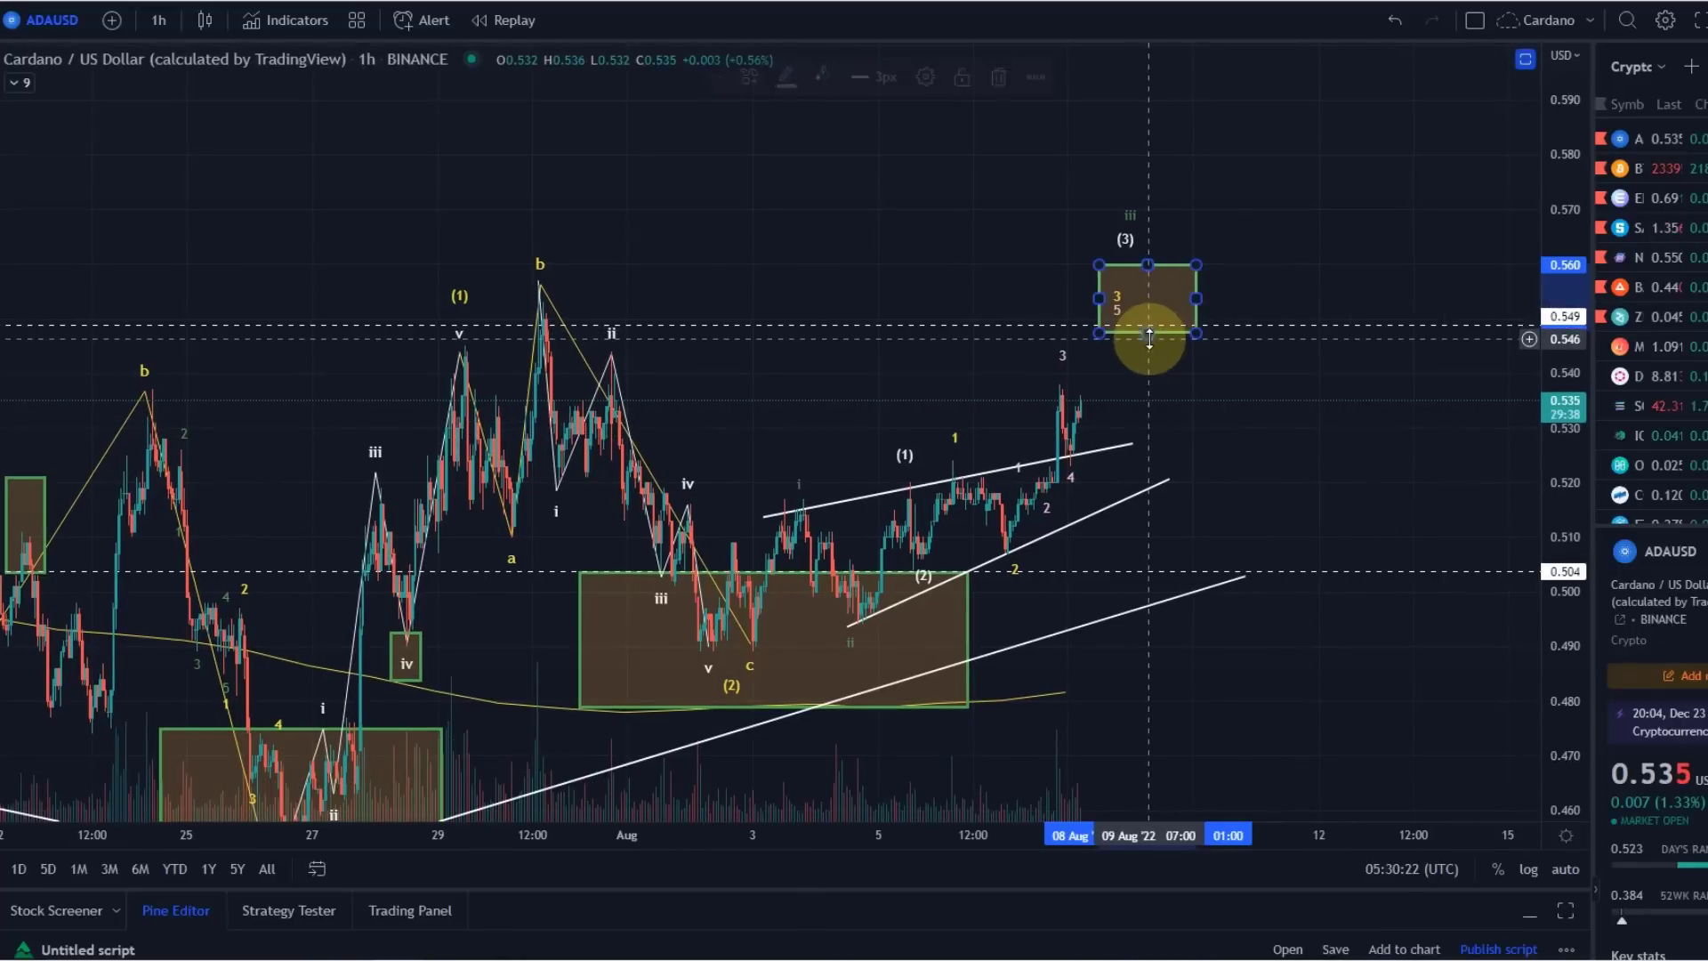
left_click_drag(1149, 336, 1160, 351)
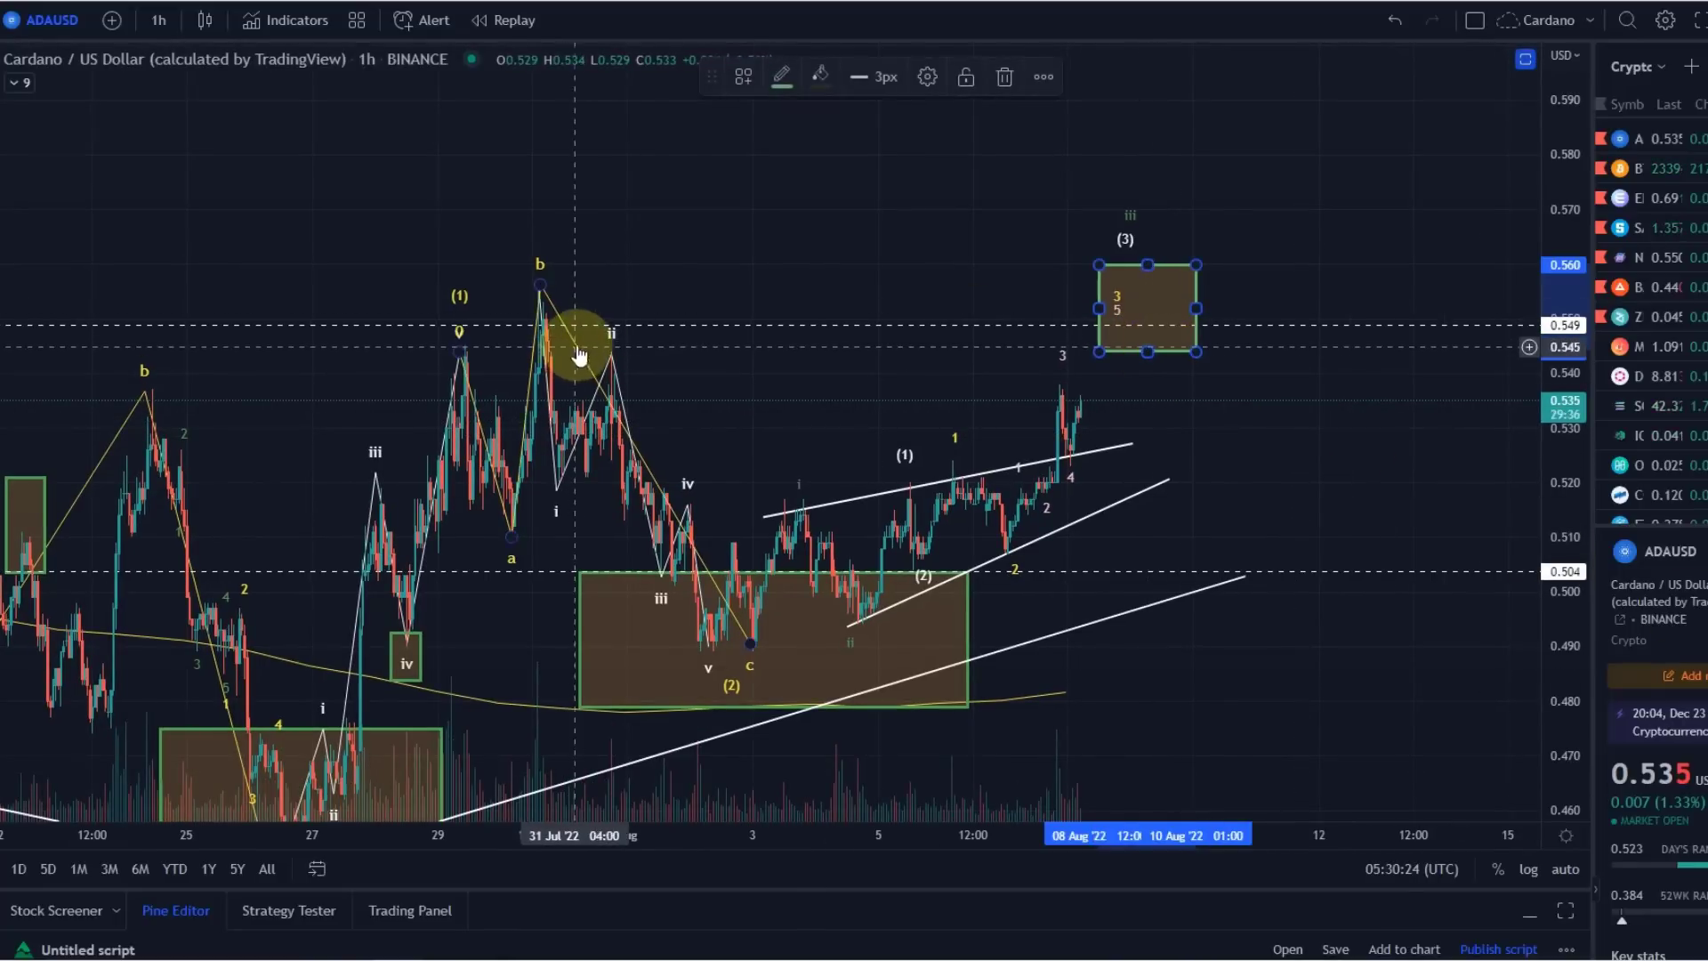
left_click(609, 349)
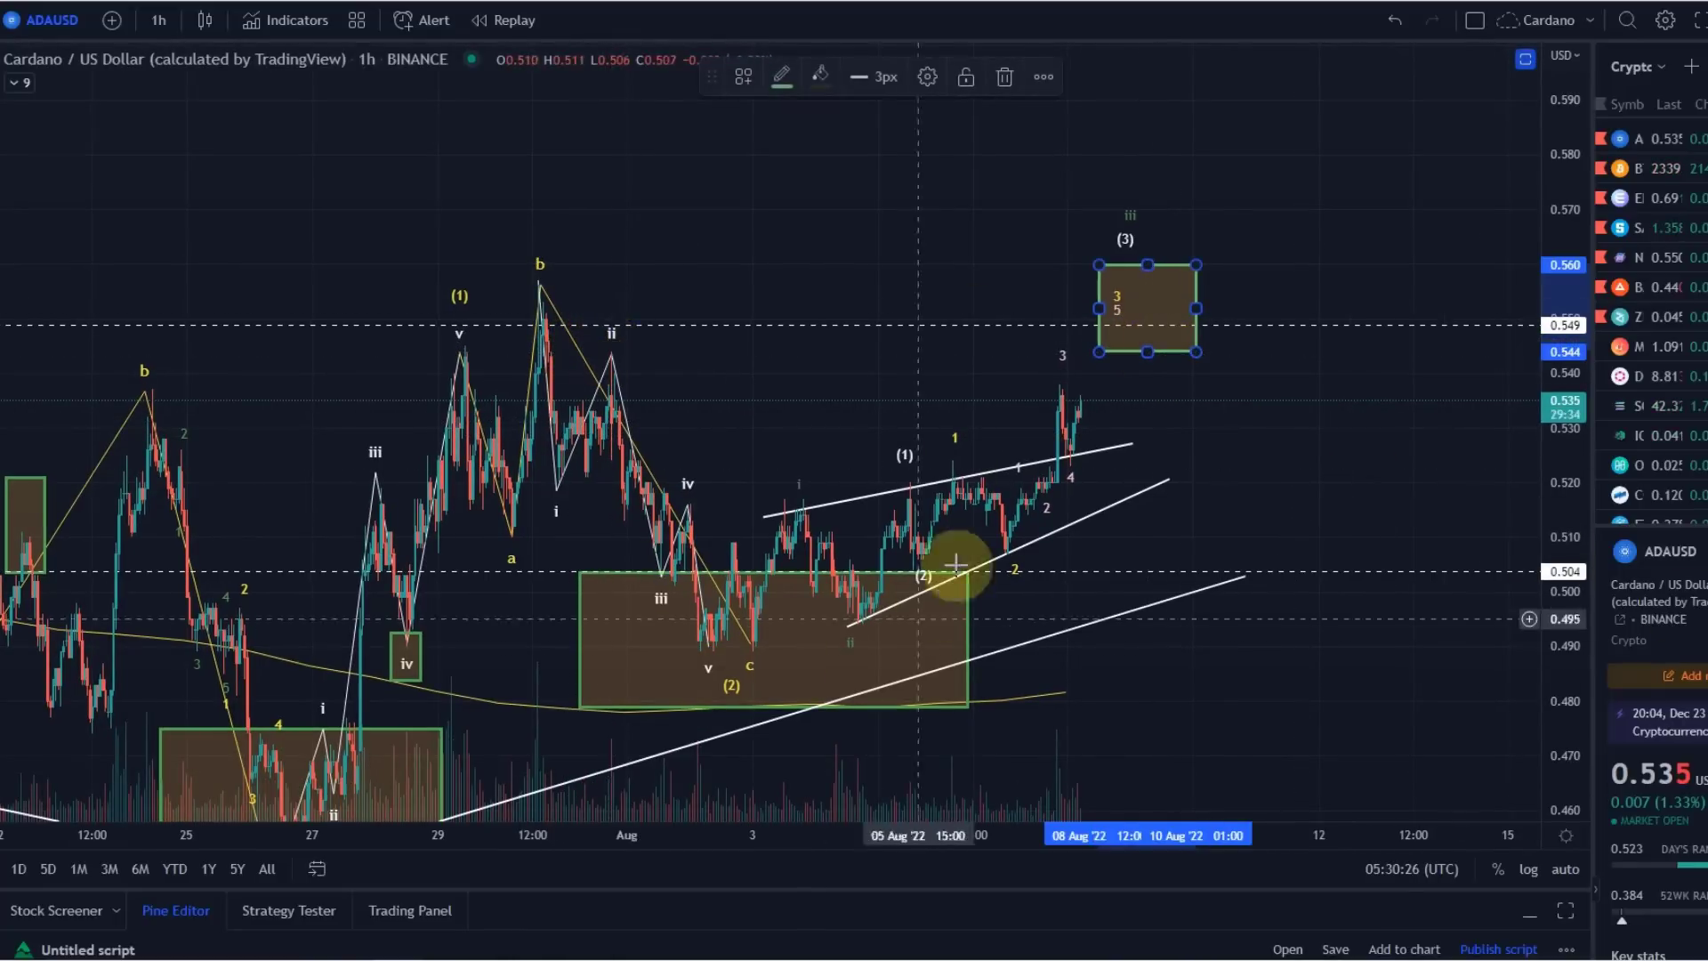
Step: Move the white (3) label to about 0.565 near 11 August and the green iii label to about 0.583 near 13 August
left_click_drag(1129, 244, 1126, 276)
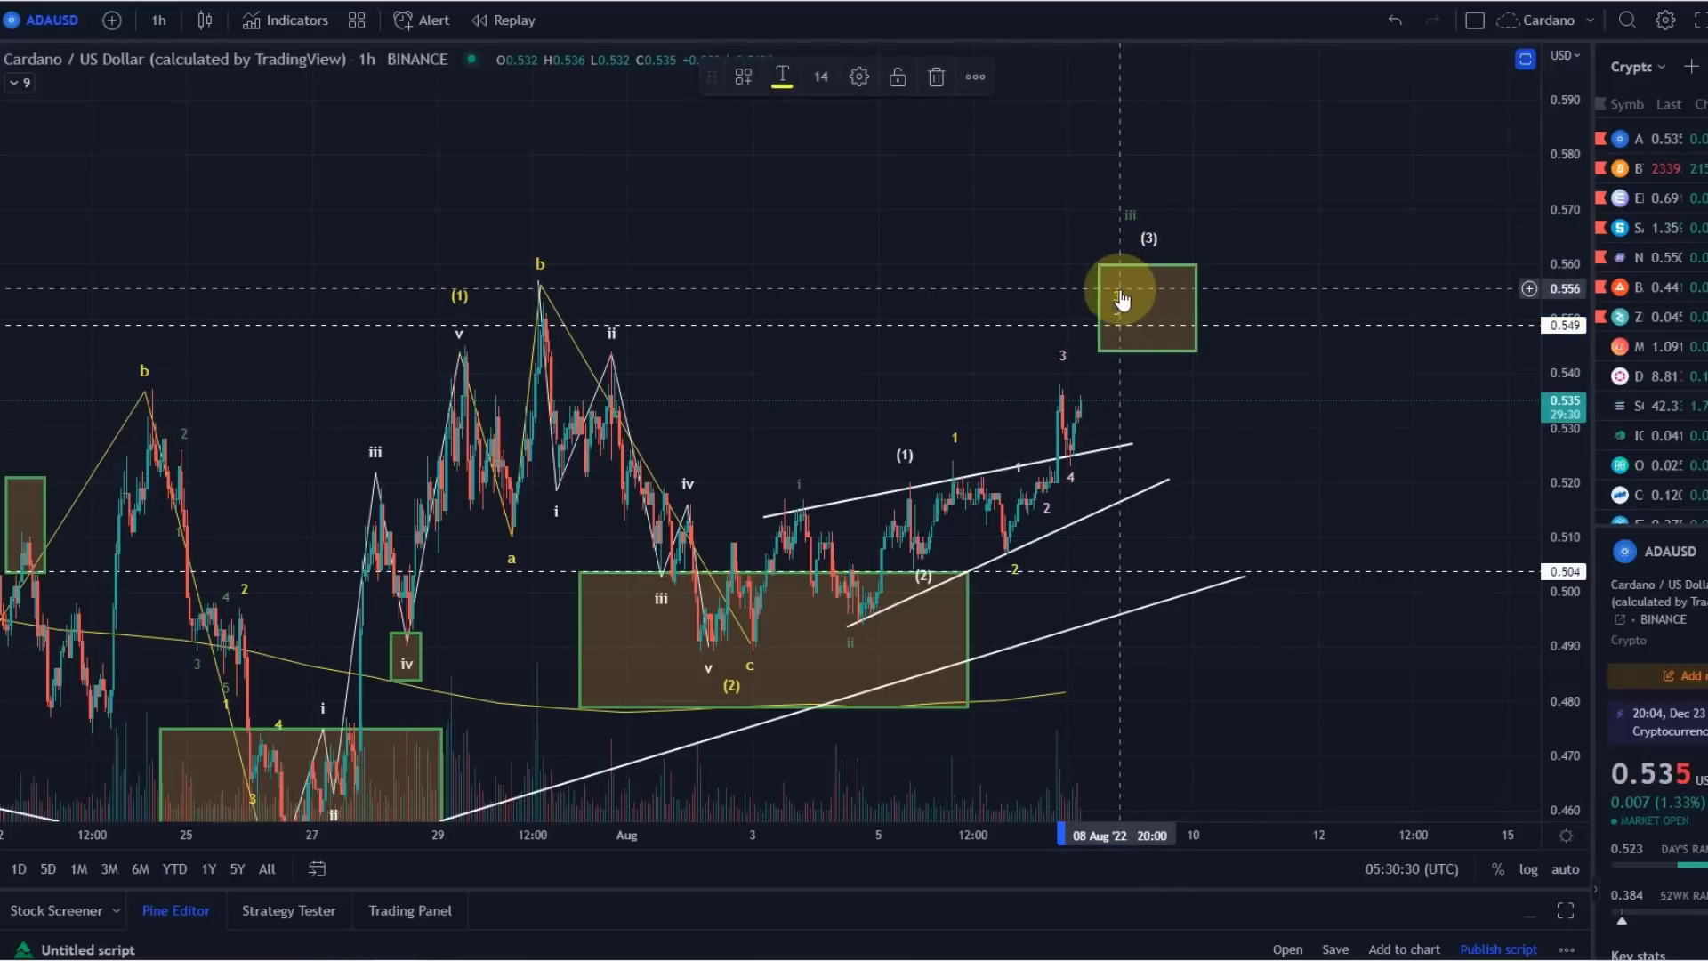
left_click(1119, 299)
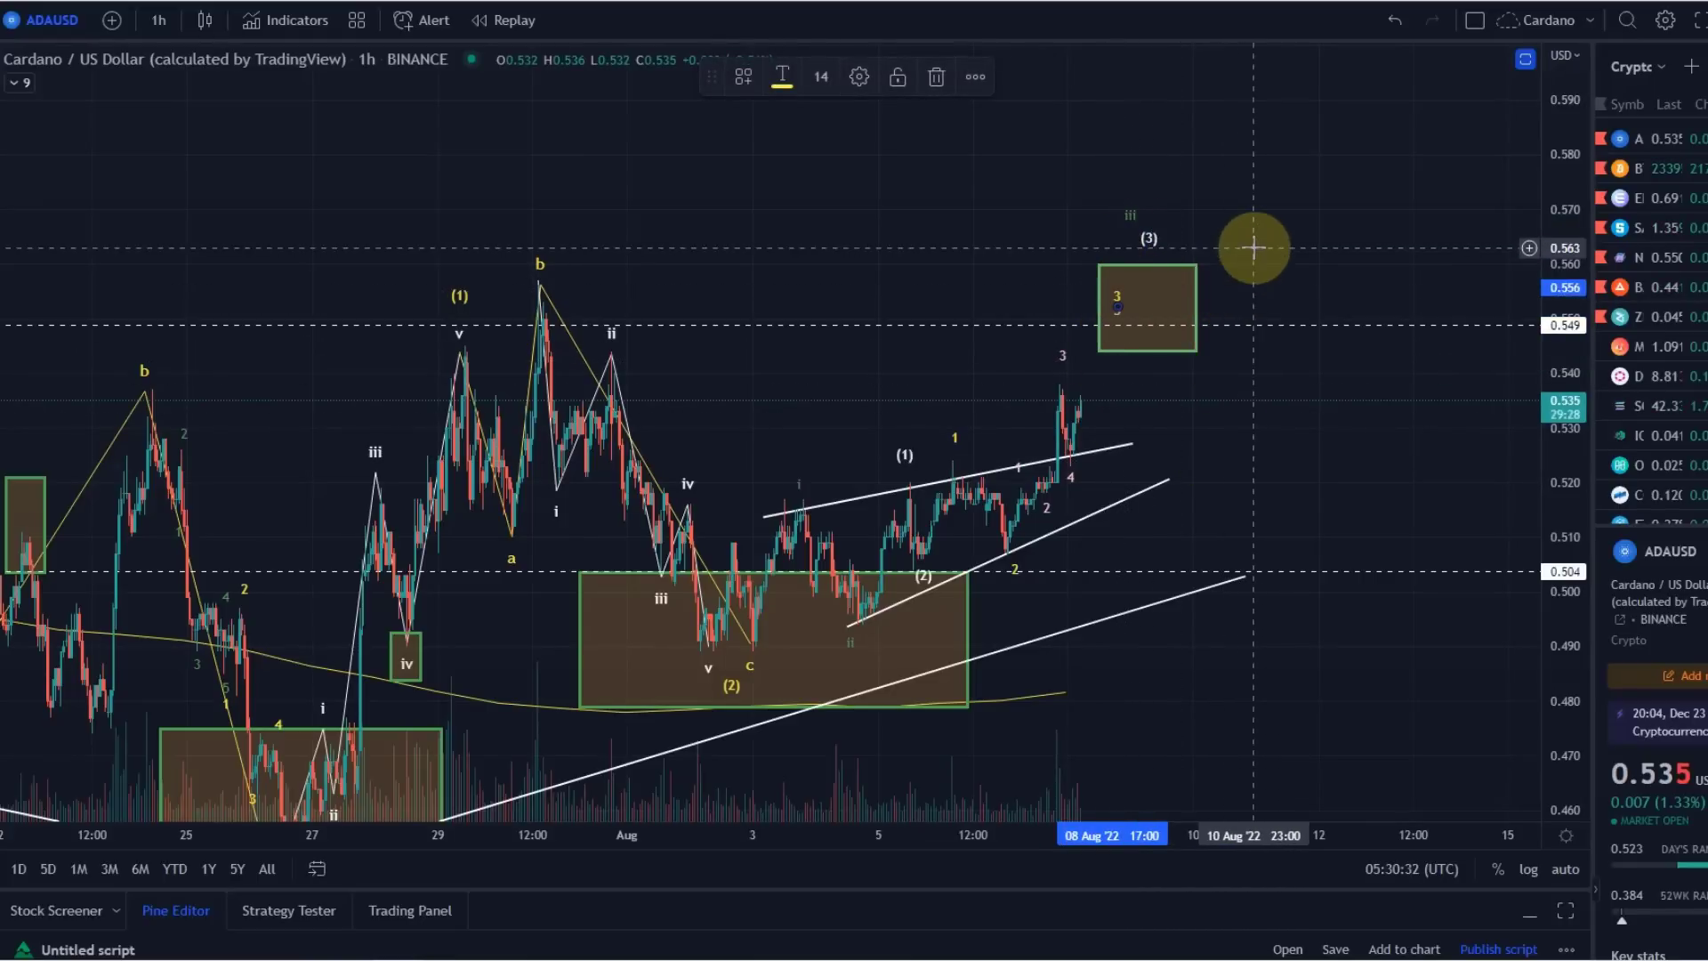
left_click_drag(1148, 241, 1263, 234)
left_click_drag(1138, 214, 1406, 140)
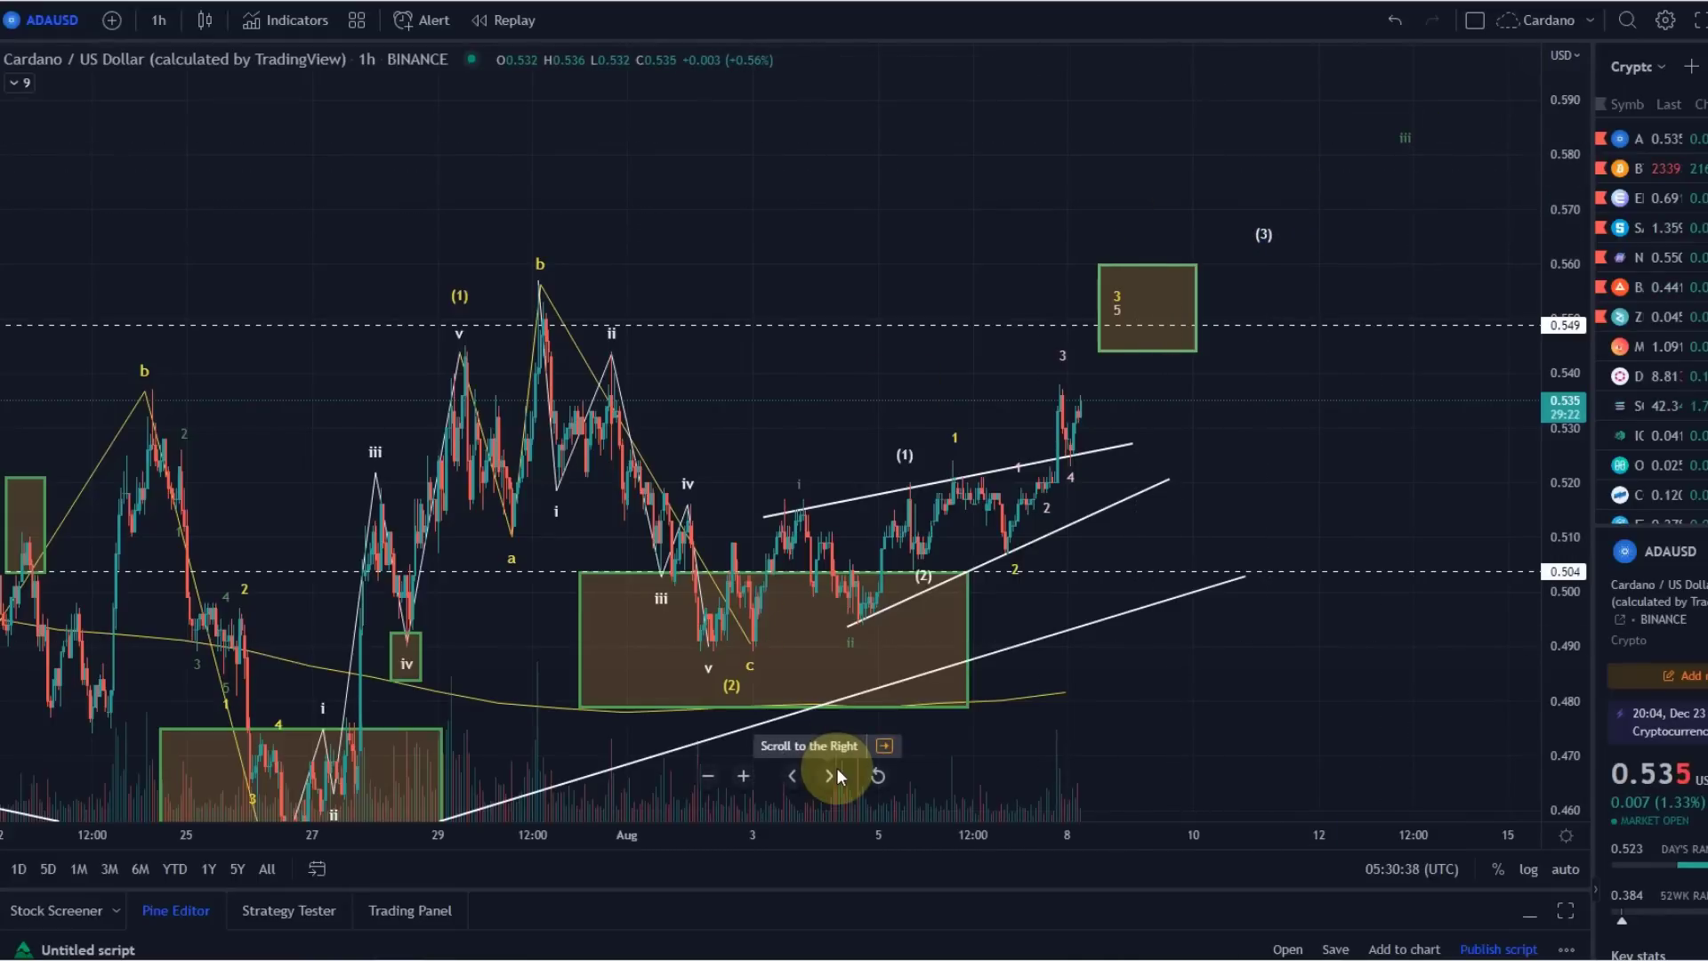